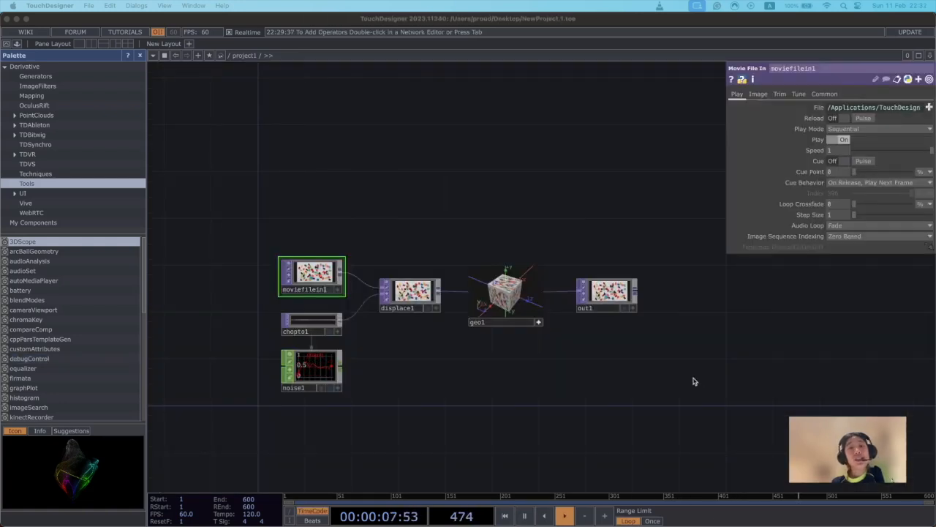
Split the network editor into two side-by-side panes.
{"action": "left_click_drag", "start_coordinate": [519, 387], "coordinate": [575, 363]}
{"action": "right_click", "coordinate": [576, 364]}
{"action": "left_click", "coordinate": [504, 365]}
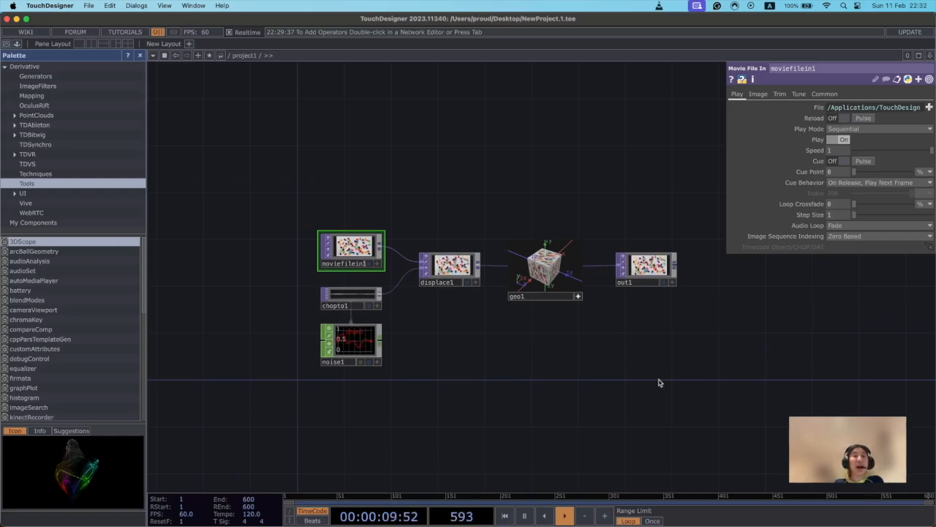
{"action": "left_click_drag", "start_coordinate": [739, 420], "coordinate": [624, 413]}
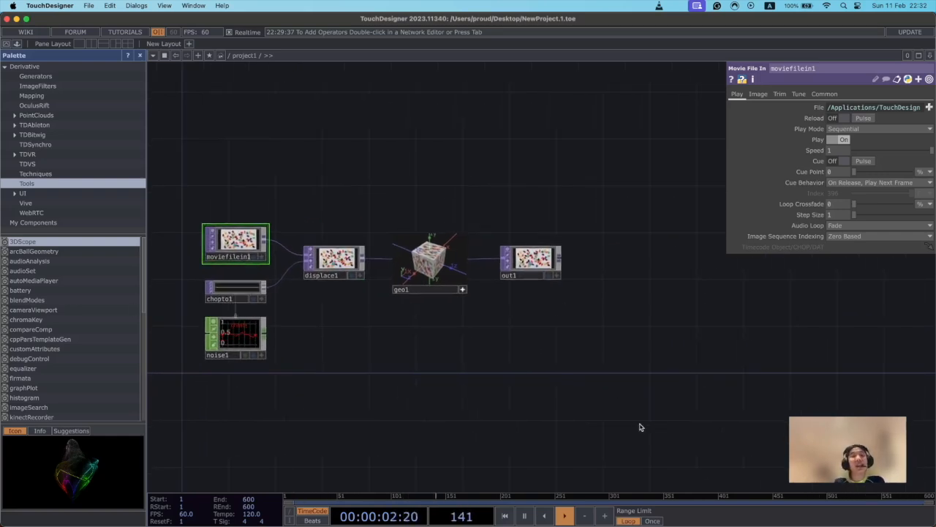
{"action": "left_click", "coordinate": [94, 45]}
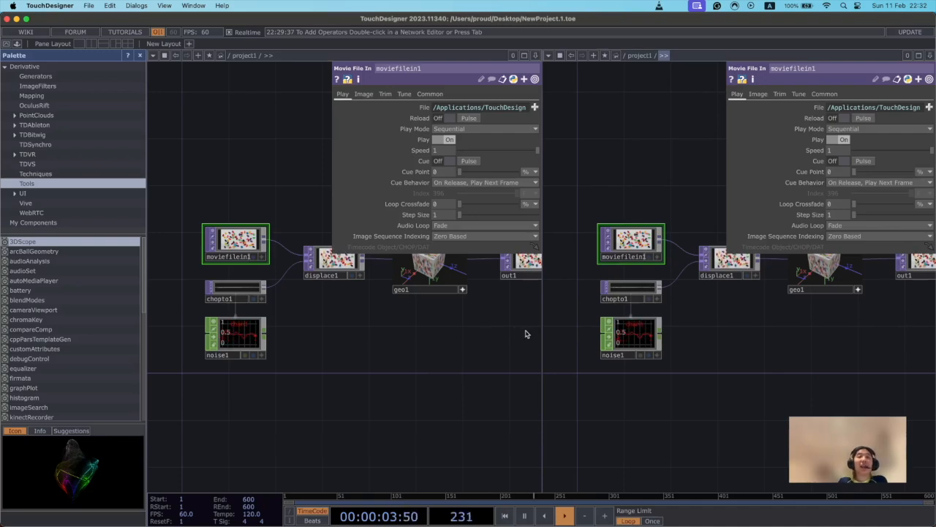
Turn on the display flag of displace1 and switch the second pane to a TOP viewer.
{"action": "left_click_drag", "start_coordinate": [491, 337], "coordinate": [458, 336]}
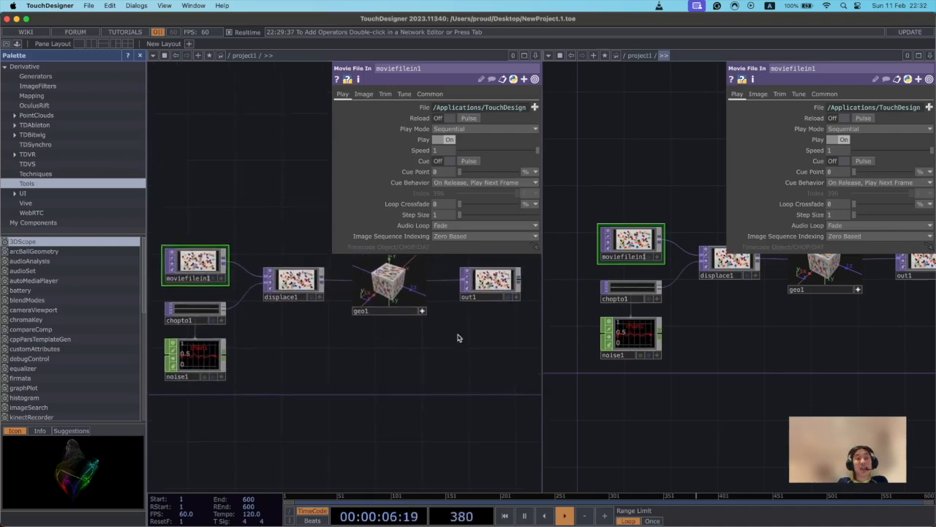
{"action": "left_click", "coordinate": [308, 293]}
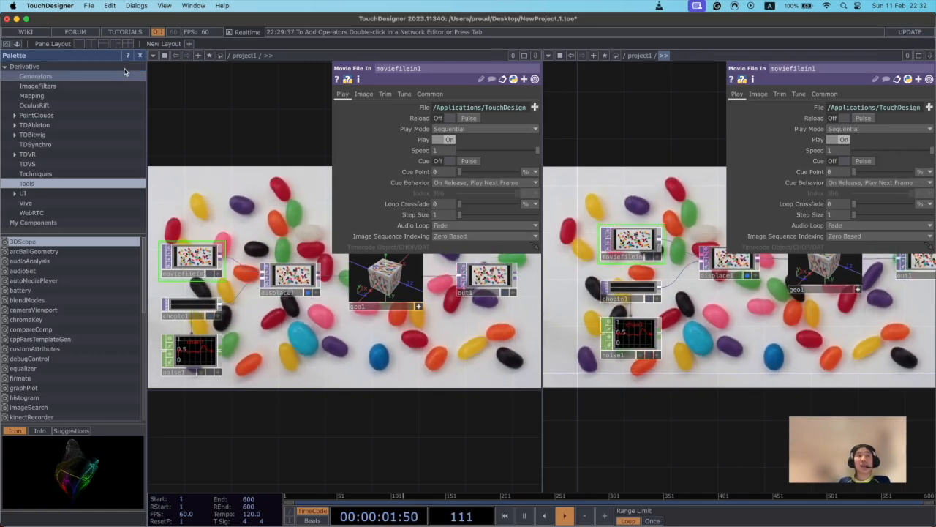
{"action": "left_click", "coordinate": [547, 55]}
{"action": "left_click", "coordinate": [593, 96]}
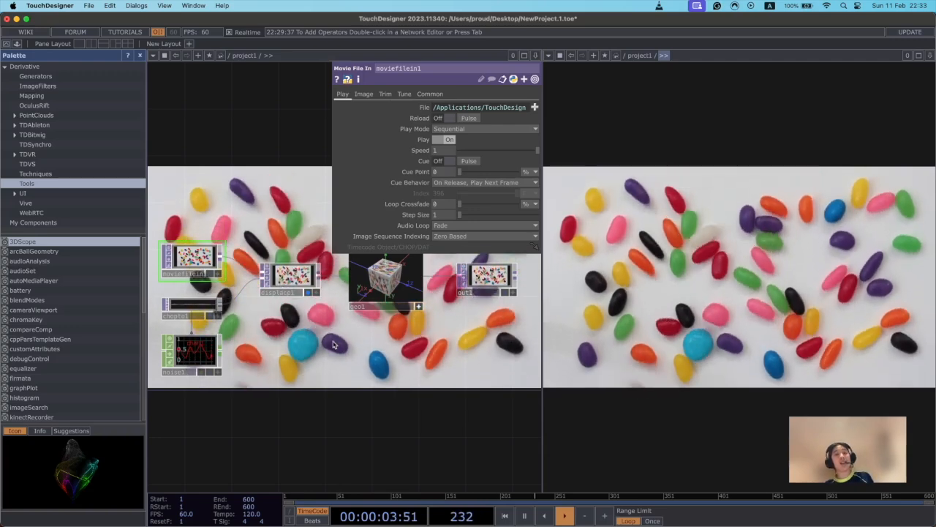
{"action": "key", "text": "Tab"}
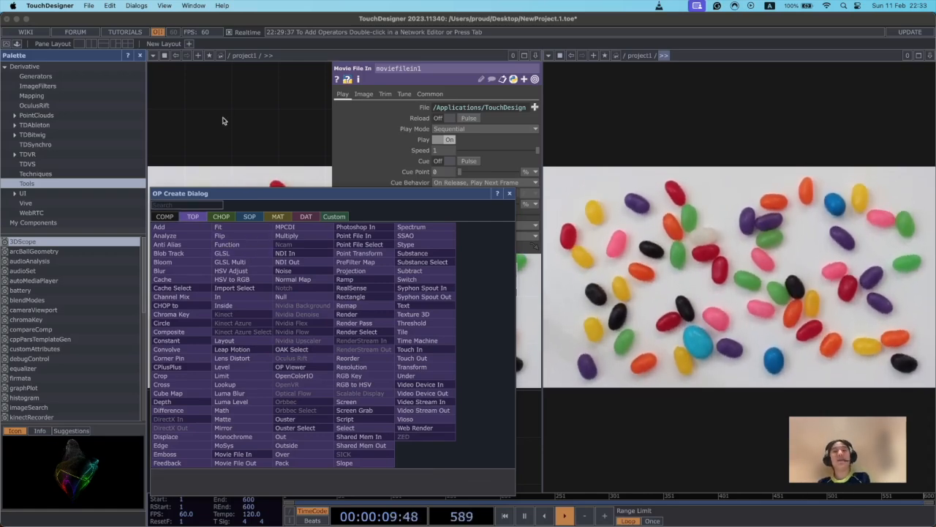
{"action": "left_click", "coordinate": [280, 146]}
{"action": "left_click_drag", "start_coordinate": [367, 417], "coordinate": [359, 436]}
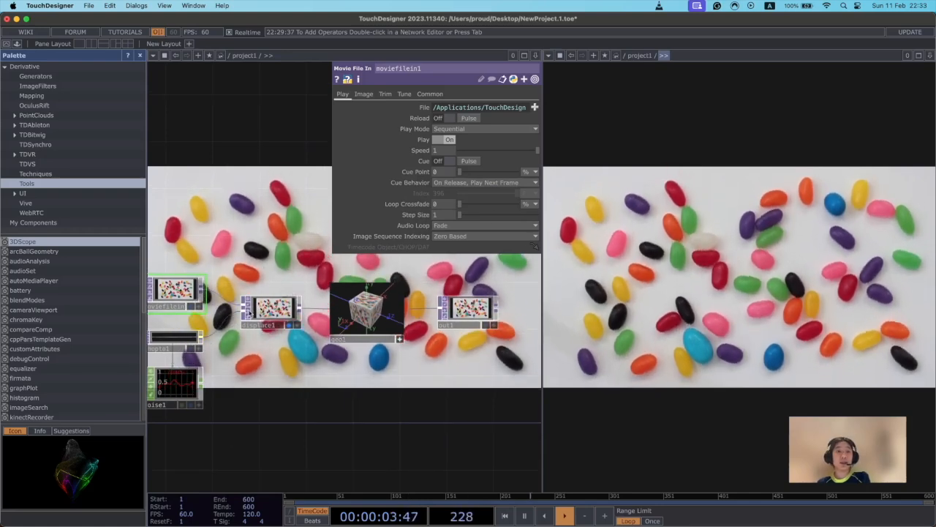
Turn off the Backdrop TOPs display option so the network editor has a plain background.
{"action": "right_click", "coordinate": [223, 269]}
{"action": "mouse_move", "coordinate": [249, 273]}
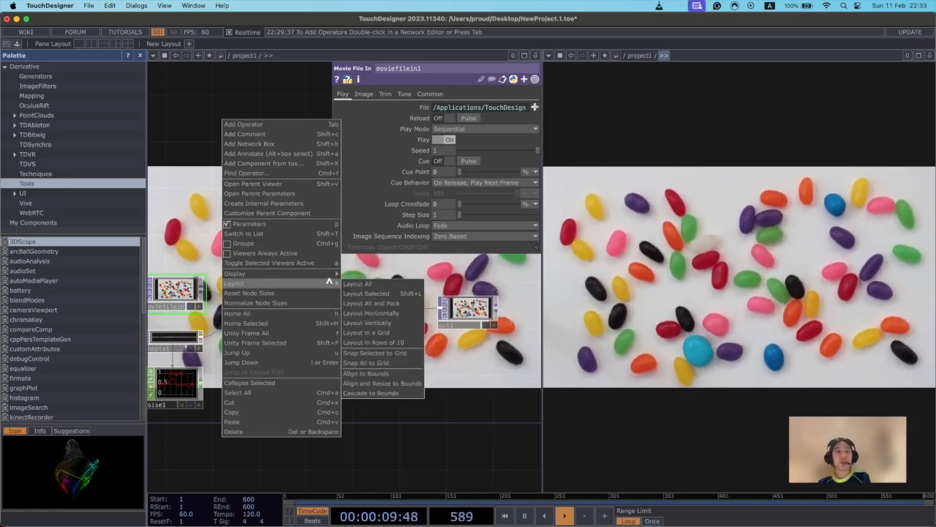
{"action": "mouse_move", "coordinate": [328, 276]}
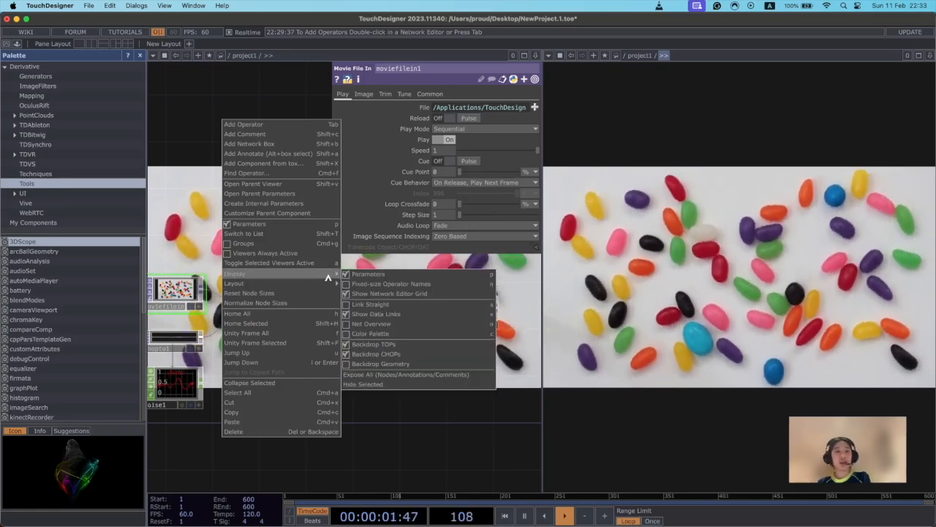
{"action": "left_click", "coordinate": [217, 203]}
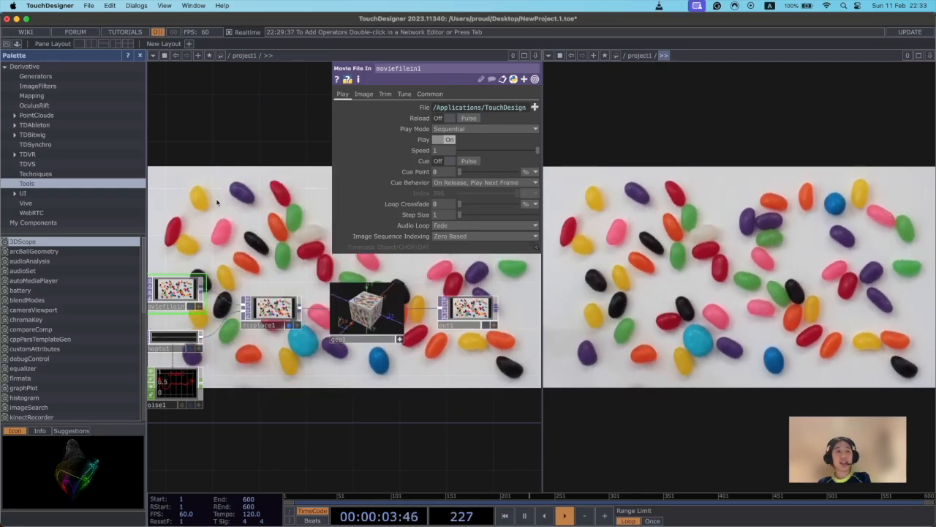
{"action": "right_click", "coordinate": [217, 203]}
{"action": "mouse_move", "coordinate": [329, 251]}
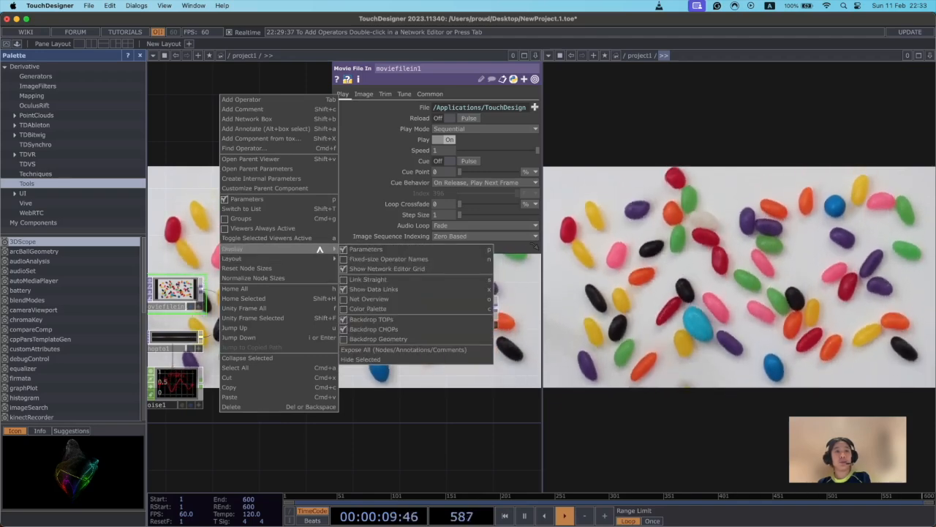
{"action": "left_click", "coordinate": [386, 339]}
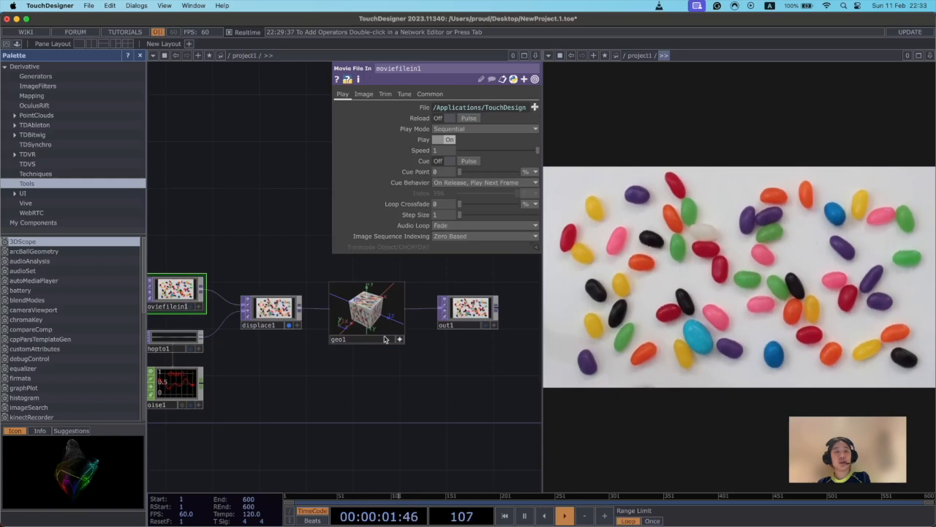
Widen the network editor pane to about three quarters of the split area, narrowing the TOP viewer pane.
{"action": "left_click_drag", "start_coordinate": [408, 382], "coordinate": [478, 347]}
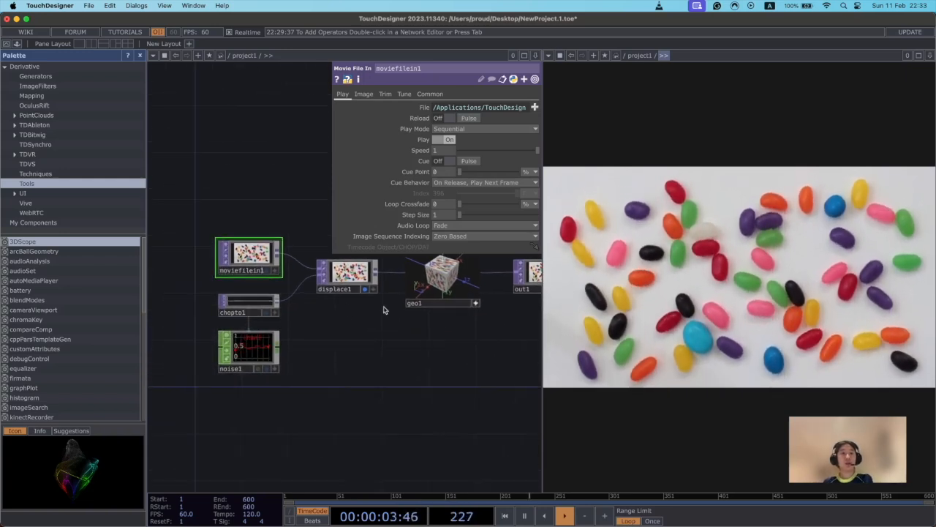
{"action": "left_click_drag", "start_coordinate": [499, 316], "coordinate": [435, 374]}
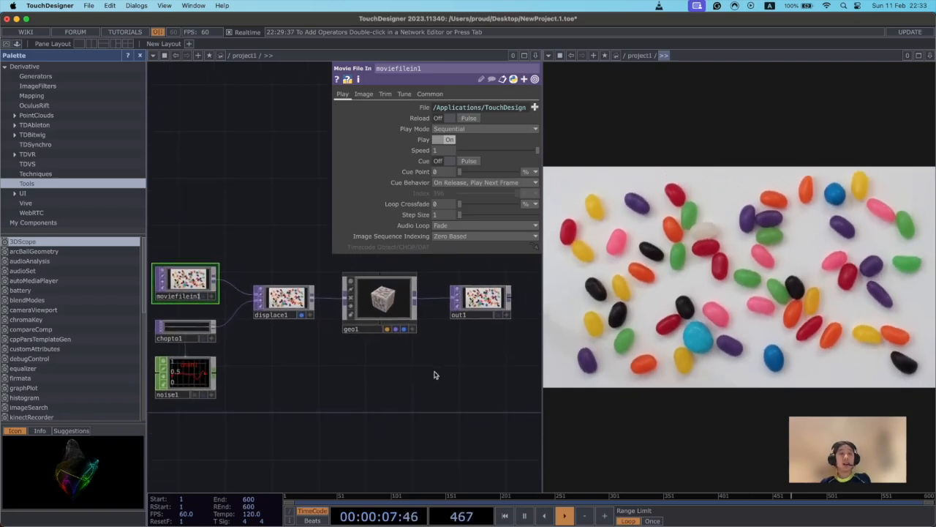
{"action": "scroll", "coordinate": [421, 398], "scroll_direction": "down", "scroll_amount": 1}
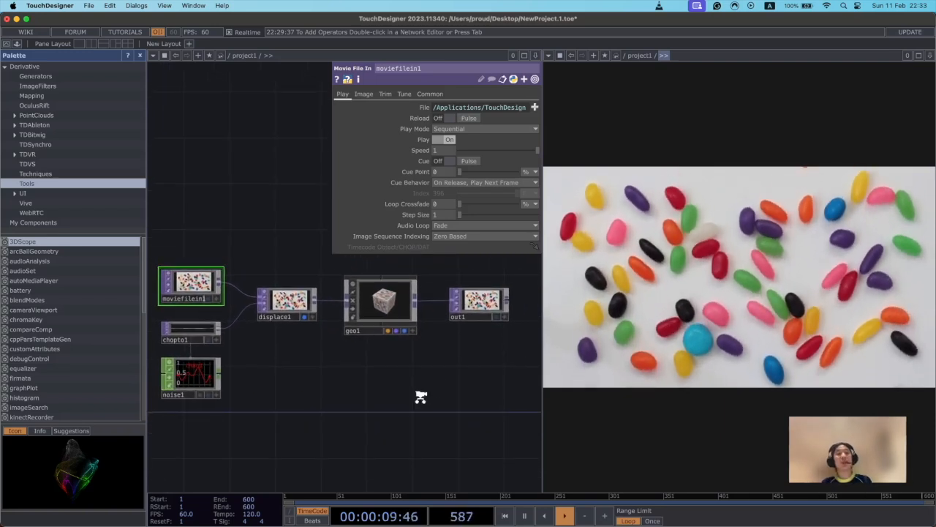
{"action": "left_click_drag", "start_coordinate": [541, 358], "coordinate": [741, 368]}
{"action": "left_click_drag", "start_coordinate": [553, 404], "coordinate": [691, 368]}
{"action": "scroll", "coordinate": [641, 404], "scroll_direction": "up", "scroll_amount": 3}
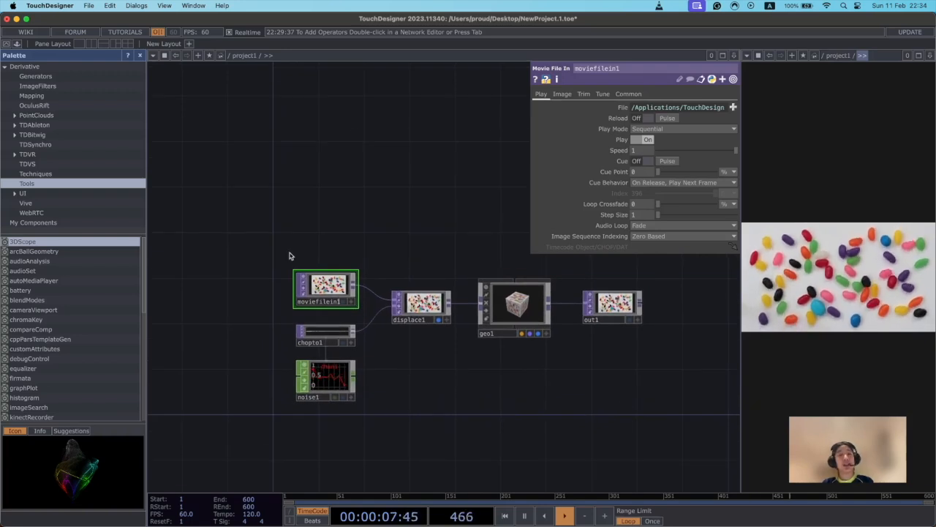
Delete all the default operators from the project1 network.
{"action": "left_click_drag", "start_coordinate": [590, 418], "coordinate": [554, 386]}
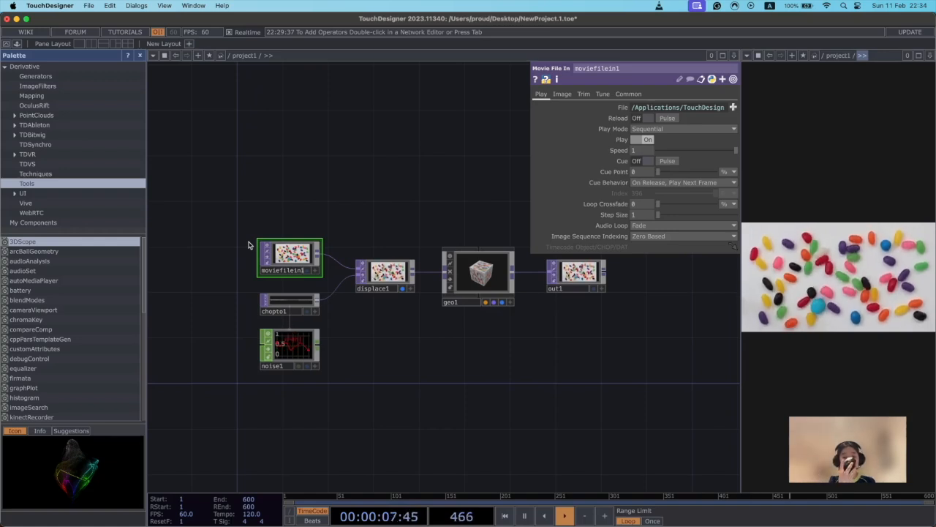
{"action": "left_click_drag", "start_coordinate": [195, 200], "coordinate": [659, 422]}
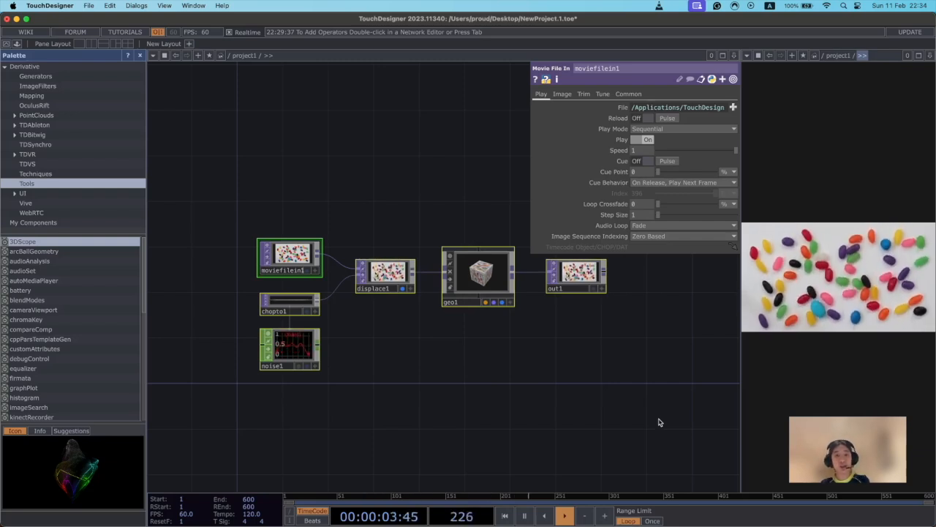
{"action": "key", "text": "Delete"}
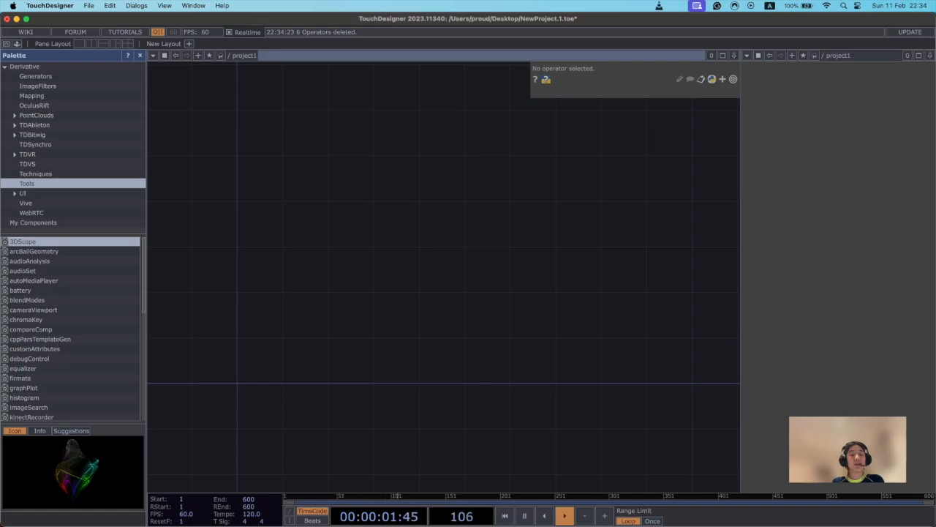
Switch to Finder and open the media_pipe_toxes folder inside the TouchDesigner folder in Documents.
{"action": "key", "text": "super+Tab"}
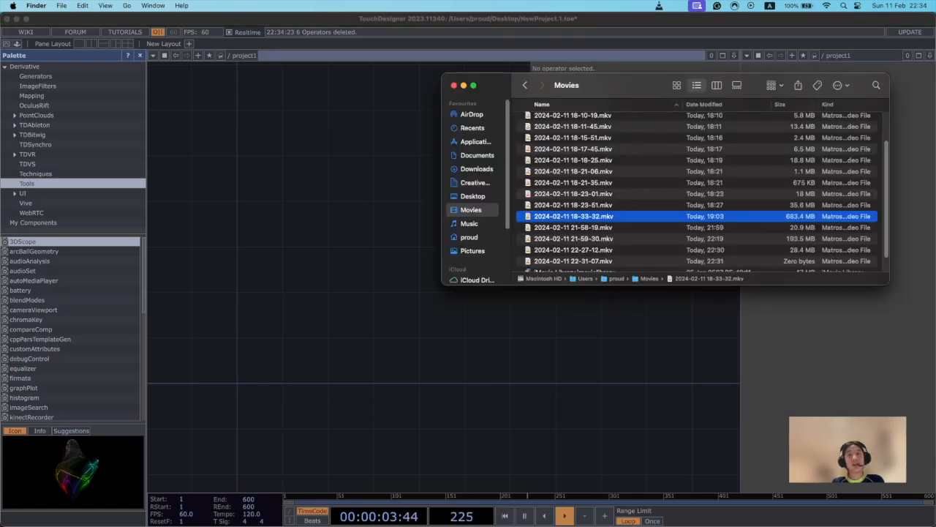
{"action": "left_click", "coordinate": [477, 155]}
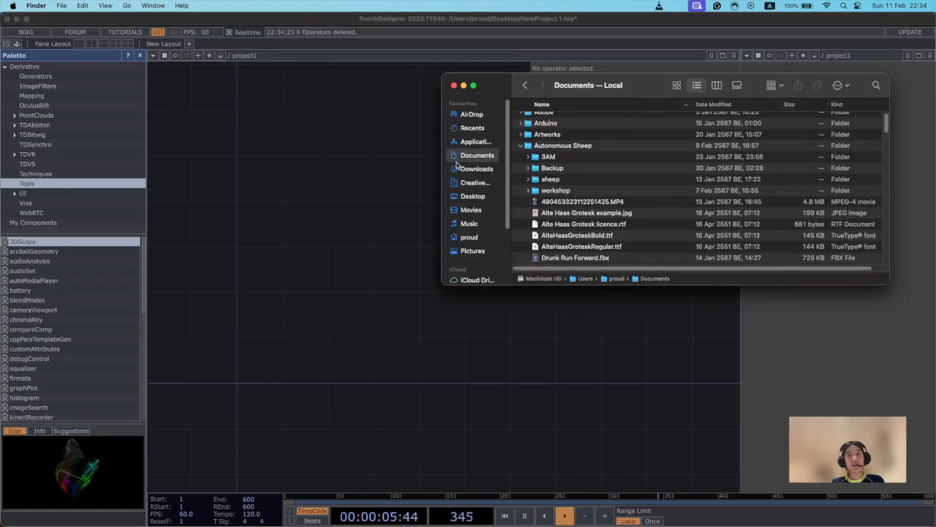
{"action": "double_click", "coordinate": [555, 190]}
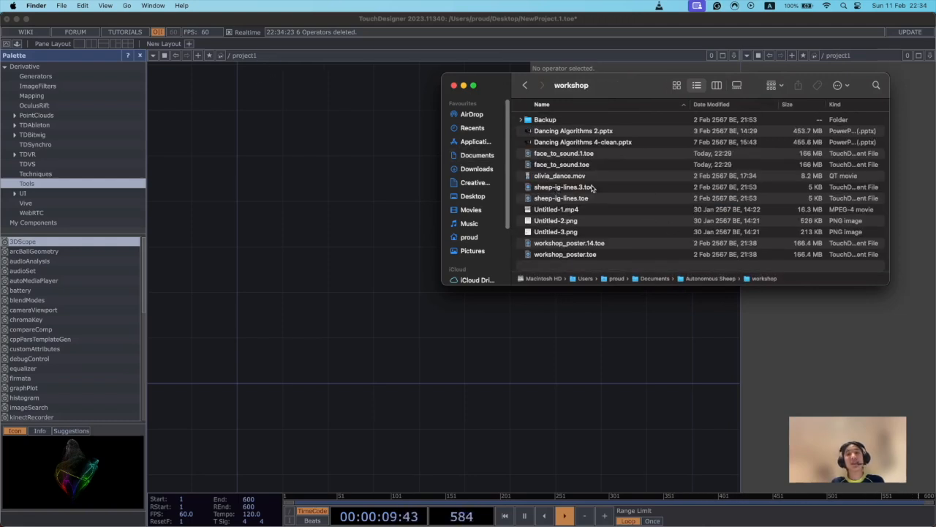
{"action": "left_click", "coordinate": [475, 183]}
{"action": "left_click", "coordinate": [474, 196]}
{"action": "left_click", "coordinate": [473, 156]}
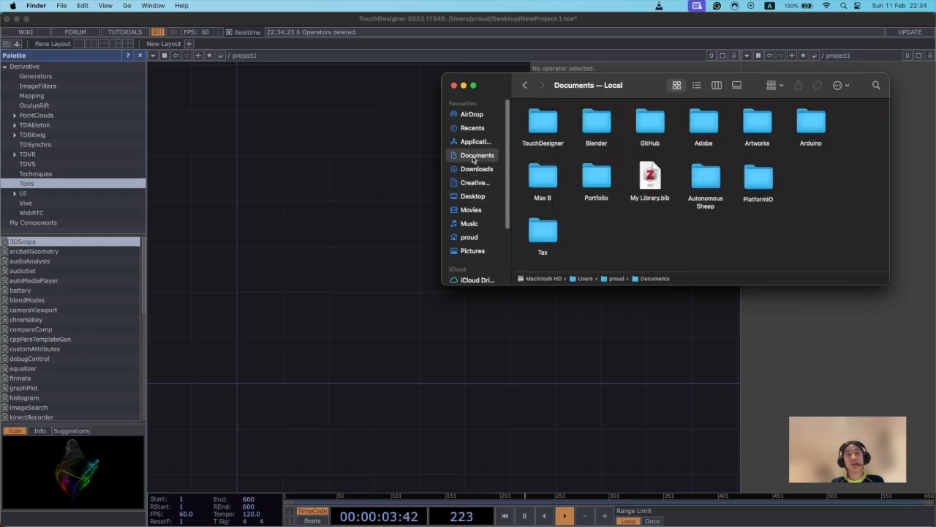
{"action": "double_click", "coordinate": [543, 123]}
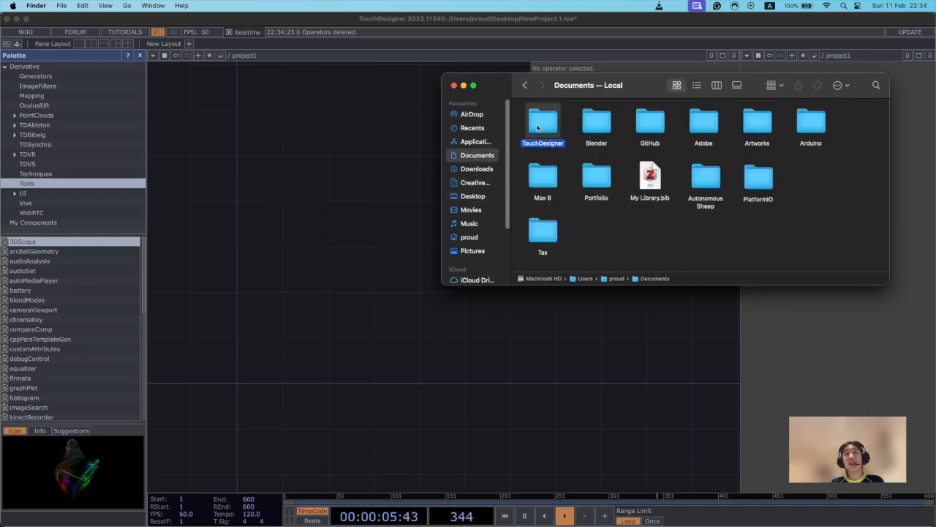
{"action": "double_click", "coordinate": [583, 123]}
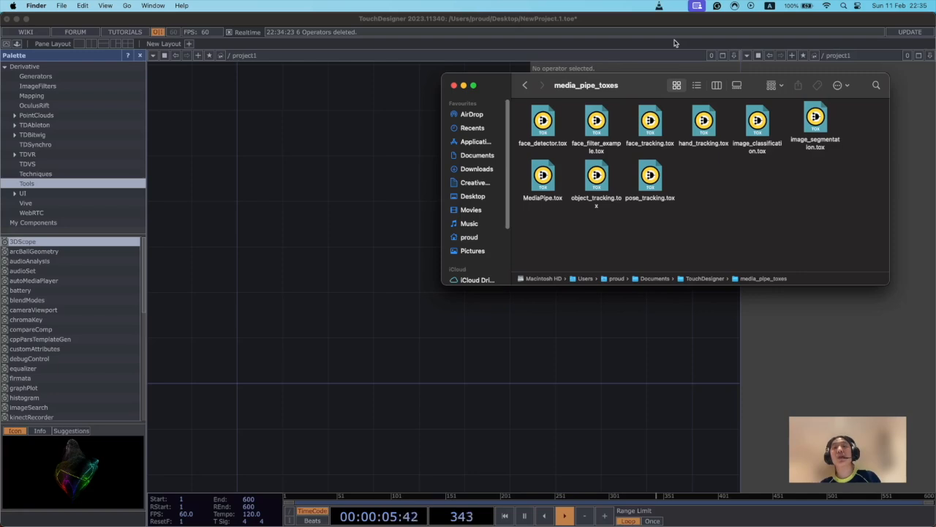
Load MediaPipe.tox from the Finder folder into the empty TouchDesigner network and frame its webcam preview.
{"action": "left_click_drag", "start_coordinate": [543, 176], "coordinate": [255, 263]}
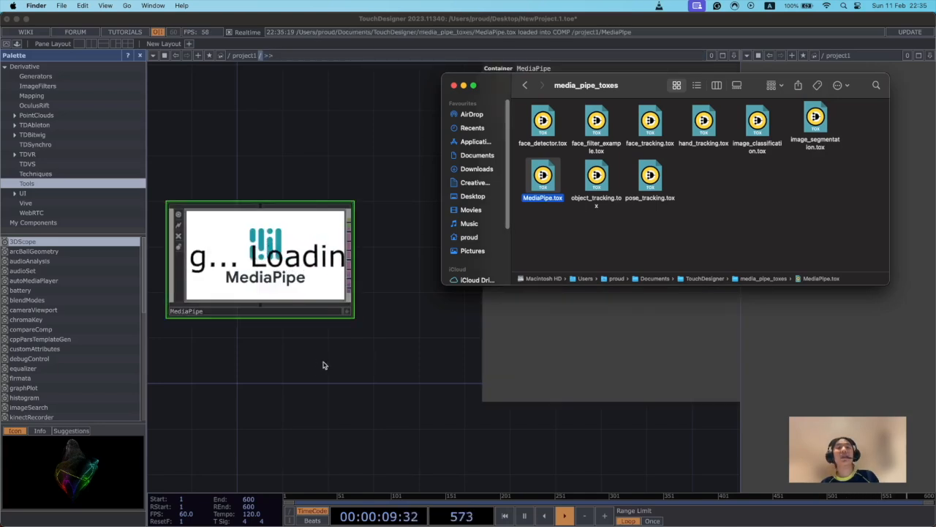
{"action": "left_click_drag", "start_coordinate": [340, 369], "coordinate": [348, 369]}
{"action": "left_click_drag", "start_coordinate": [292, 338], "coordinate": [338, 352]}
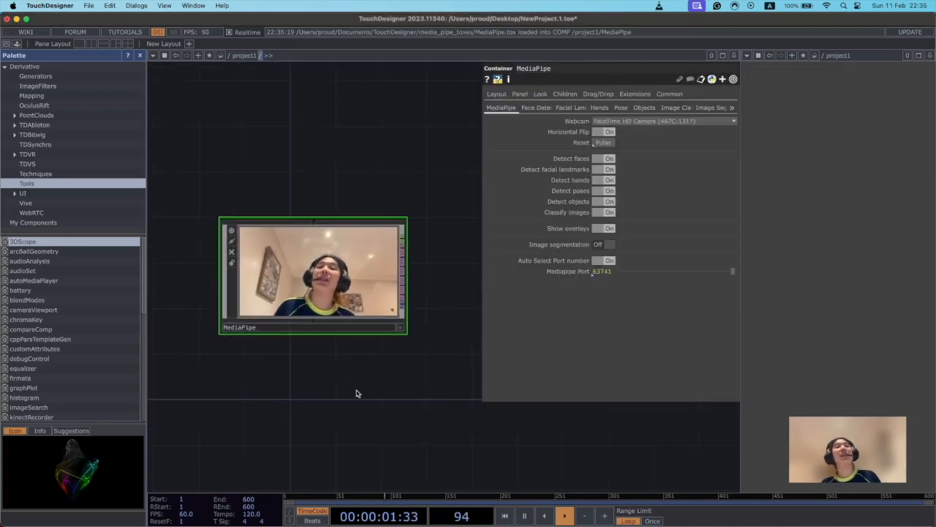
{"action": "scroll", "coordinate": [364, 417], "scroll_direction": "up", "scroll_amount": 2}
{"action": "left_click_drag", "start_coordinate": [393, 352], "coordinate": [373, 382]}
{"action": "scroll", "coordinate": [395, 388], "scroll_direction": "up", "scroll_amount": 4}
{"action": "scroll", "coordinate": [373, 382], "scroll_direction": "down", "scroll_amount": 2}
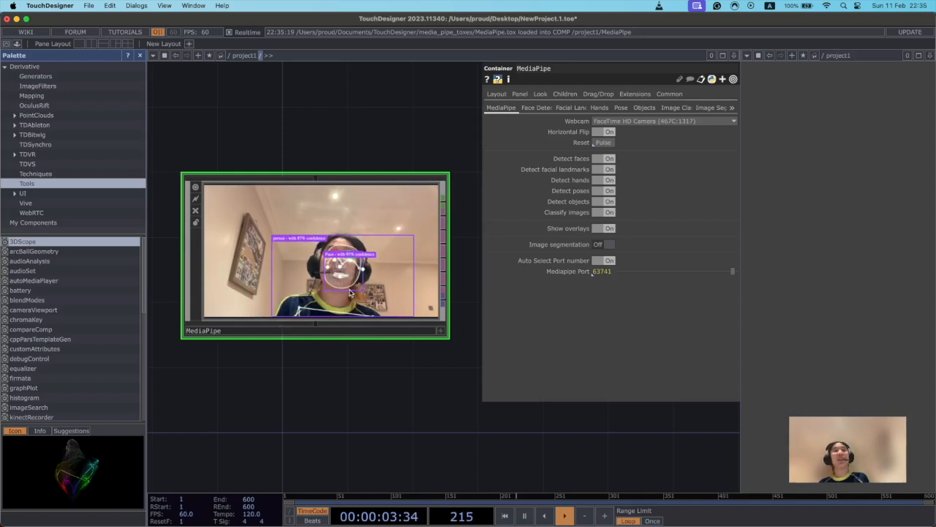
{"action": "left_click_drag", "start_coordinate": [295, 381], "coordinate": [293, 396]}
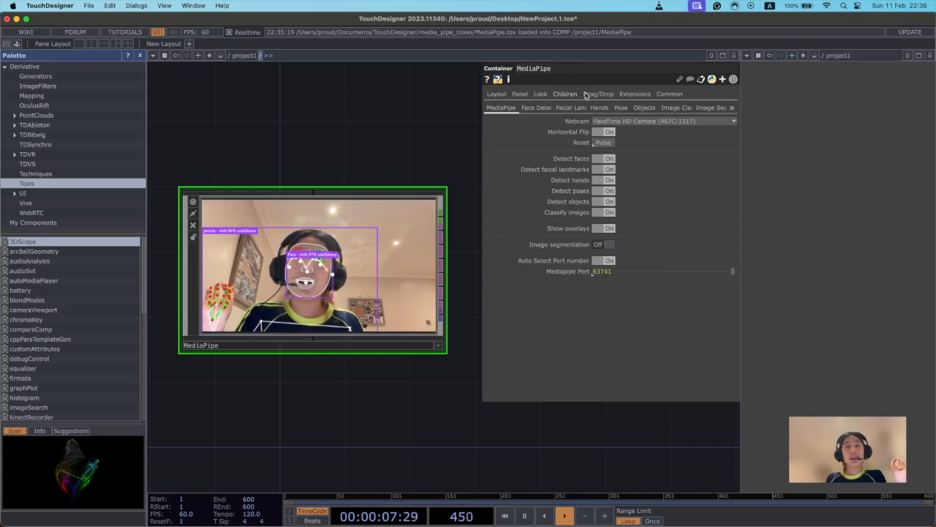
With FaceTime HD Camera kept as the webcam, turn off Horizontal Flip and reset the MediaPipe component.
{"action": "left_click", "coordinate": [640, 122]}
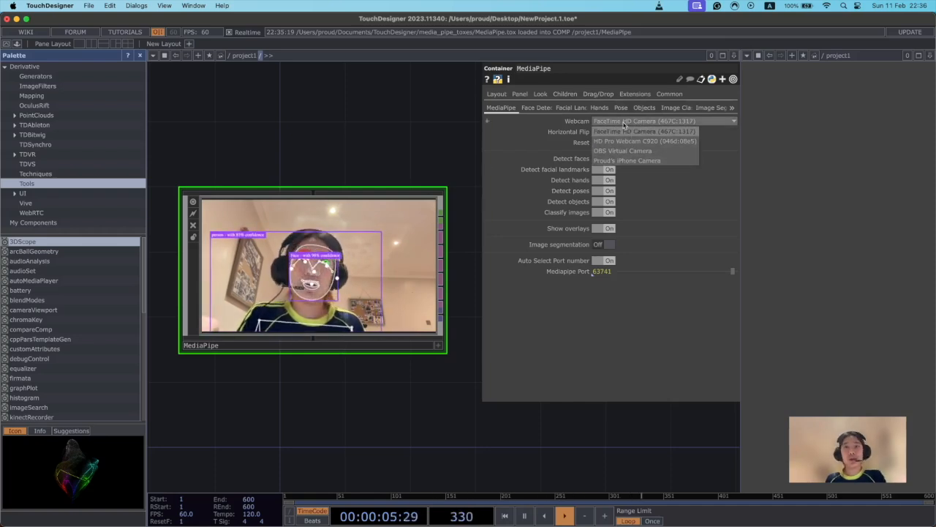
{"action": "left_click", "coordinate": [628, 122]}
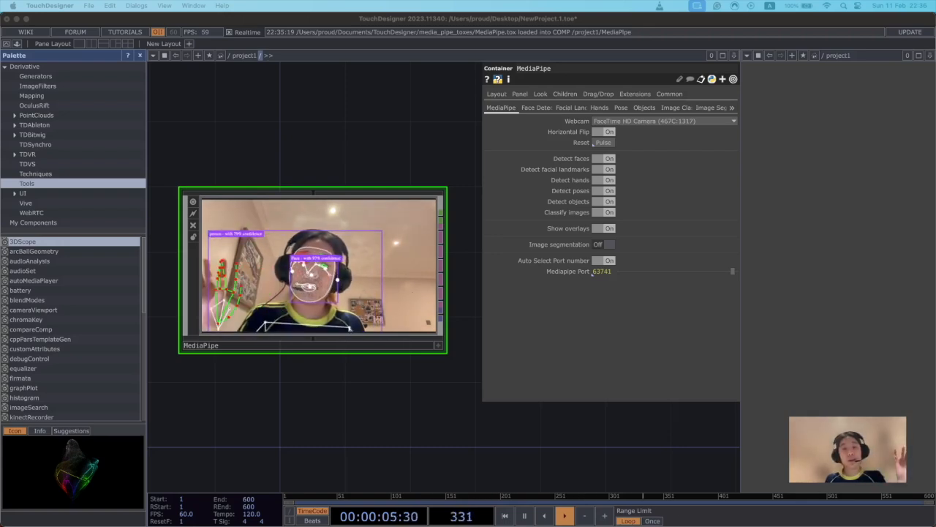
{"action": "left_click", "coordinate": [603, 131]}
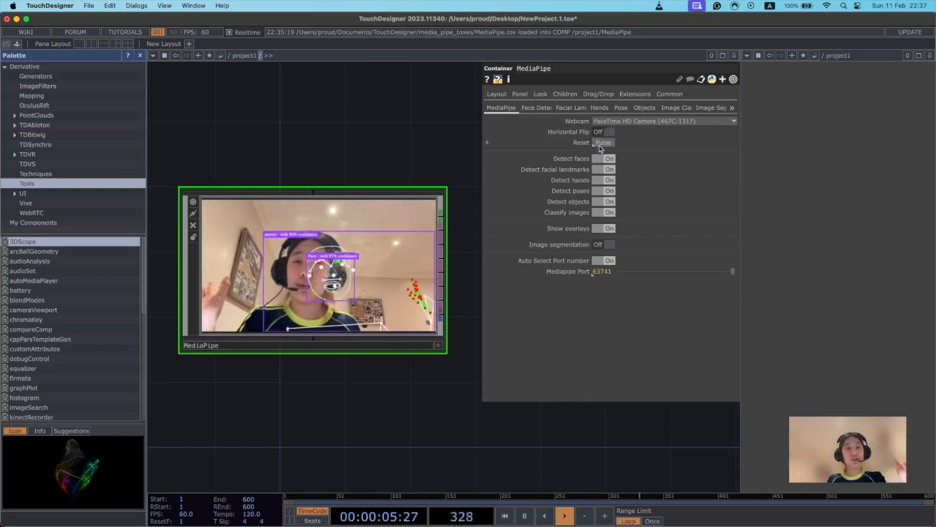
{"action": "left_click", "coordinate": [599, 146]}
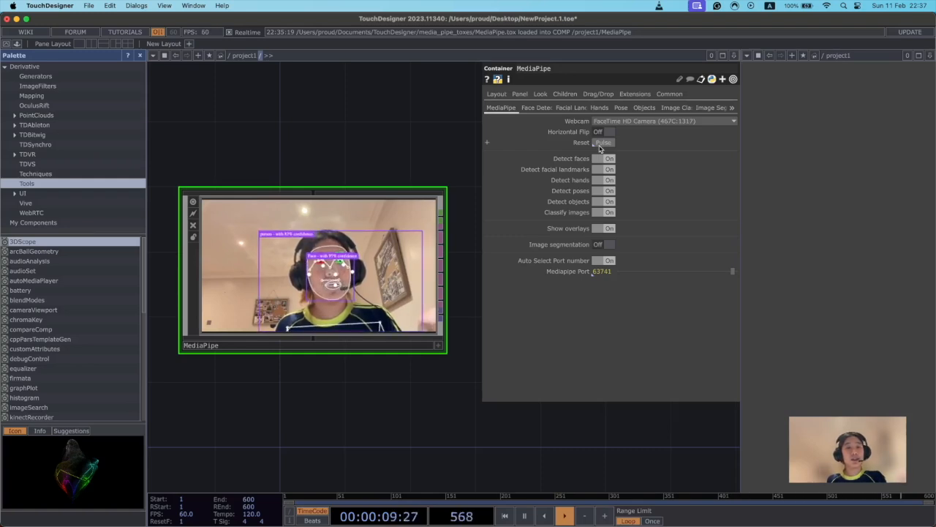
Turn off detection of faces, hands, poses and objects plus image classification, leaving only Detect facial landmarks enabled.
{"action": "left_click", "coordinate": [608, 180]}
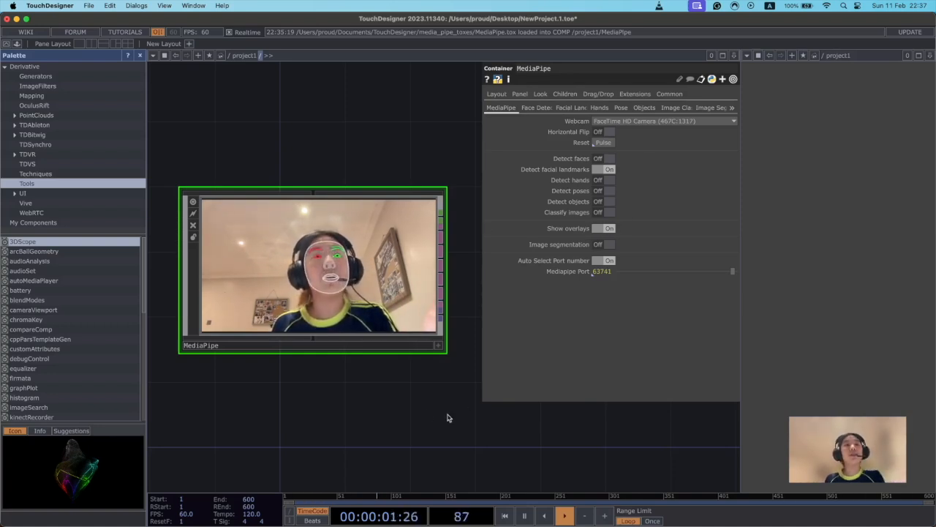
Load face_tracking.tox from the media_pipe_toxes folder in Finder into the network and place it beside the MediaPipe component with space between them.
{"action": "left_click_drag", "start_coordinate": [423, 417], "coordinate": [407, 399]}
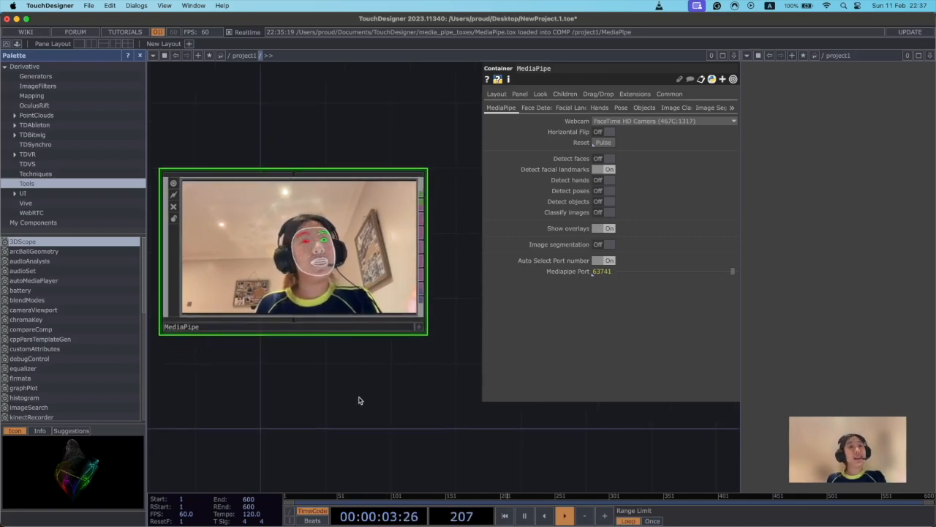
{"action": "left_click_drag", "start_coordinate": [421, 357], "coordinate": [383, 392]}
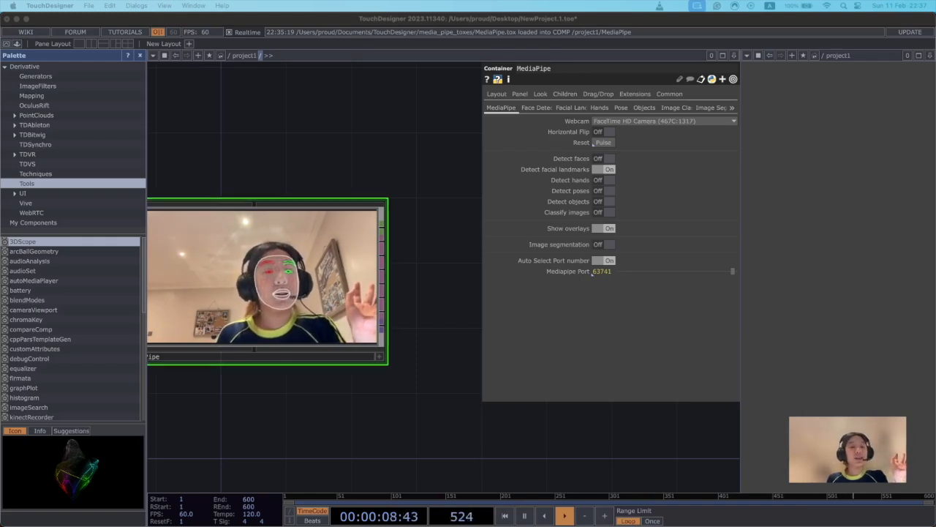
{"action": "key", "text": "super+Tab"}
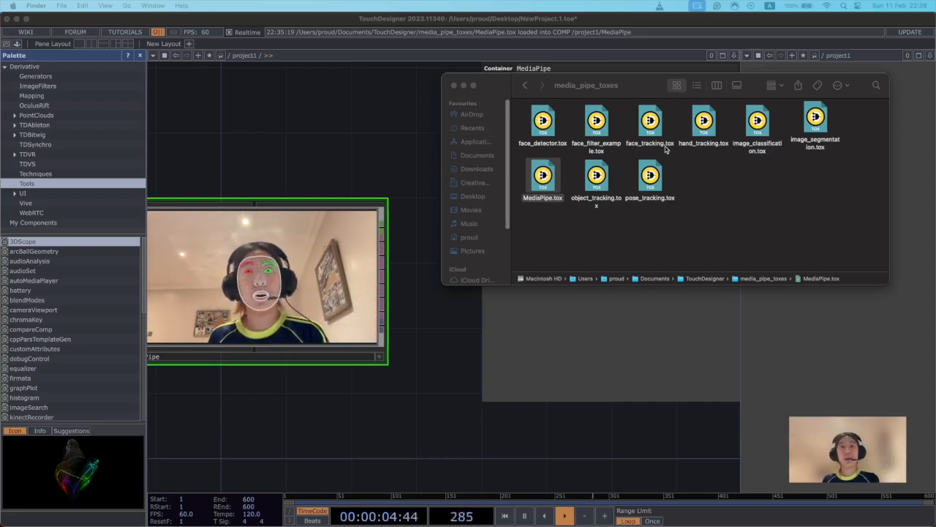
{"action": "left_click_drag", "start_coordinate": [650, 131], "coordinate": [445, 294]}
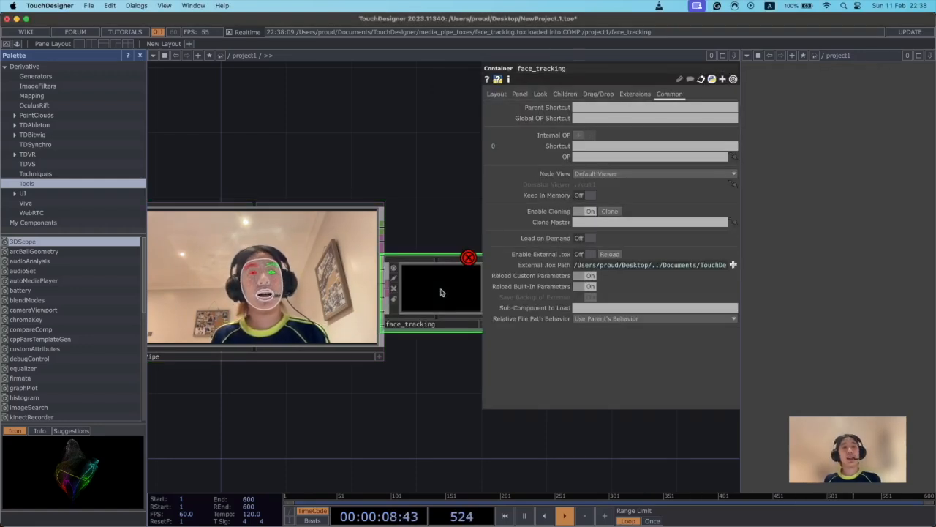
{"action": "left_click_drag", "start_coordinate": [444, 451], "coordinate": [349, 390]}
{"action": "left_click_drag", "start_coordinate": [346, 252], "coordinate": [442, 252]}
{"action": "left_click_drag", "start_coordinate": [346, 294], "coordinate": [363, 301]}
{"action": "scroll", "coordinate": [342, 287], "scroll_direction": "up", "scroll_amount": 1}
{"action": "left_click_drag", "start_coordinate": [354, 374], "coordinate": [386, 365]}
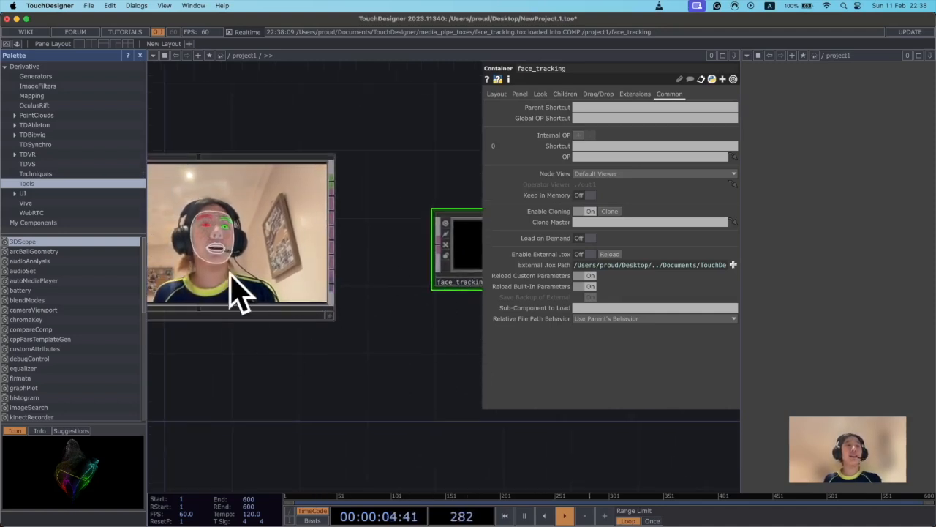
Examine the MediaPipe component's colour-coded output connectors and compare them with the DAT operator family in the operator creation dialog.
{"action": "left_click_drag", "start_coordinate": [351, 200], "coordinate": [372, 251]}
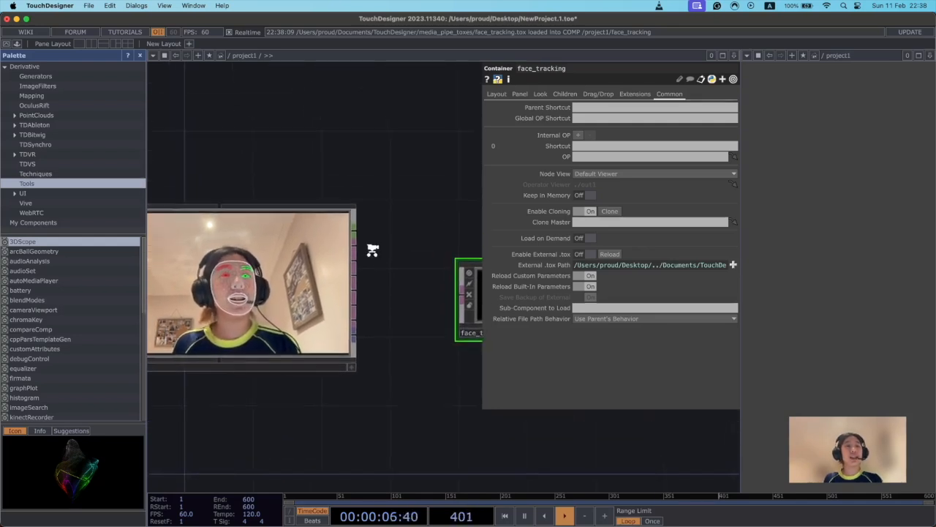
{"action": "scroll", "coordinate": [372, 278], "scroll_direction": "up", "scroll_amount": 3}
{"action": "left_click_drag", "start_coordinate": [380, 322], "coordinate": [385, 266]}
{"action": "scroll", "coordinate": [401, 228], "scroll_direction": "up", "scroll_amount": 5}
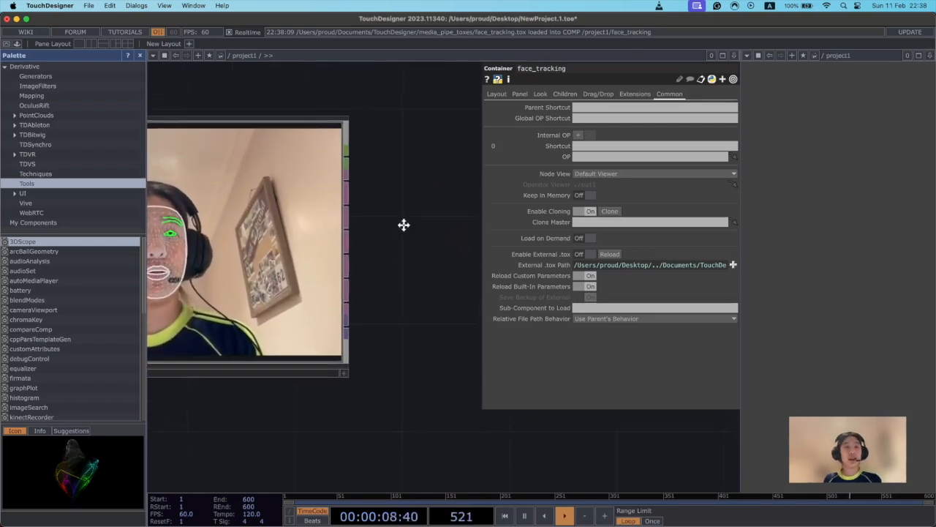
{"action": "left_click_drag", "start_coordinate": [389, 253], "coordinate": [388, 278]}
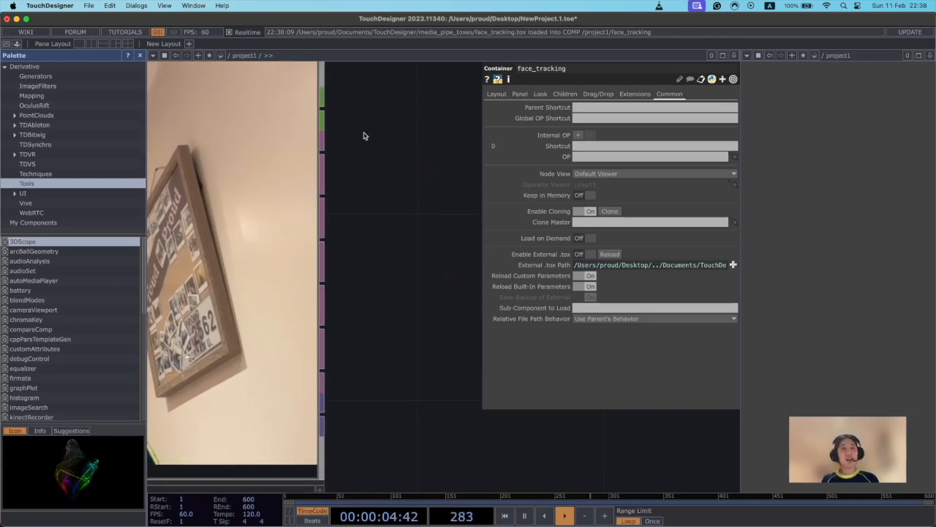
{"action": "key", "text": "Tab"}
{"action": "left_click", "coordinate": [436, 390]}
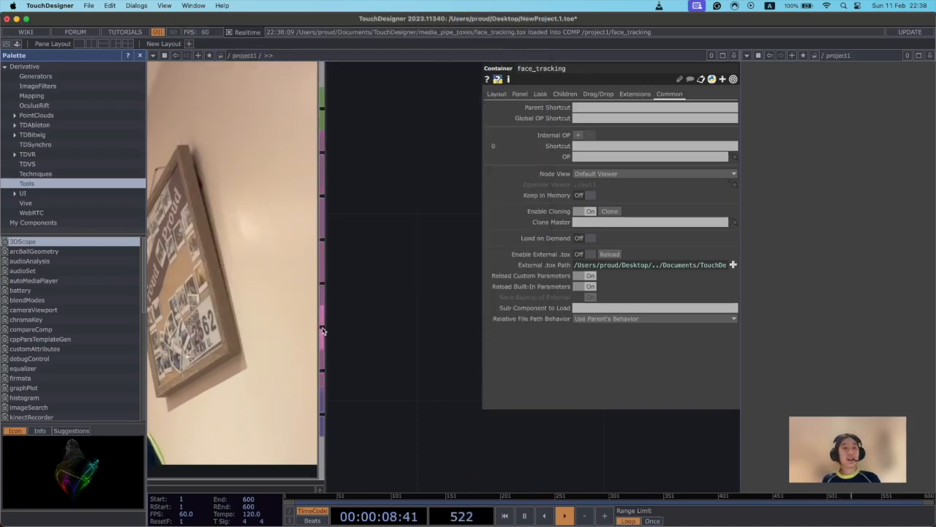
{"action": "key", "text": "Tab"}
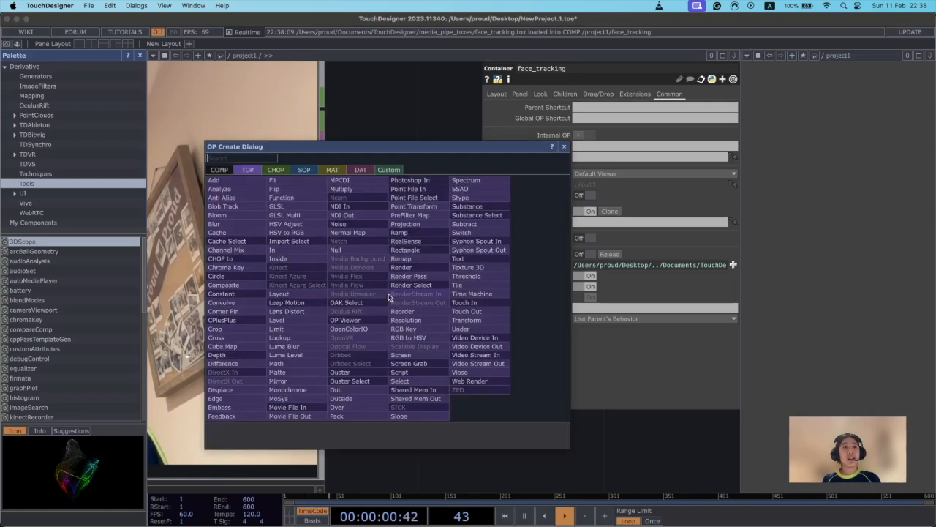
{"action": "left_click", "coordinate": [361, 169]}
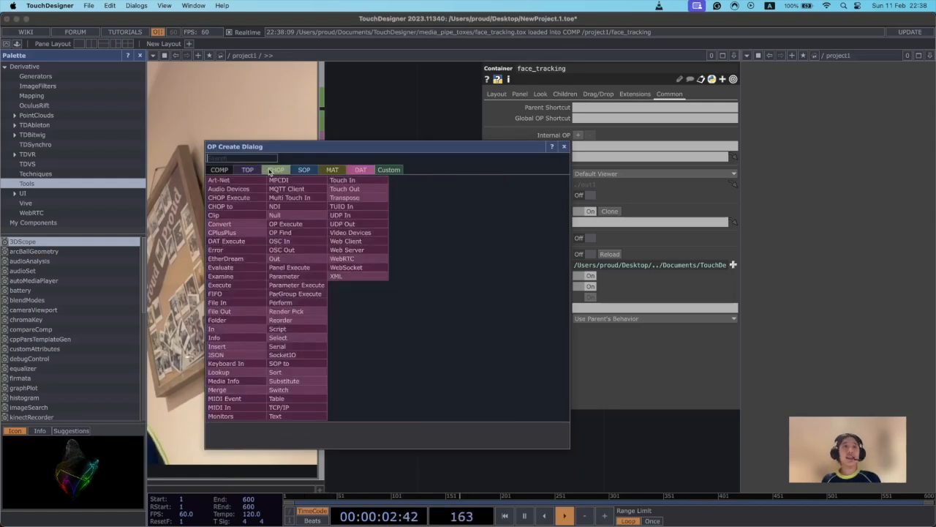
{"action": "key", "text": "Escape"}
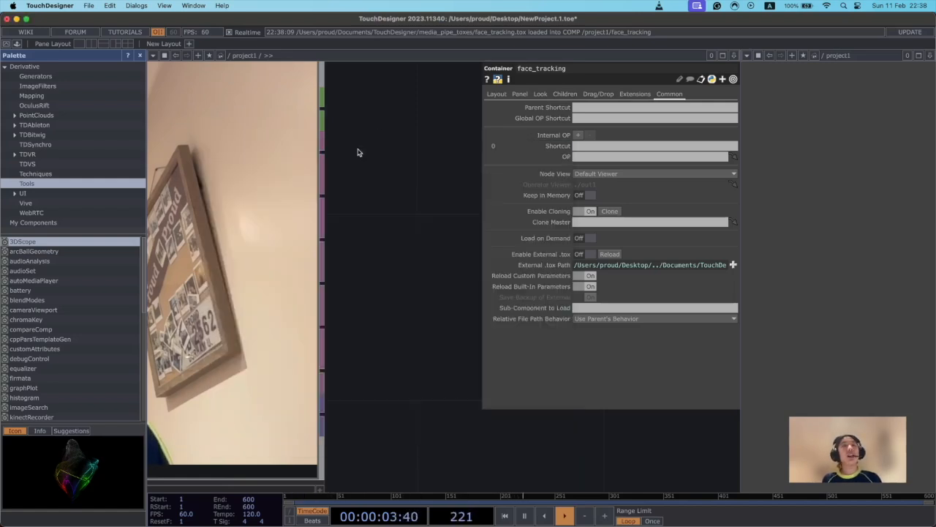
{"action": "left_click", "coordinate": [321, 155]}
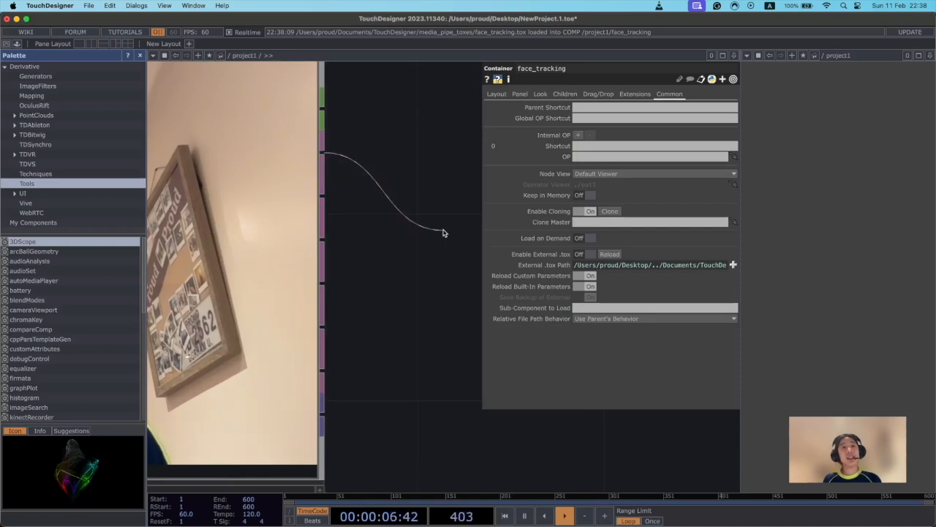
{"action": "left_click", "coordinate": [443, 233]}
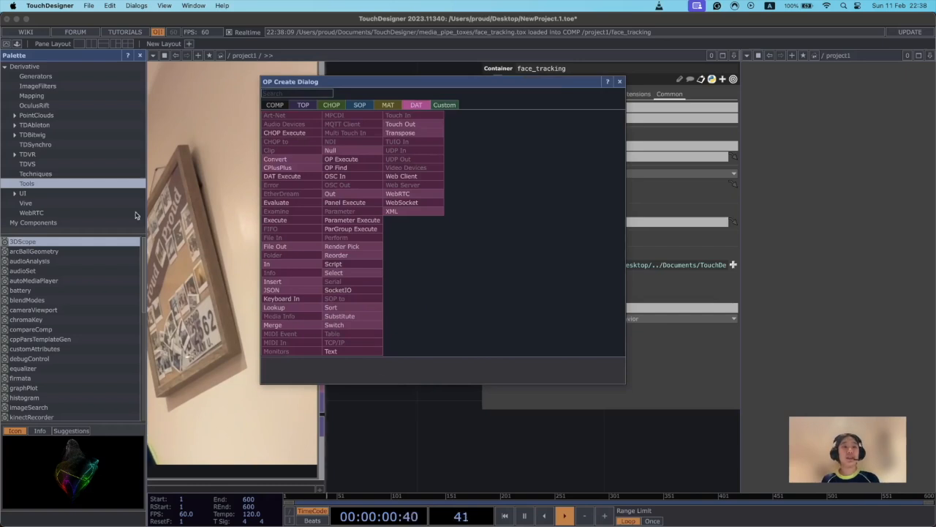
{"action": "key", "text": "Escape"}
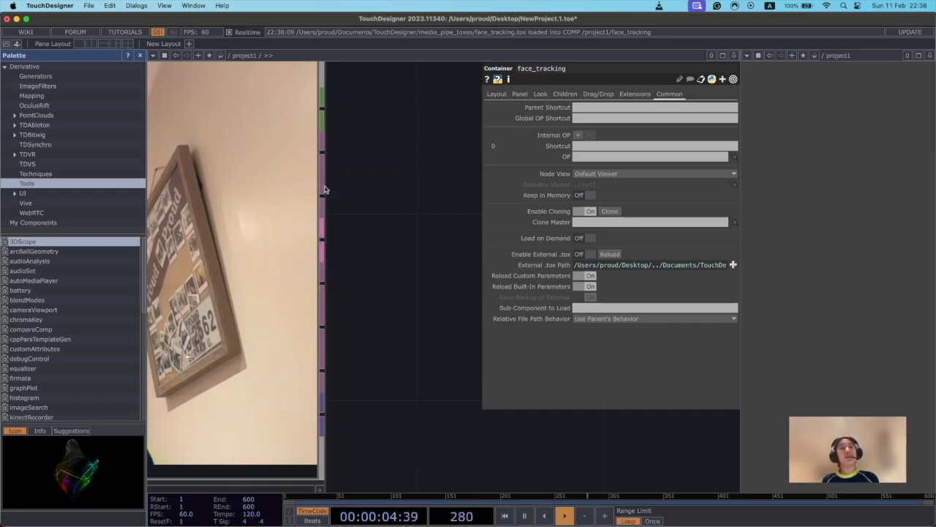
Connect the face_landmarks output of the MediaPipe component to the input of the face_tracking component.
{"action": "scroll", "coordinate": [393, 247], "scroll_direction": "down", "scroll_amount": 3}
{"action": "scroll", "coordinate": [409, 257], "scroll_direction": "down", "scroll_amount": 4}
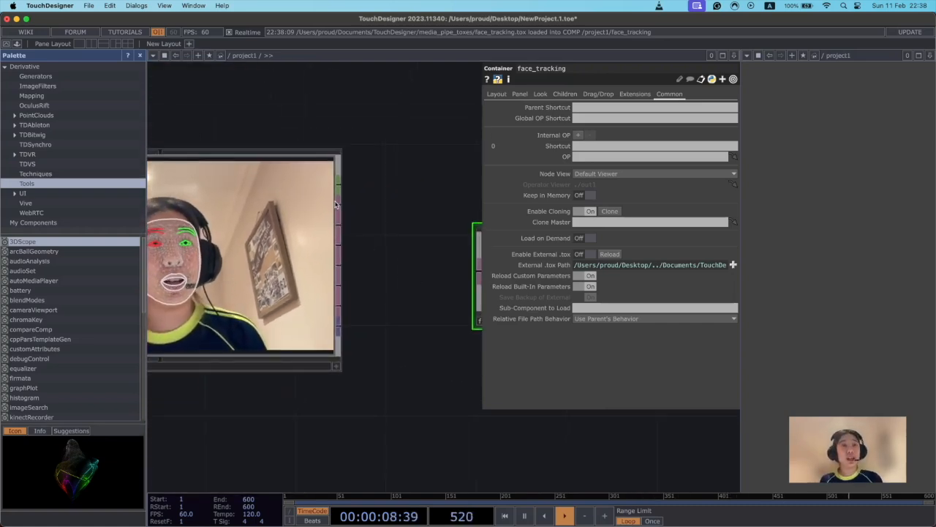
{"action": "scroll", "coordinate": [359, 213], "scroll_direction": "right", "scroll_amount": 5}
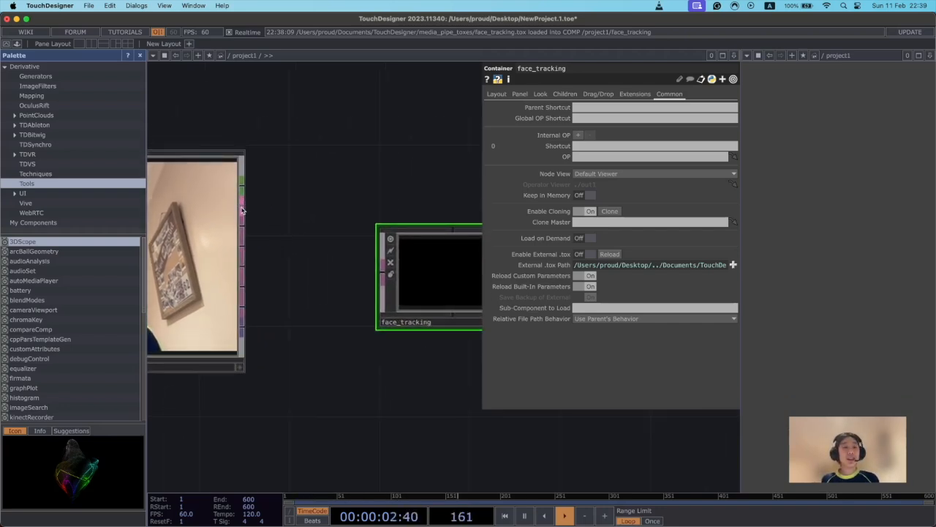
{"action": "left_click_drag", "start_coordinate": [241, 207], "coordinate": [337, 289]}
{"action": "left_click_drag", "start_coordinate": [329, 331], "coordinate": [391, 349]}
{"action": "left_click_drag", "start_coordinate": [255, 271], "coordinate": [301, 272]}
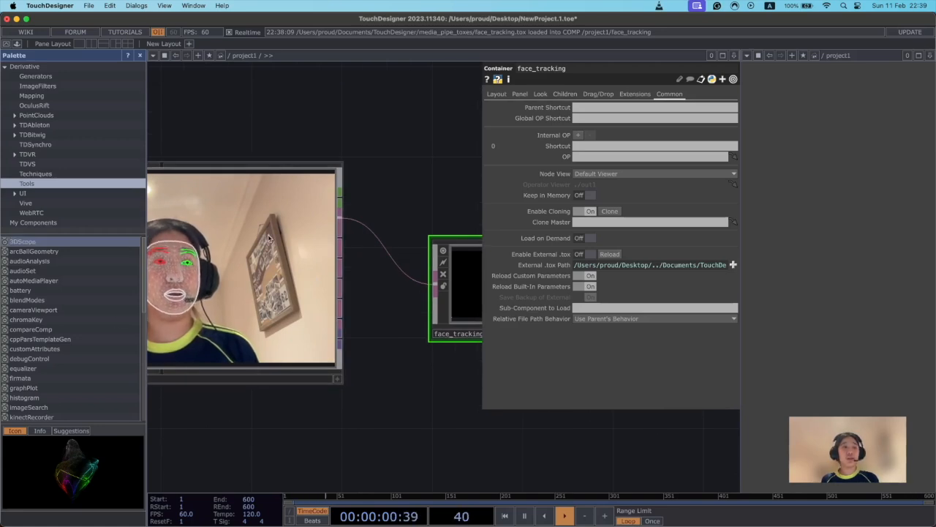
{"action": "left_click_drag", "start_coordinate": [348, 328], "coordinate": [198, 273]}
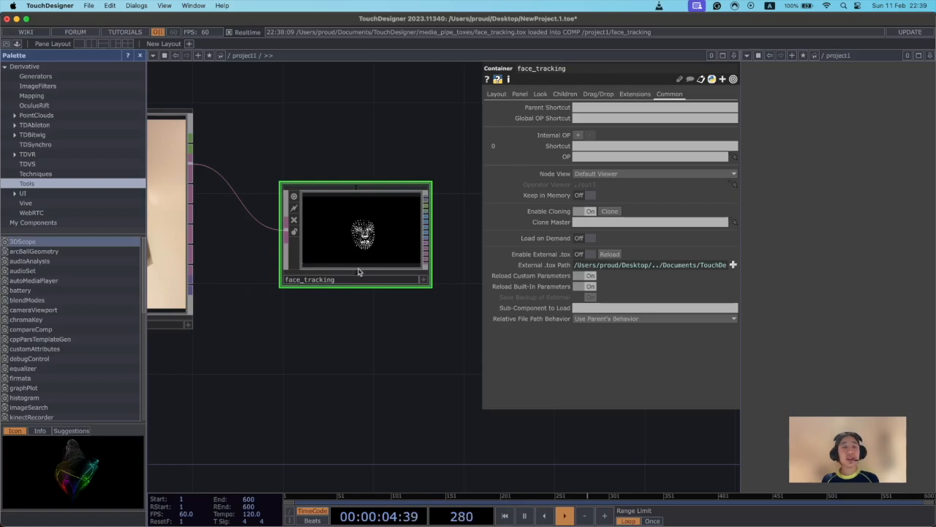
Examine the face_tracking component's landmark point preview, its output connectors and its link to MediaPipe.
{"action": "scroll", "coordinate": [359, 316], "scroll_direction": "up", "scroll_amount": 3}
{"action": "left_click_drag", "start_coordinate": [355, 314], "coordinate": [358, 370]}
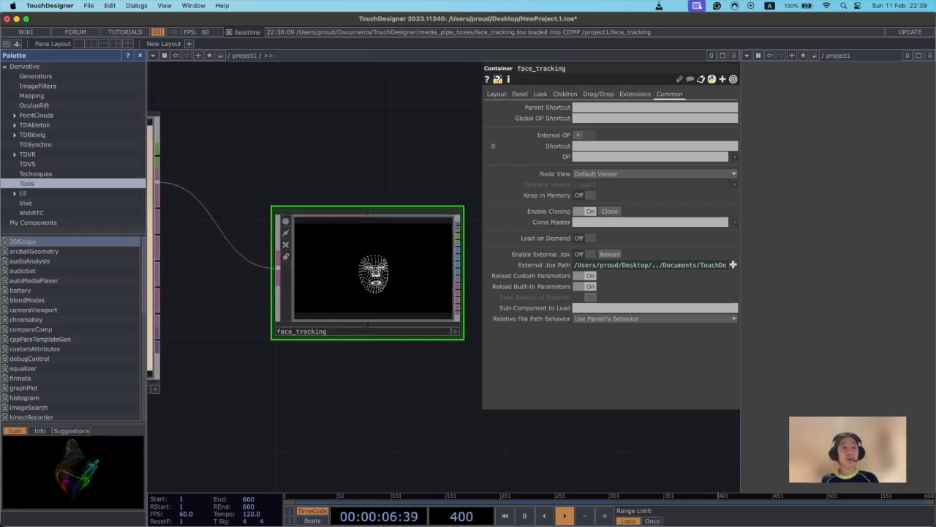
{"action": "scroll", "coordinate": [329, 385], "scroll_direction": "up", "scroll_amount": 2}
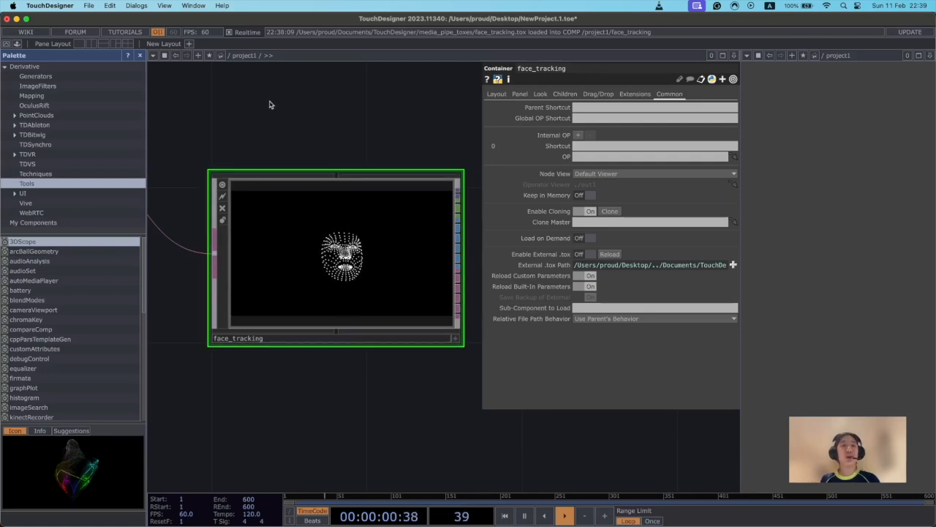
{"action": "left_click_drag", "start_coordinate": [342, 115], "coordinate": [386, 107]}
{"action": "scroll", "coordinate": [353, 224], "scroll_direction": "down", "scroll_amount": 4}
{"action": "left_click_drag", "start_coordinate": [238, 153], "coordinate": [295, 146]}
{"action": "left_click_drag", "start_coordinate": [460, 167], "coordinate": [431, 234]}
{"action": "scroll", "coordinate": [427, 228], "scroll_direction": "up", "scroll_amount": 3}
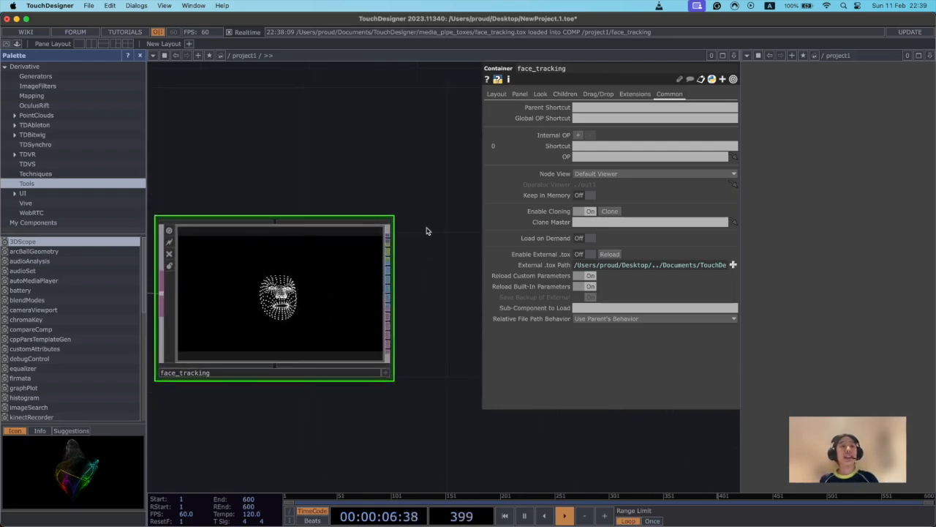
{"action": "scroll", "coordinate": [427, 338], "scroll_direction": "down", "scroll_amount": 1}
{"action": "left_click_drag", "start_coordinate": [393, 415], "coordinate": [407, 386]}
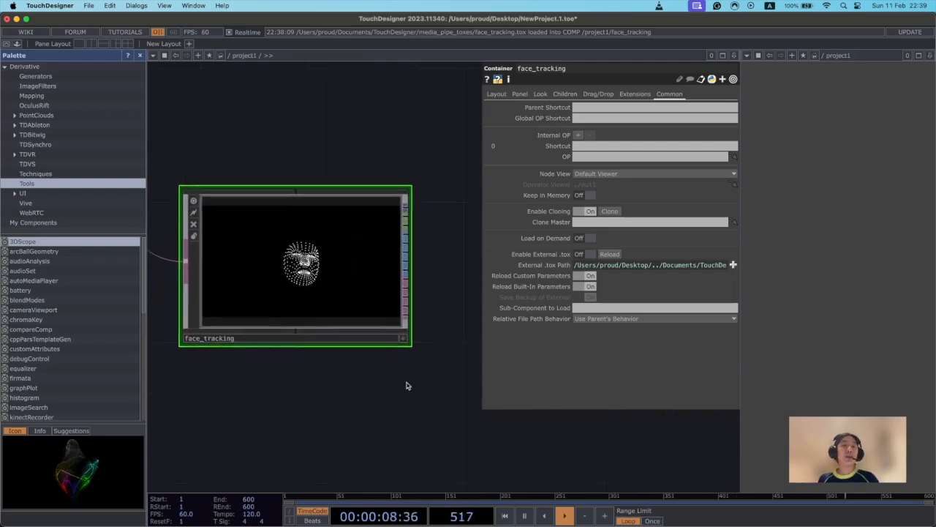
{"action": "scroll", "coordinate": [408, 380], "scroll_direction": "down", "scroll_amount": 3}
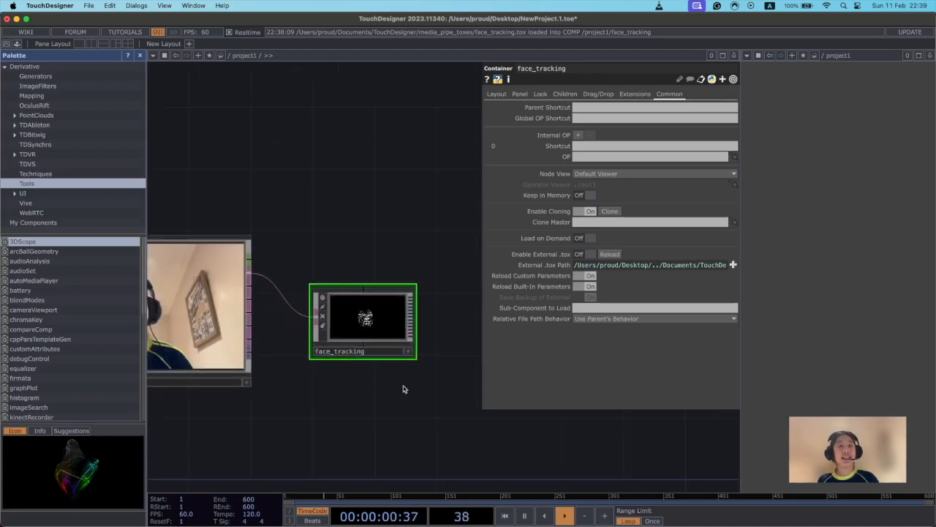
{"action": "scroll", "coordinate": [407, 390], "scroll_direction": "up", "scroll_amount": 2}
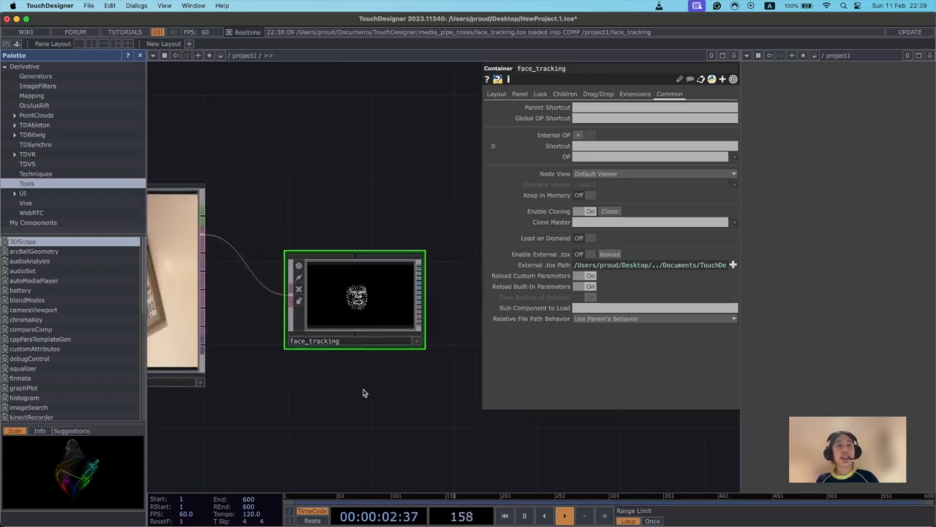
{"action": "left_click_drag", "start_coordinate": [370, 389], "coordinate": [385, 294]}
{"action": "left_click_drag", "start_coordinate": [224, 349], "coordinate": [375, 319]}
{"action": "left_click_drag", "start_coordinate": [297, 330], "coordinate": [326, 299]}
{"action": "left_click_drag", "start_coordinate": [325, 377], "coordinate": [345, 362]}
{"action": "left_click_drag", "start_coordinate": [448, 403], "coordinate": [406, 358]}
{"action": "scroll", "coordinate": [408, 358], "scroll_direction": "down", "scroll_amount": 1}
{"action": "left_click_drag", "start_coordinate": [335, 292], "coordinate": [334, 324]}
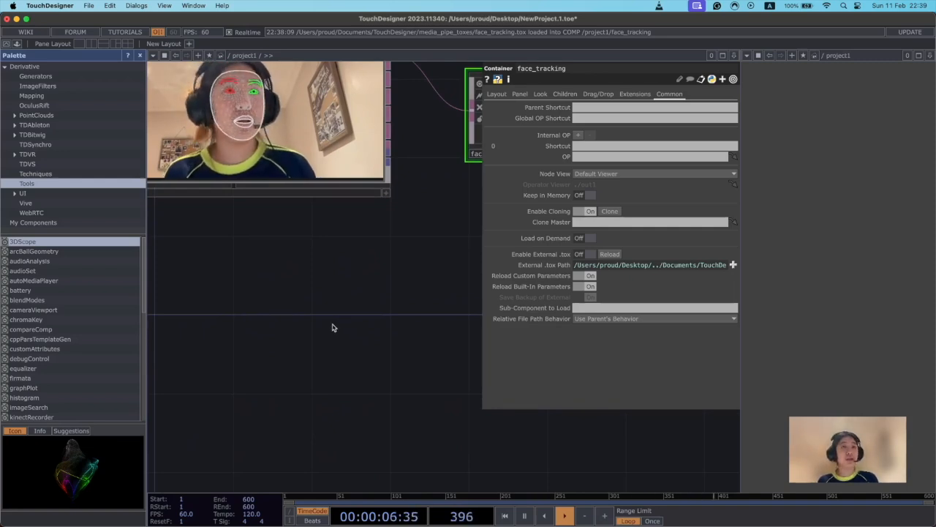
{"action": "left_click_drag", "start_coordinate": [295, 318], "coordinate": [300, 319]}
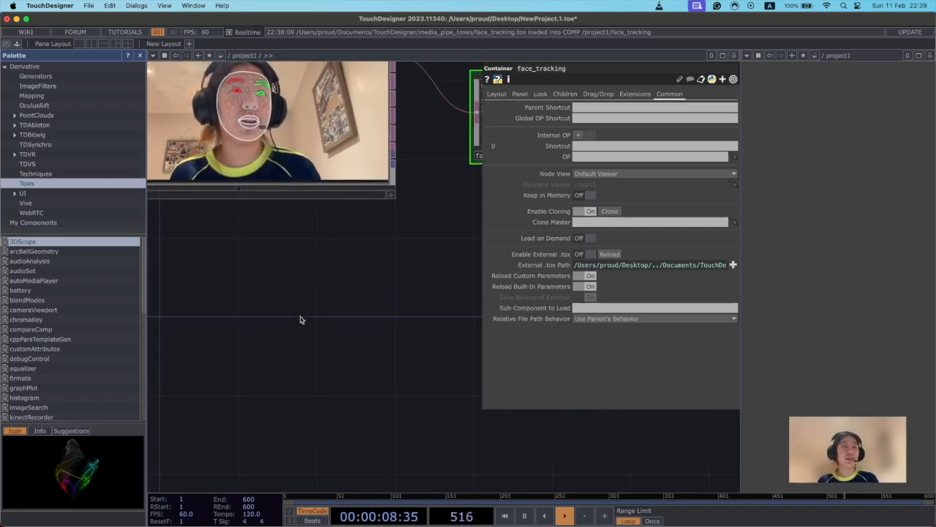
{"action": "left_click_drag", "start_coordinate": [272, 334], "coordinate": [315, 316]}
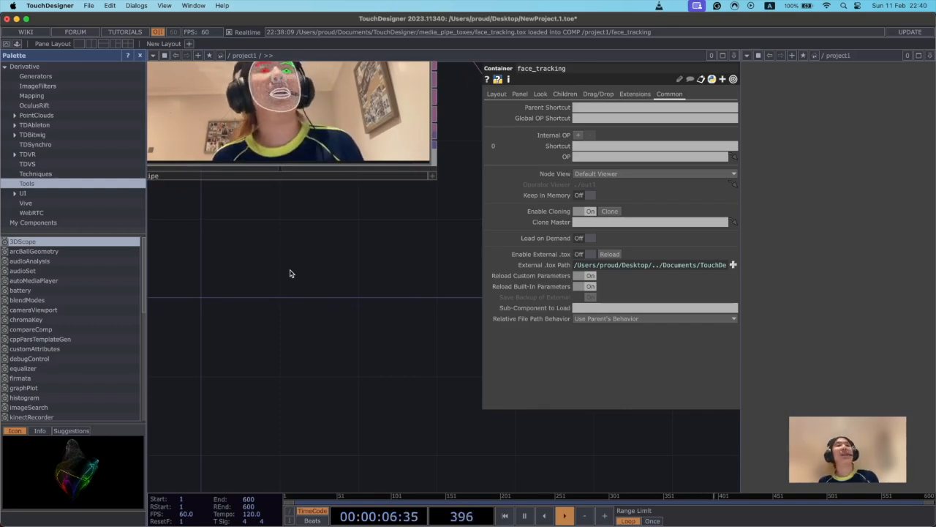
{"action": "left_click_drag", "start_coordinate": [295, 266], "coordinate": [362, 368]}
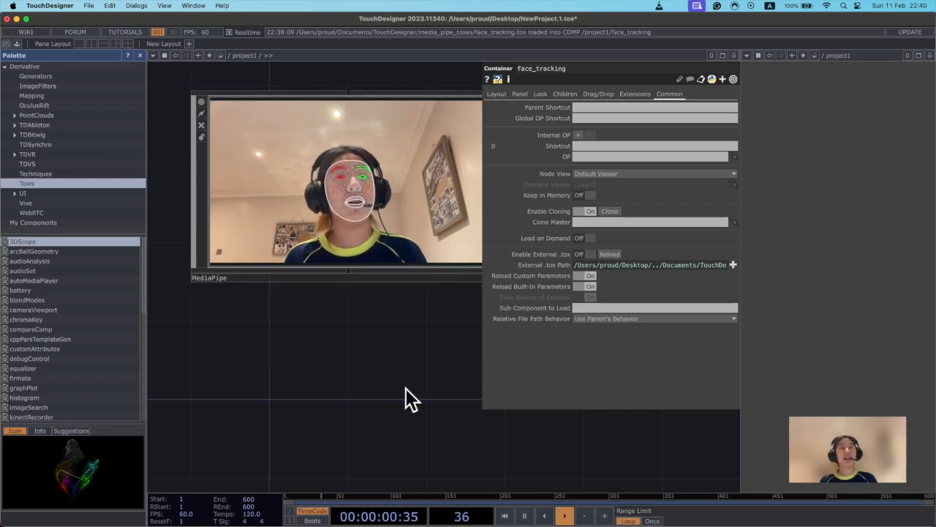
{"action": "left_click_drag", "start_coordinate": [412, 426], "coordinate": [385, 296]}
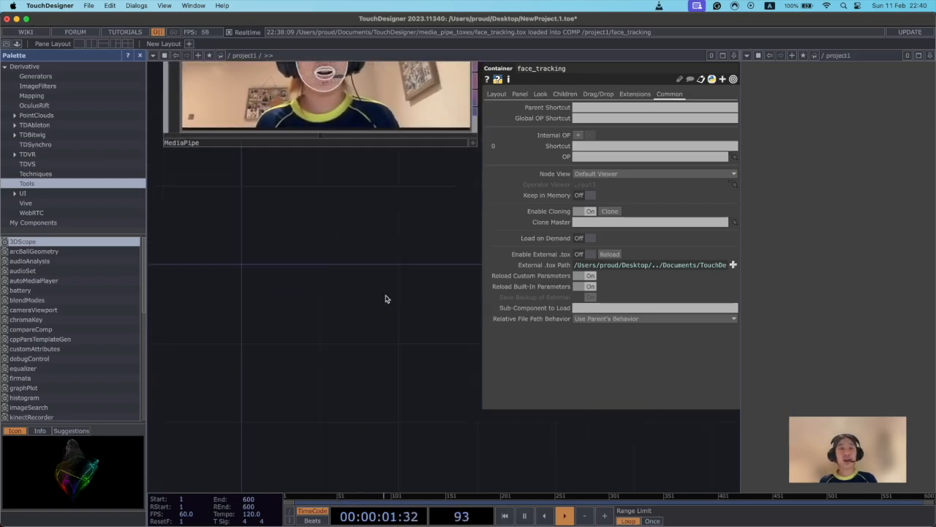
{"action": "right_click", "coordinate": [306, 261]}
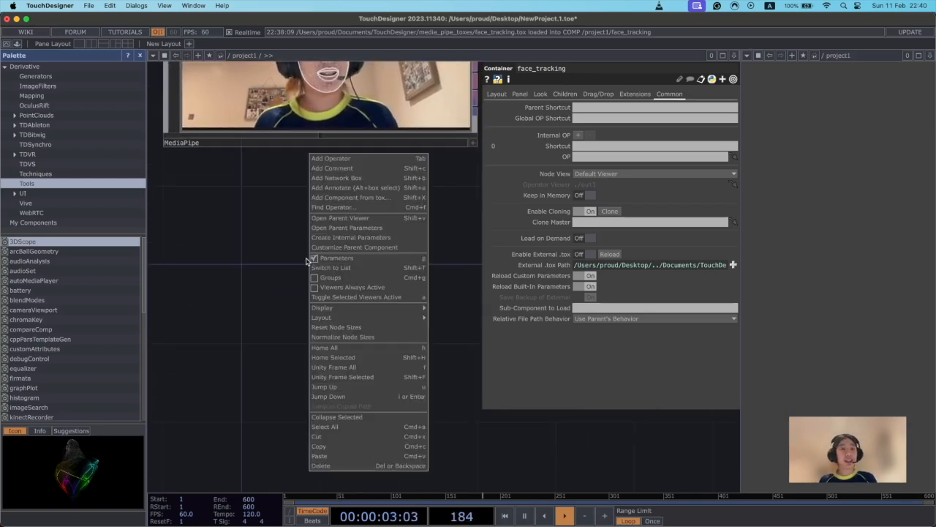
{"action": "left_click", "coordinate": [391, 159]}
{"action": "left_click", "coordinate": [318, 373]}
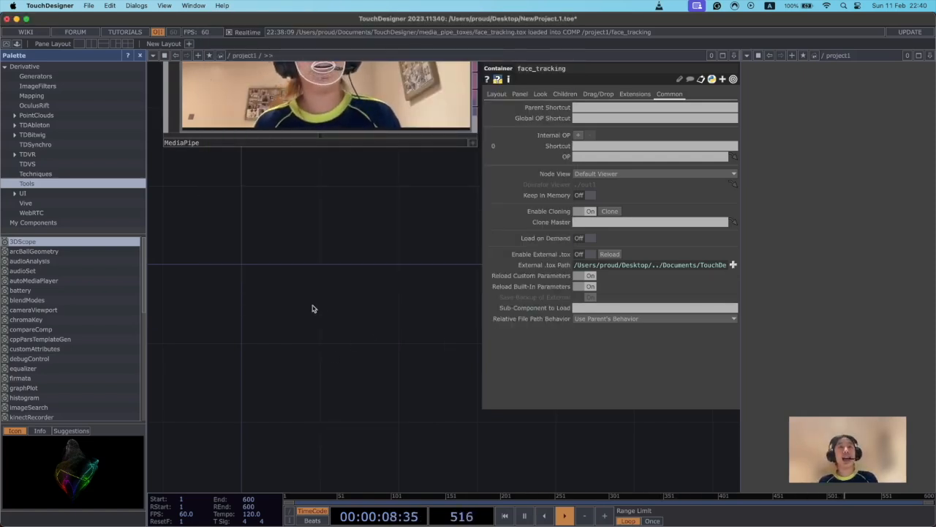
Add an Audio Oscillator CHOP in the empty network area below the MediaPipe component.
{"action": "scroll", "coordinate": [312, 307], "scroll_direction": "down", "scroll_amount": 3}
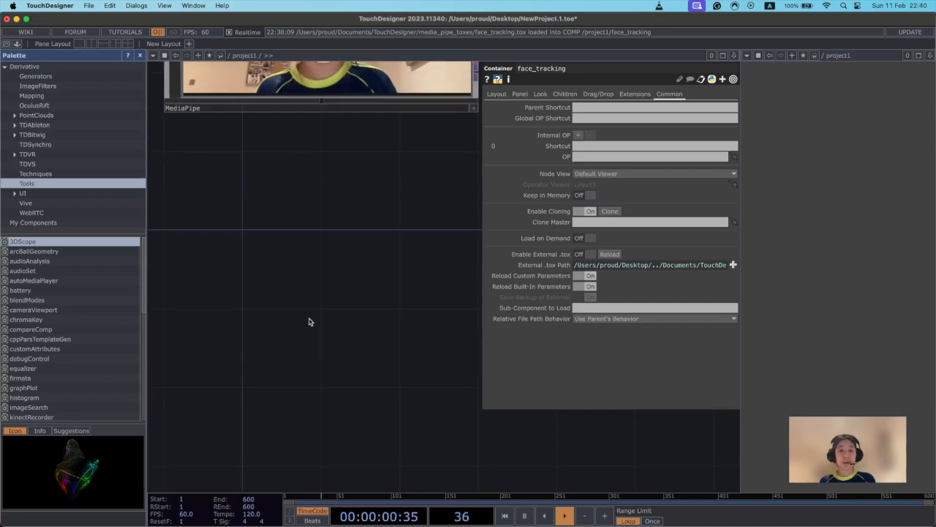
{"action": "key", "text": "Tab"}
{"action": "left_click_drag", "start_coordinate": [306, 159], "coordinate": [381, 156]}
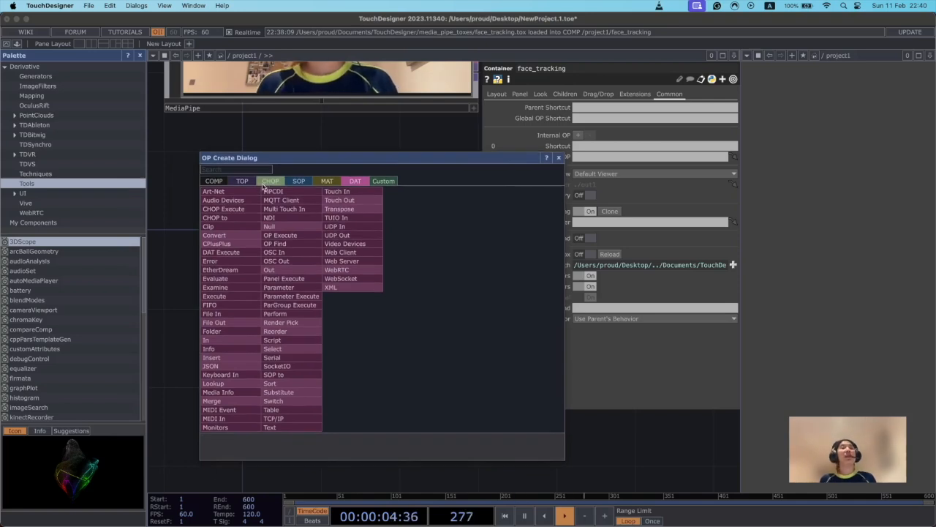
{"action": "left_click", "coordinate": [270, 182]}
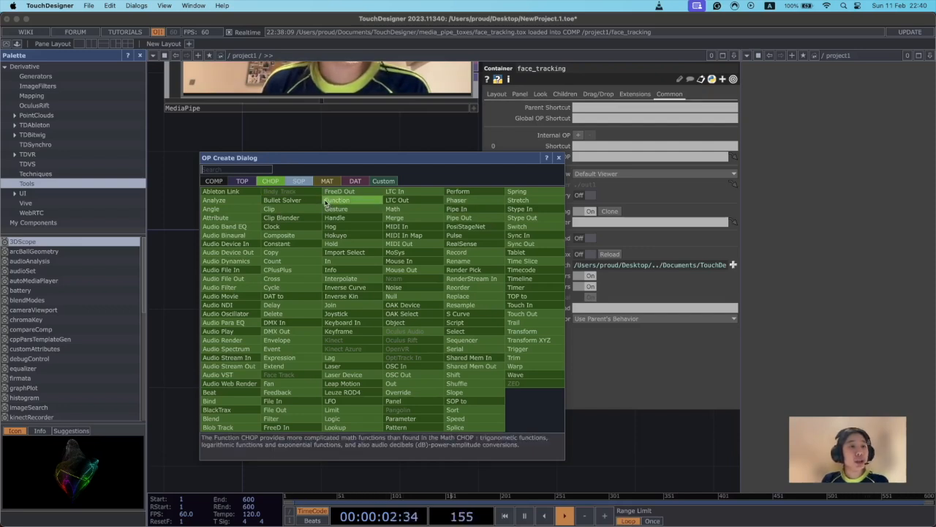
{"action": "left_click", "coordinate": [233, 313]}
{"action": "left_click", "coordinate": [265, 338]}
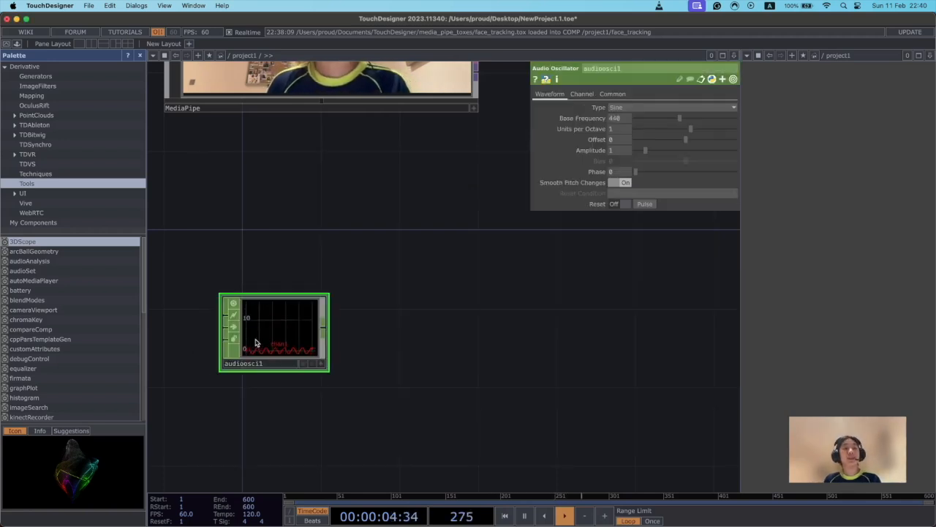
Enlarge the Audio Oscillator node so its waveform viewer is wider and taller.
{"action": "left_click_drag", "start_coordinate": [221, 294], "coordinate": [188, 266]}
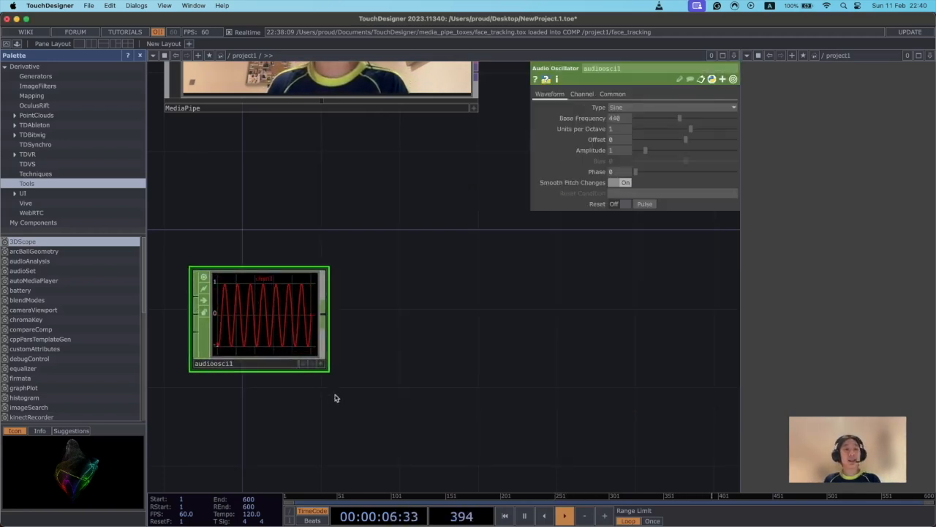
{"action": "left_click_drag", "start_coordinate": [329, 370], "coordinate": [409, 378]}
{"action": "left_click_drag", "start_coordinate": [520, 378], "coordinate": [514, 365]}
{"action": "scroll", "coordinate": [517, 377], "scroll_direction": "down", "scroll_amount": 4}
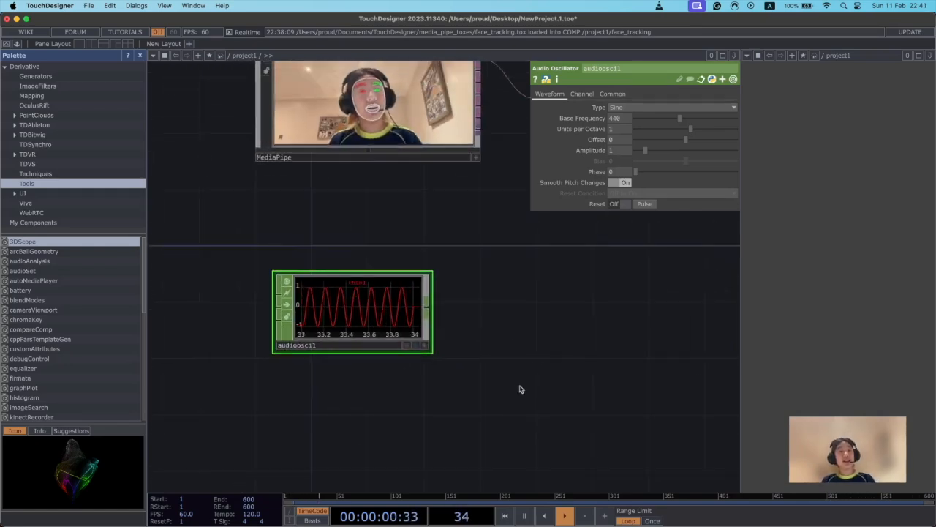
{"action": "scroll", "coordinate": [521, 389], "scroll_direction": "up", "scroll_amount": 4}
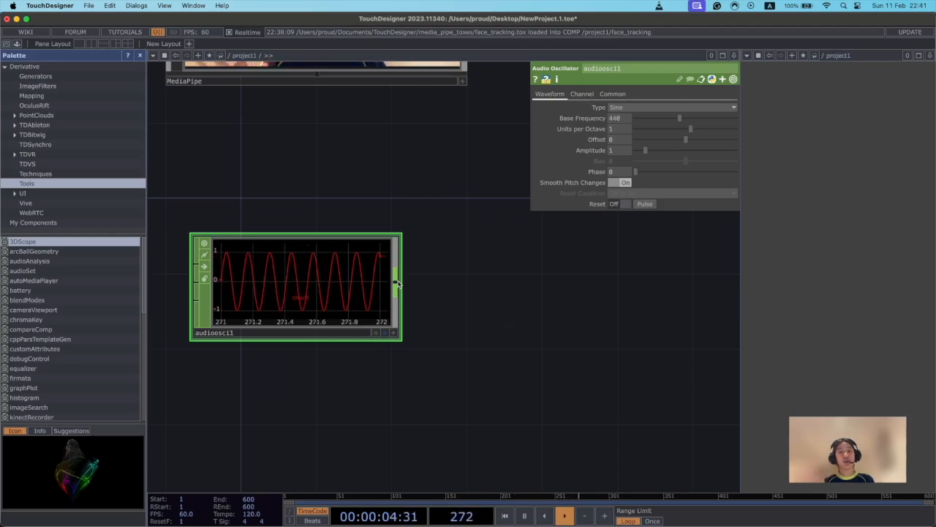
{"action": "left_click_drag", "start_coordinate": [418, 223], "coordinate": [392, 202]}
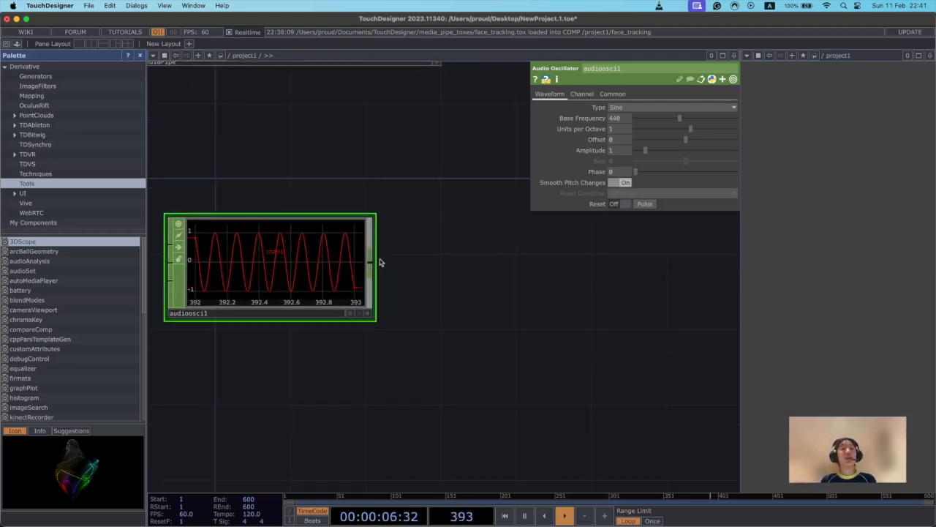
{"action": "left_click", "coordinate": [369, 265]}
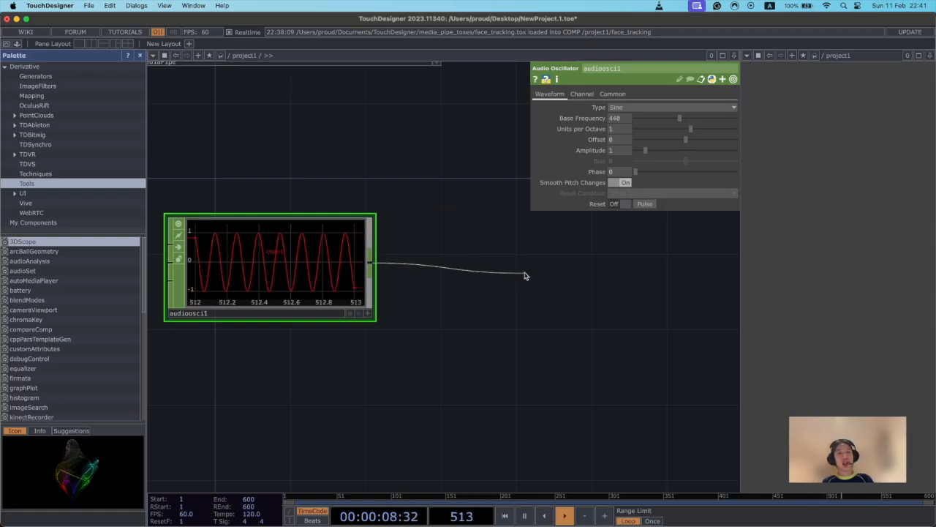
{"action": "left_click", "coordinate": [525, 276]}
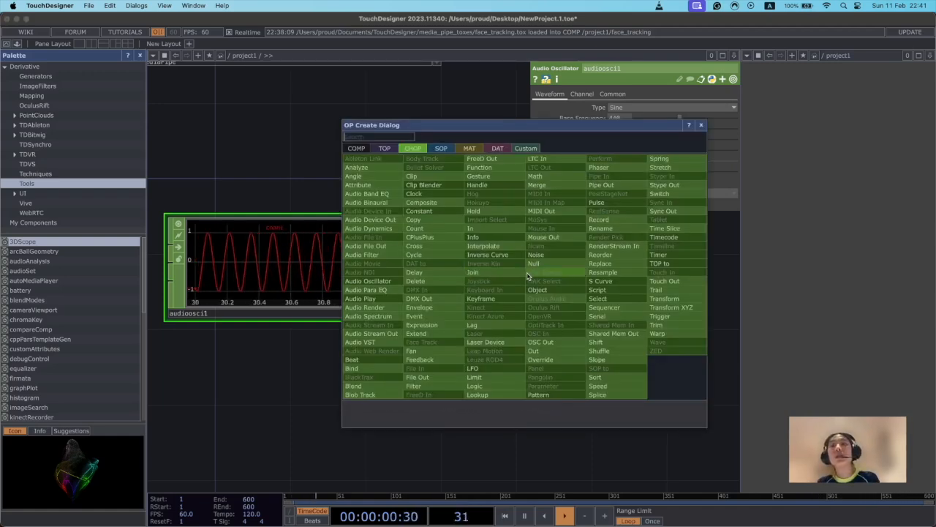
{"action": "left_click", "coordinate": [312, 344]}
Branch a new Audio Device Out CHOP off the Audio Oscillator's output and place it beside the oscillator.
{"action": "left_click", "coordinate": [371, 264]}
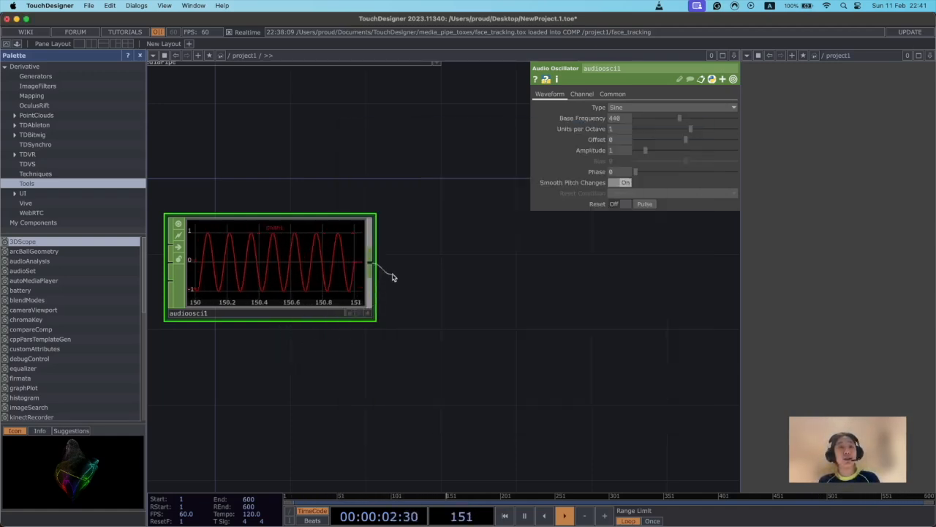
{"action": "left_click", "coordinate": [525, 276]}
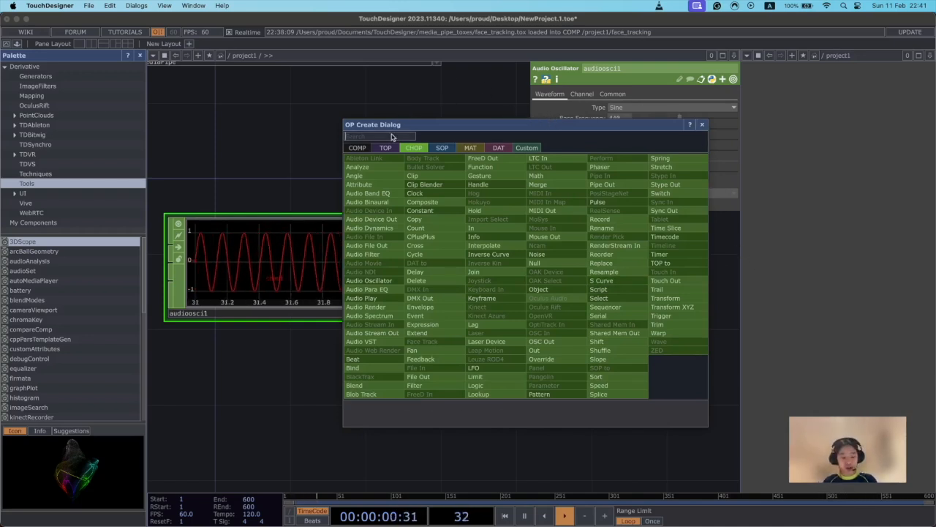
{"action": "type", "text": "a"}
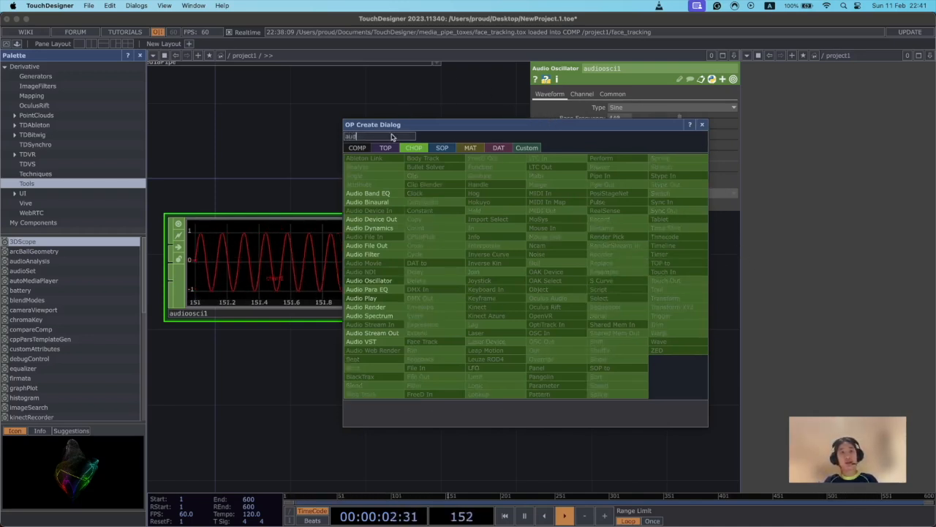
{"action": "type", "text": "ud"}
{"action": "left_click", "coordinate": [370, 219]}
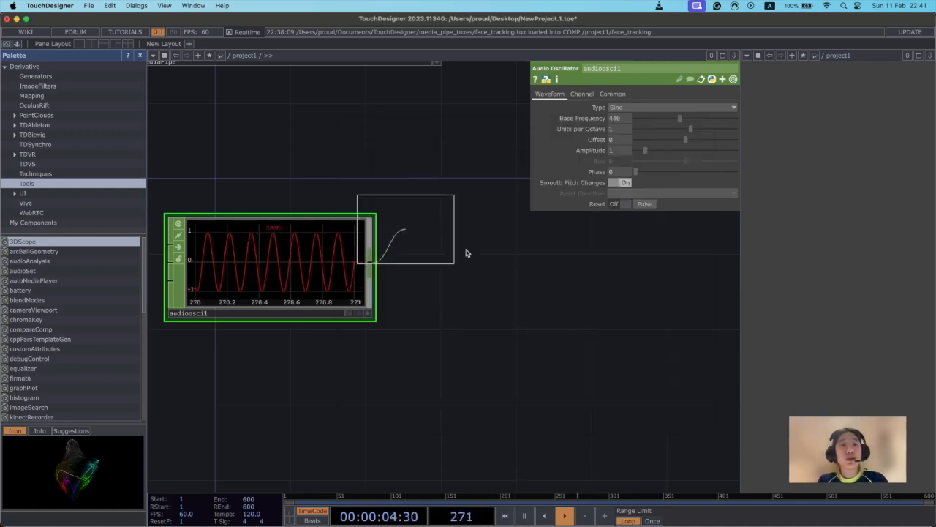
{"action": "left_click", "coordinate": [524, 274]}
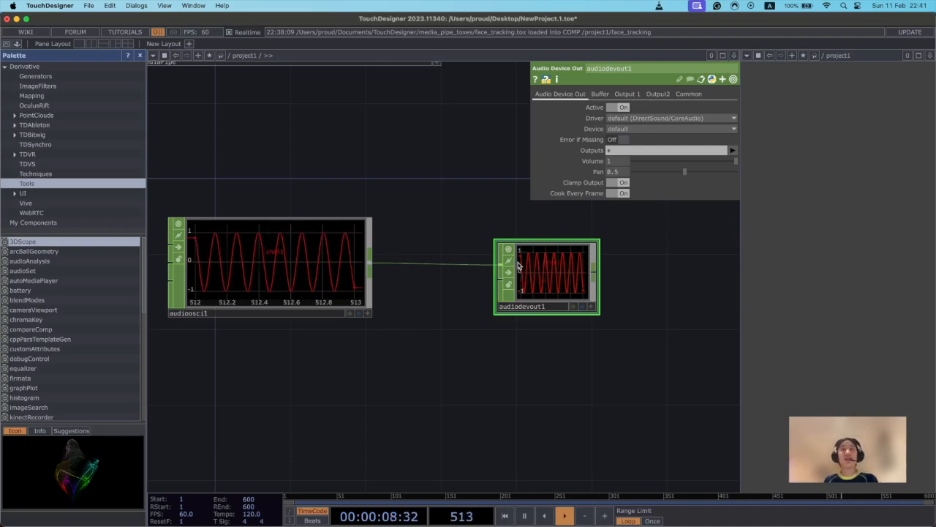
Compare the parameters of the Audio Oscillator and Audio Device Out operators, then hide the parameter window and show it again.
{"action": "left_click_drag", "start_coordinate": [656, 376], "coordinate": [614, 370]}
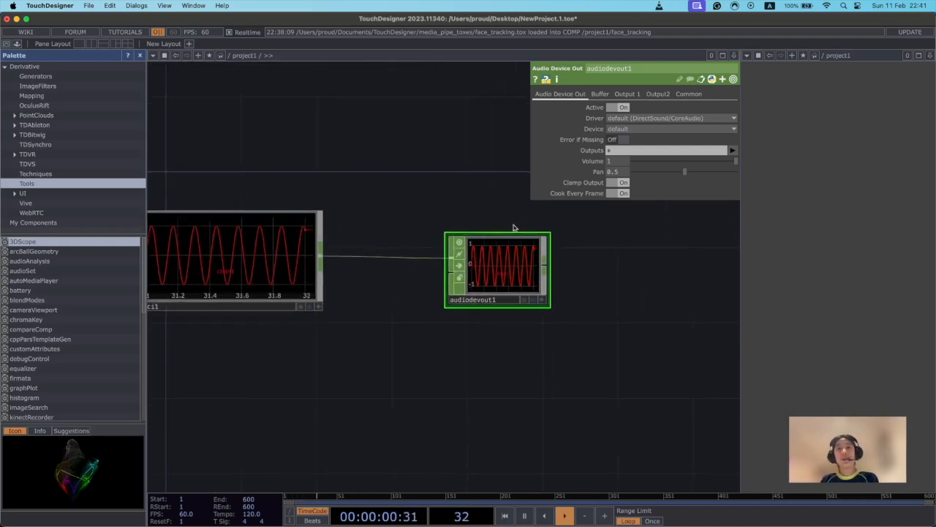
{"action": "left_click", "coordinate": [270, 249]}
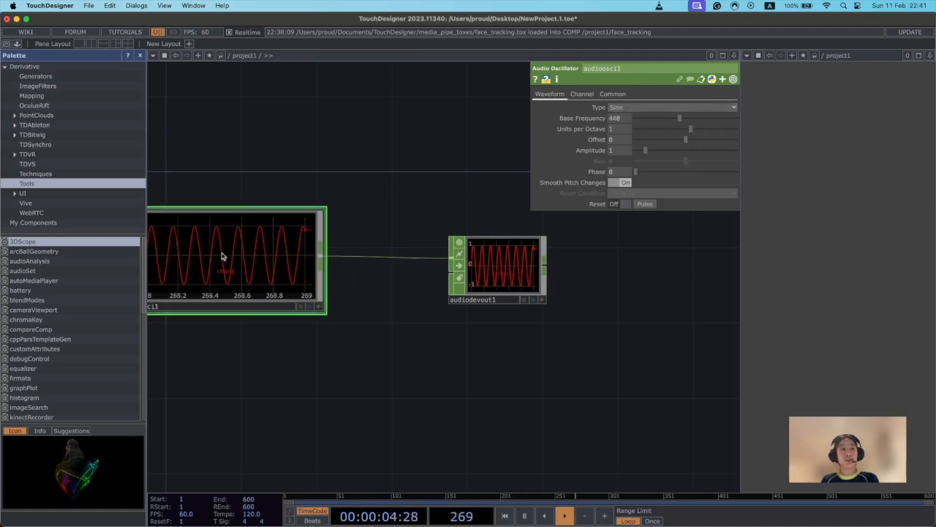
{"action": "left_click_drag", "start_coordinate": [472, 202], "coordinate": [508, 207]}
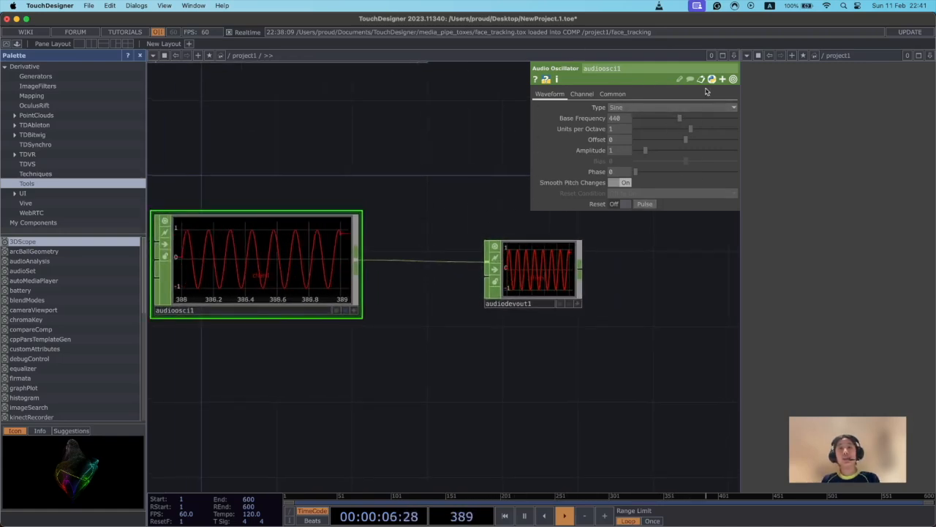
{"action": "left_click_drag", "start_coordinate": [449, 186], "coordinate": [487, 160]}
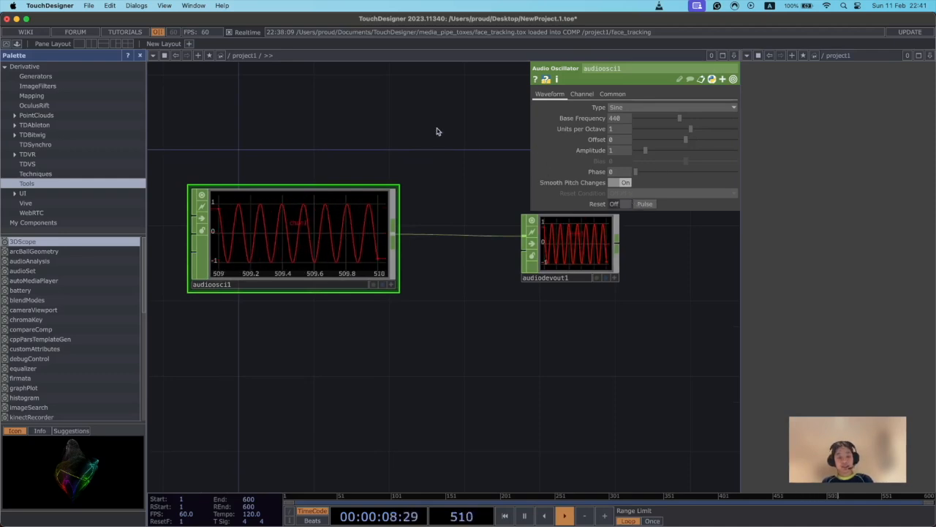
{"action": "left_click_drag", "start_coordinate": [460, 192], "coordinate": [440, 215]}
{"action": "left_click", "coordinate": [523, 280]}
{"action": "left_click", "coordinate": [363, 274]}
{"action": "left_click", "coordinate": [542, 280]}
{"action": "left_click", "coordinate": [280, 274]}
{"action": "left_click_drag", "start_coordinate": [410, 128], "coordinate": [400, 202]}
{"action": "left_click", "coordinate": [532, 353]}
{"action": "left_click", "coordinate": [255, 356]}
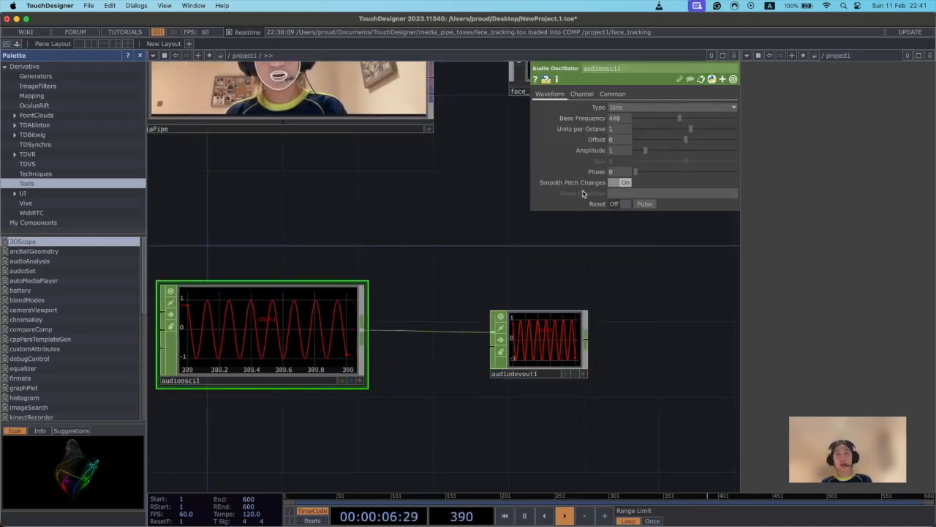
{"action": "key", "text": "p"}
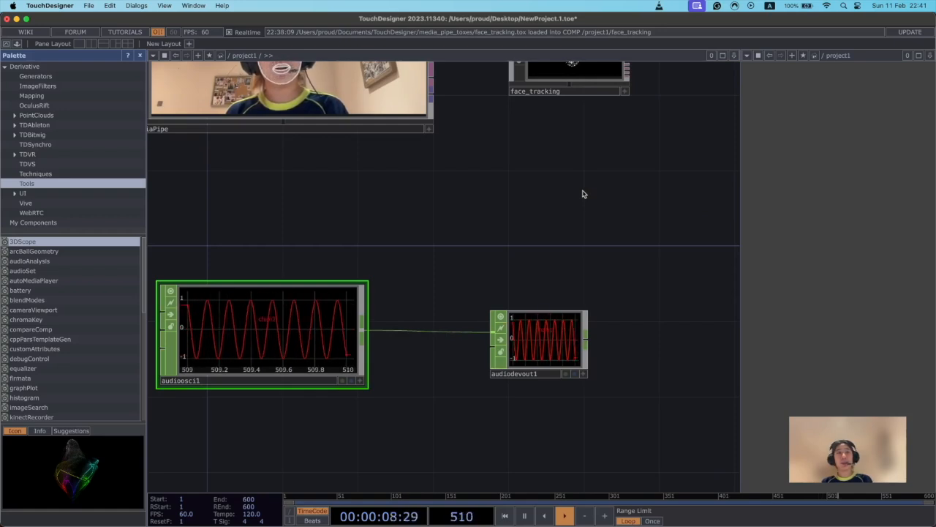
{"action": "key", "text": "p"}
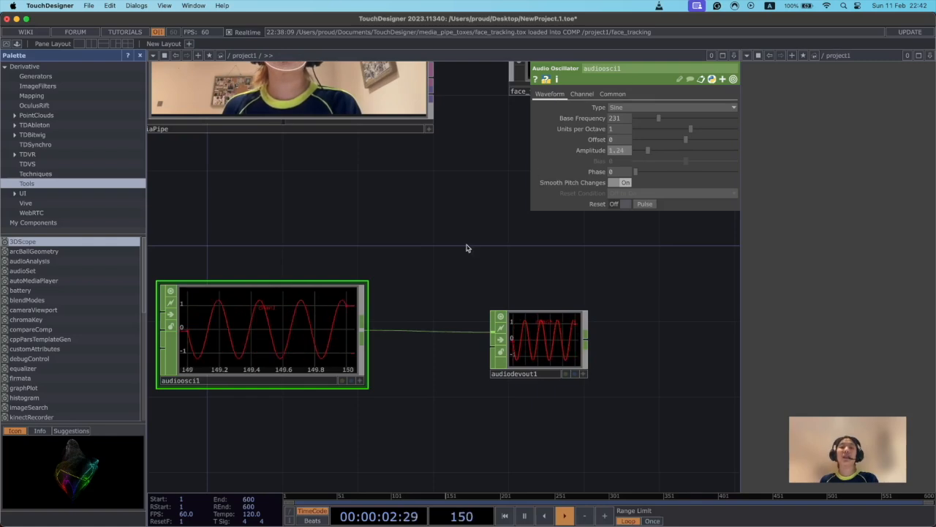
Pause the timeline playback.
{"action": "left_click_drag", "start_coordinate": [599, 439], "coordinate": [534, 399]}
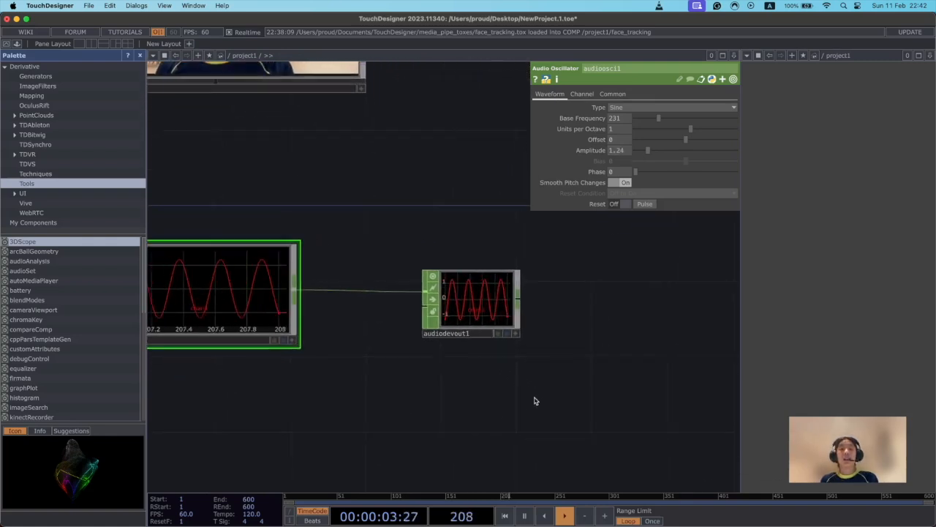
{"action": "left_click", "coordinate": [524, 516]}
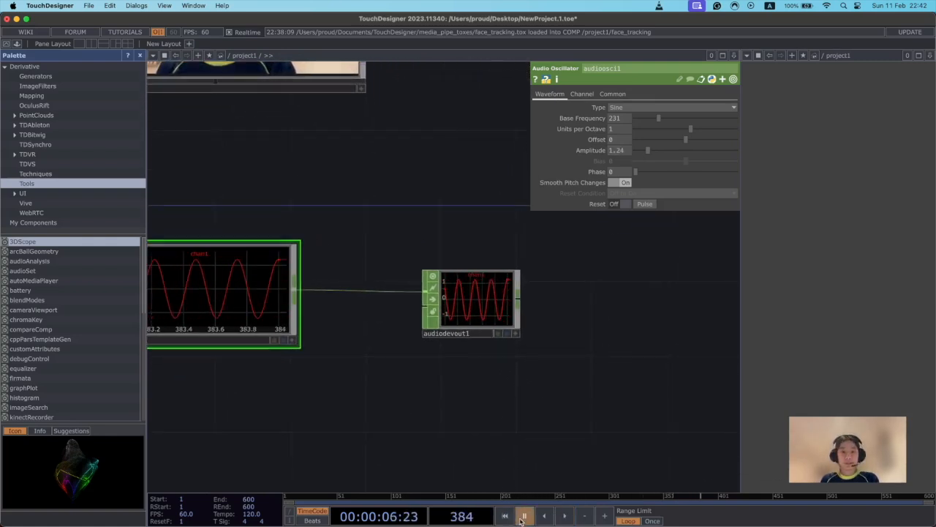
{"action": "left_click_drag", "start_coordinate": [305, 392], "coordinate": [480, 410]}
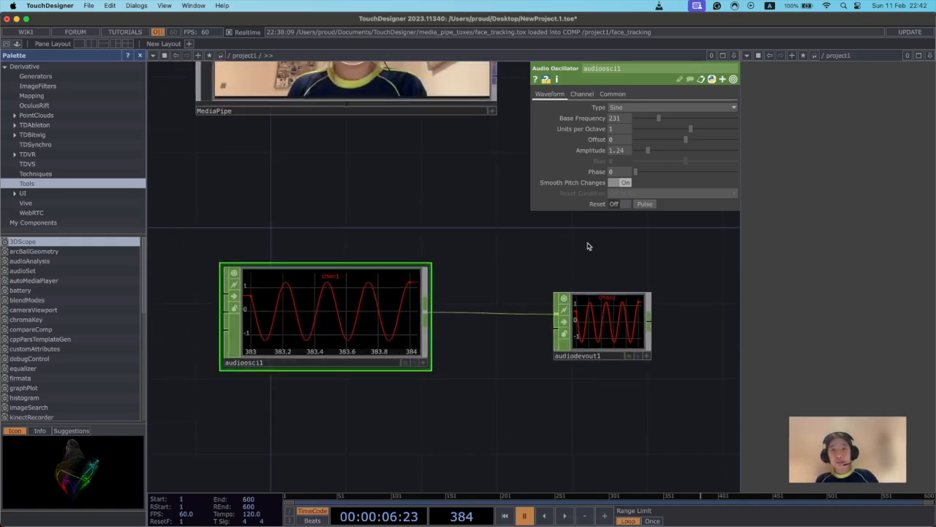
Set the Audio Oscillator's amplitude to 1.53 and its base frequency to 534.
{"action": "left_click_drag", "start_coordinate": [648, 152], "coordinate": [668, 122]}
{"action": "left_click_drag", "start_coordinate": [495, 256], "coordinate": [495, 307]}
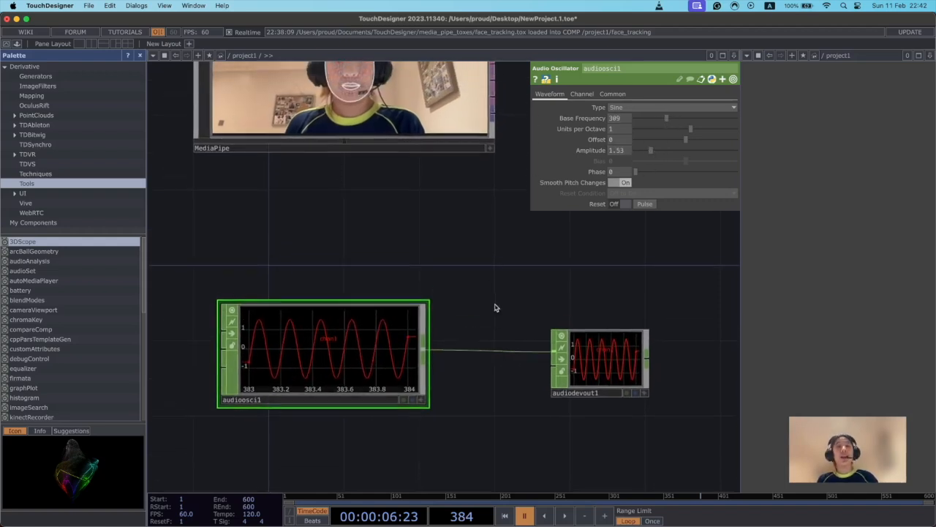
{"action": "left_click_drag", "start_coordinate": [664, 123], "coordinate": [689, 122]}
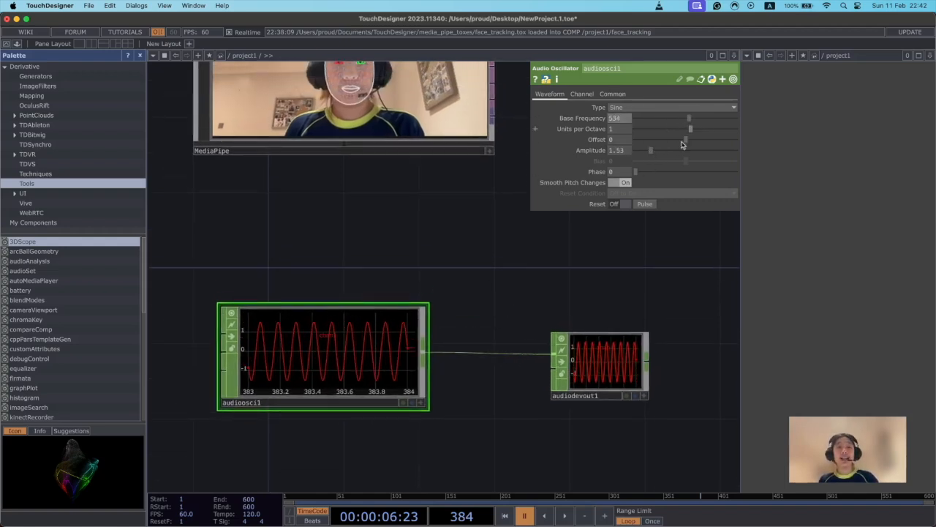
Examine the face_tracking component's landmark preview and colour-coded output connectors in relation to the audio operator chain.
{"action": "scroll", "coordinate": [391, 299], "scroll_direction": "right", "scroll_amount": 3}
{"action": "left_click_drag", "start_coordinate": [545, 231], "coordinate": [278, 289]}
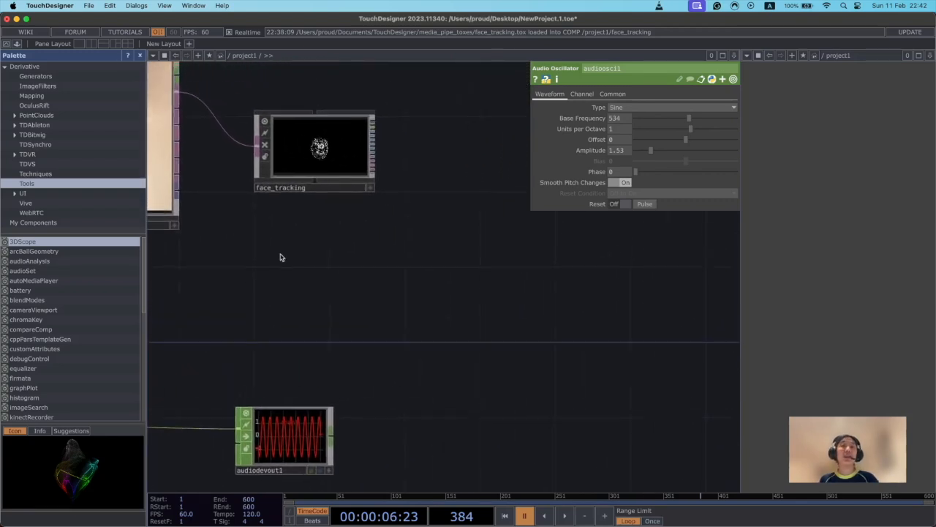
{"action": "left_click_drag", "start_coordinate": [159, 421], "coordinate": [279, 363]}
{"action": "left_click_drag", "start_coordinate": [418, 298], "coordinate": [452, 278]}
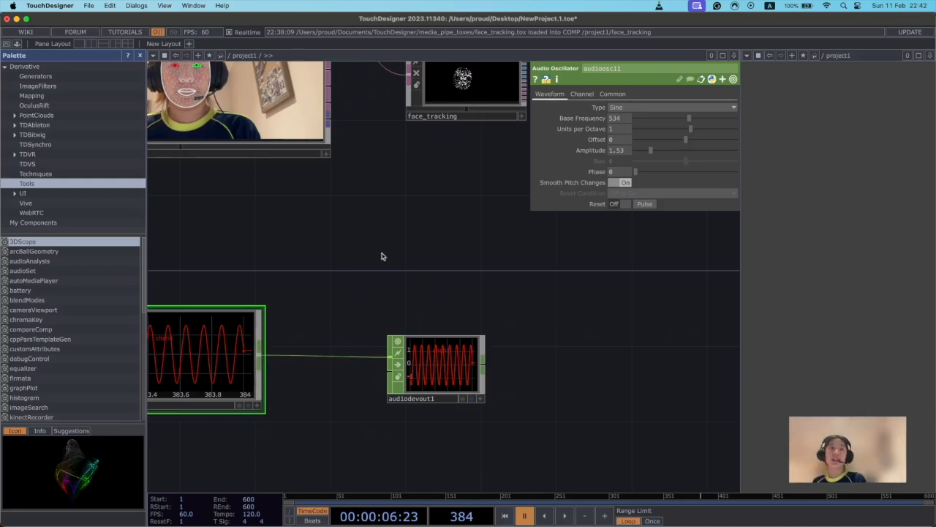
{"action": "left_click_drag", "start_coordinate": [418, 216], "coordinate": [366, 326]}
{"action": "scroll", "coordinate": [491, 290], "scroll_direction": "up", "scroll_amount": 8}
{"action": "left_click_drag", "start_coordinate": [449, 253], "coordinate": [400, 390]}
{"action": "left_click_drag", "start_coordinate": [336, 337], "coordinate": [339, 389]}
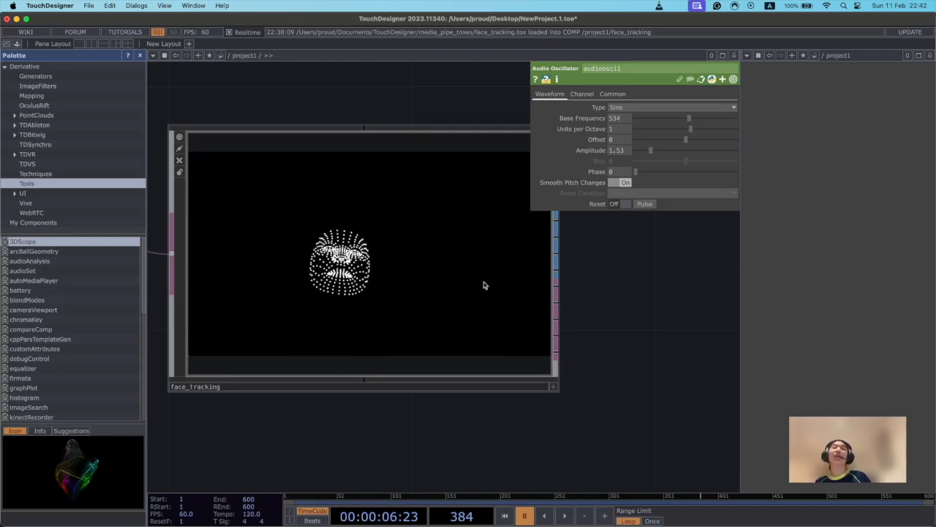
{"action": "left_click_drag", "start_coordinate": [580, 360], "coordinate": [499, 298]}
{"action": "scroll", "coordinate": [567, 347], "scroll_direction": "down", "scroll_amount": 4}
{"action": "left_click_drag", "start_coordinate": [409, 377], "coordinate": [399, 338]}
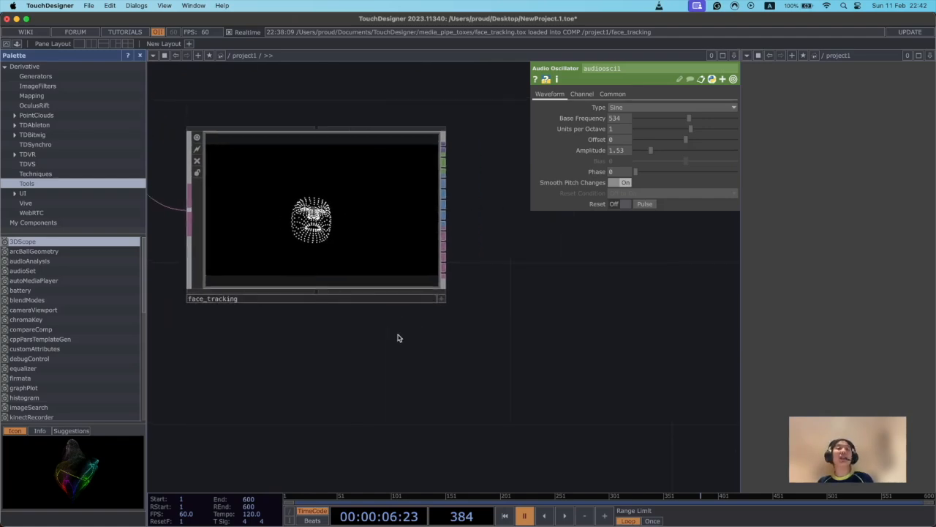
{"action": "left_click_drag", "start_coordinate": [505, 274], "coordinate": [493, 325]}
{"action": "middle_click_drag", "start_coordinate": [349, 312], "coordinate": [294, 312]}
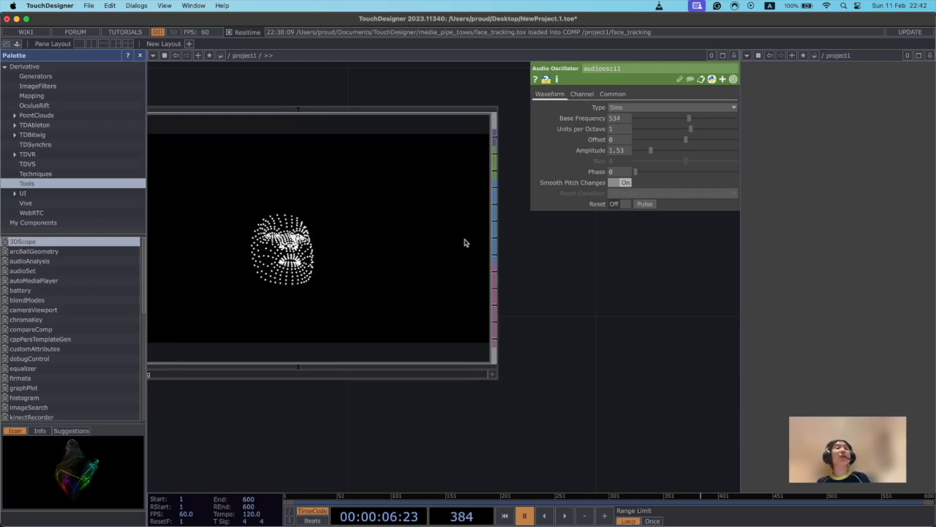
Resize the Audio Device Out node so its height is close to that of the Audio Oscillator node.
{"action": "left_click_drag", "start_coordinate": [565, 392], "coordinate": [583, 357]}
{"action": "scroll", "coordinate": [583, 358], "scroll_direction": "down", "scroll_amount": 10}
{"action": "scroll", "coordinate": [529, 387], "scroll_direction": "up", "scroll_amount": 4}
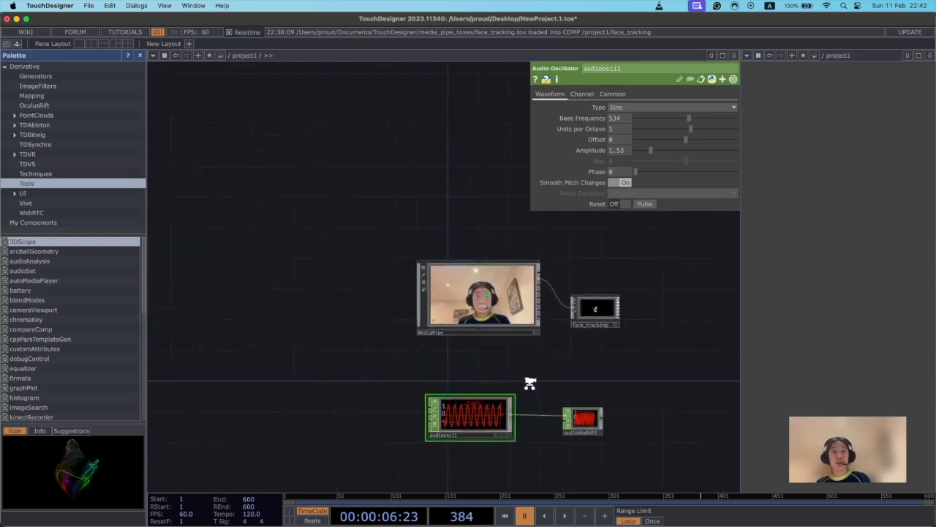
{"action": "scroll", "coordinate": [530, 383], "scroll_direction": "up", "scroll_amount": 2}
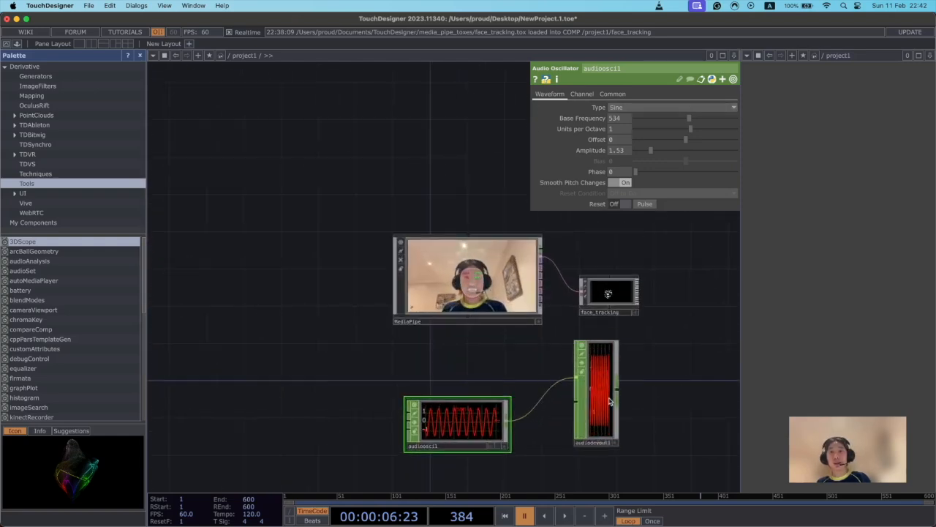
{"action": "left_click_drag", "start_coordinate": [597, 340], "coordinate": [600, 403]}
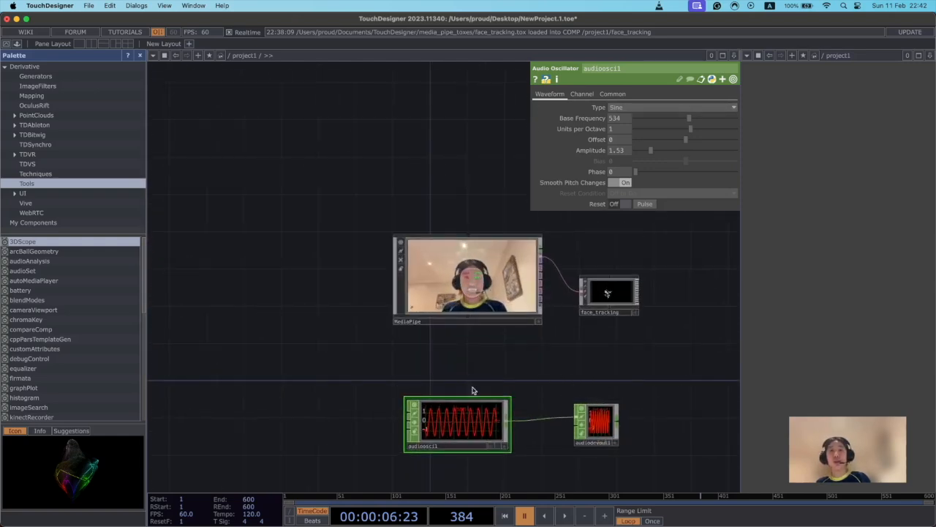
Inspect the face_tracking component up close, focusing on the green CHOP connectors among its outputs.
{"action": "left_click_drag", "start_coordinate": [704, 341], "coordinate": [597, 341]}
{"action": "scroll", "coordinate": [598, 341], "scroll_direction": "up", "scroll_amount": 6}
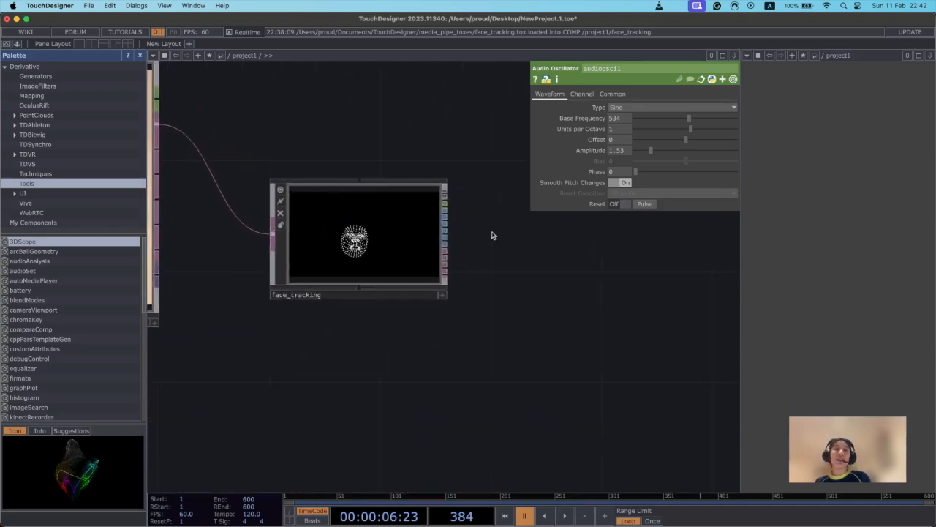
{"action": "scroll", "coordinate": [525, 299], "scroll_direction": "up", "scroll_amount": 4}
{"action": "left_click_drag", "start_coordinate": [524, 300], "coordinate": [577, 253]}
{"action": "scroll", "coordinate": [588, 282], "scroll_direction": "down", "scroll_amount": 1}
{"action": "scroll", "coordinate": [574, 254], "scroll_direction": "down", "scroll_amount": 1}
{"action": "left_click_drag", "start_coordinate": [244, 277], "coordinate": [302, 278]}
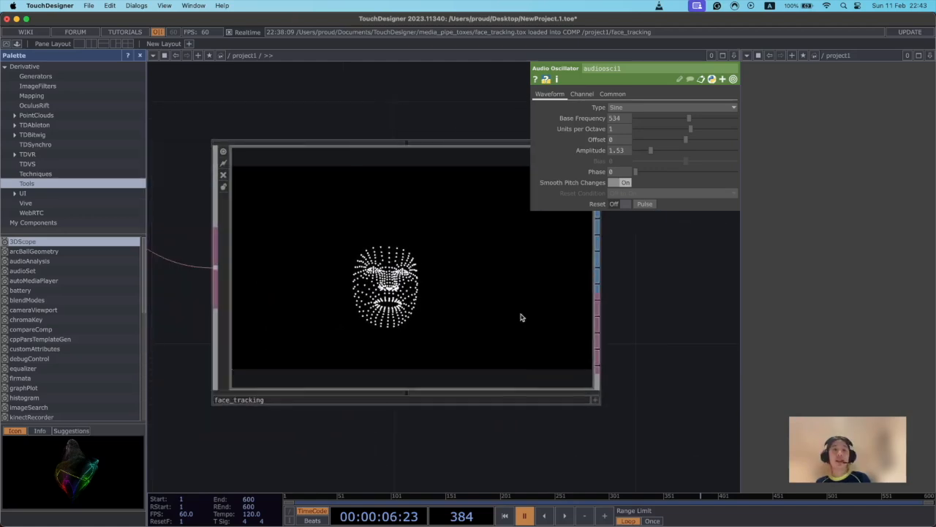
{"action": "left_click_drag", "start_coordinate": [602, 294], "coordinate": [470, 287]}
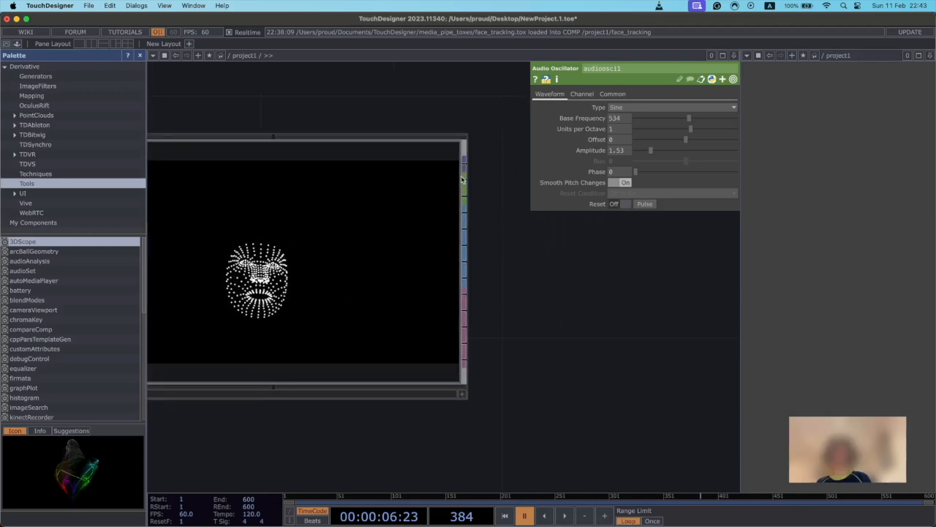
{"action": "left_click_drag", "start_coordinate": [465, 185], "coordinate": [402, 176]}
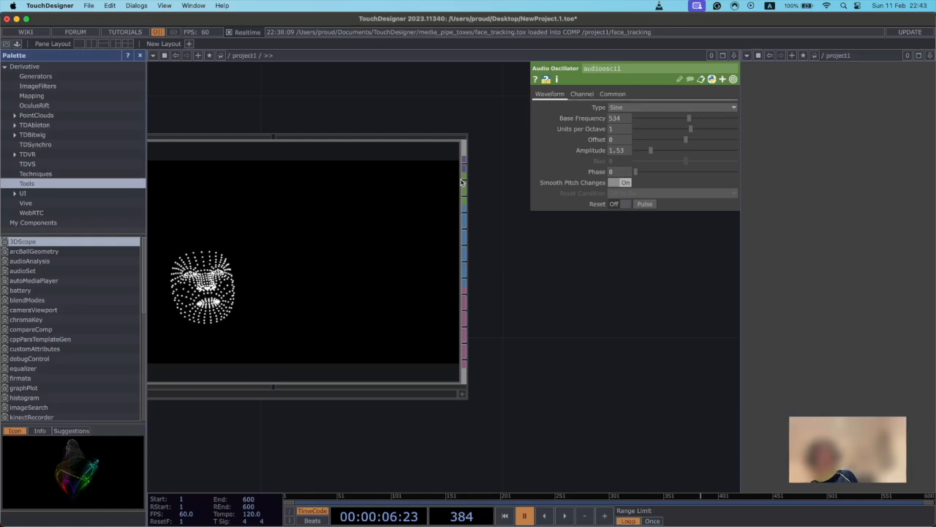
{"action": "left_click_drag", "start_coordinate": [491, 225], "coordinate": [452, 216]}
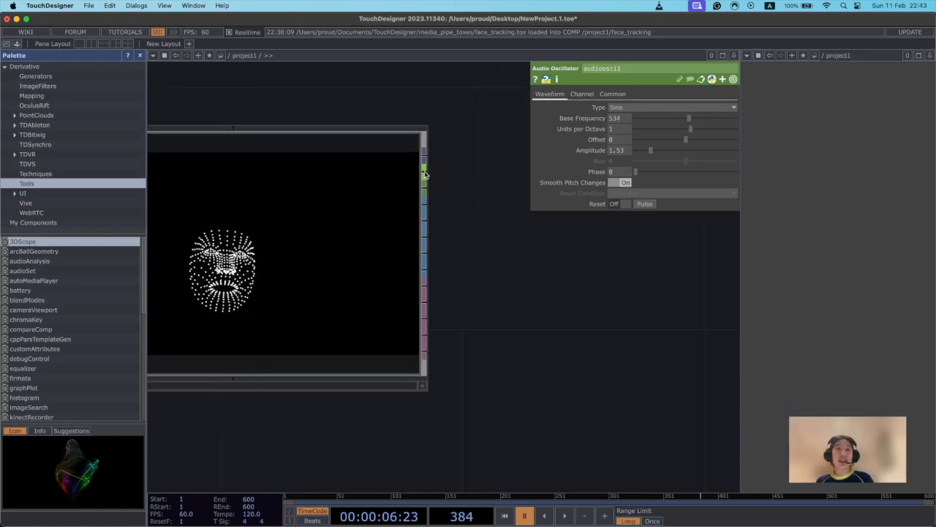
Add a Select CHOP fed by the blend_shapes output of the face_tracking component.
{"action": "left_click_drag", "start_coordinate": [424, 174], "coordinate": [534, 275]}
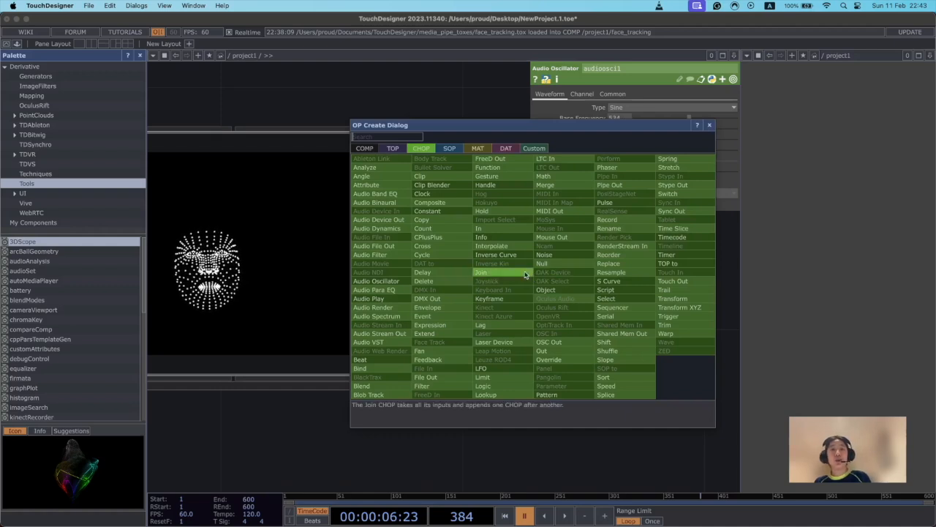
{"action": "type", "text": "sele"}
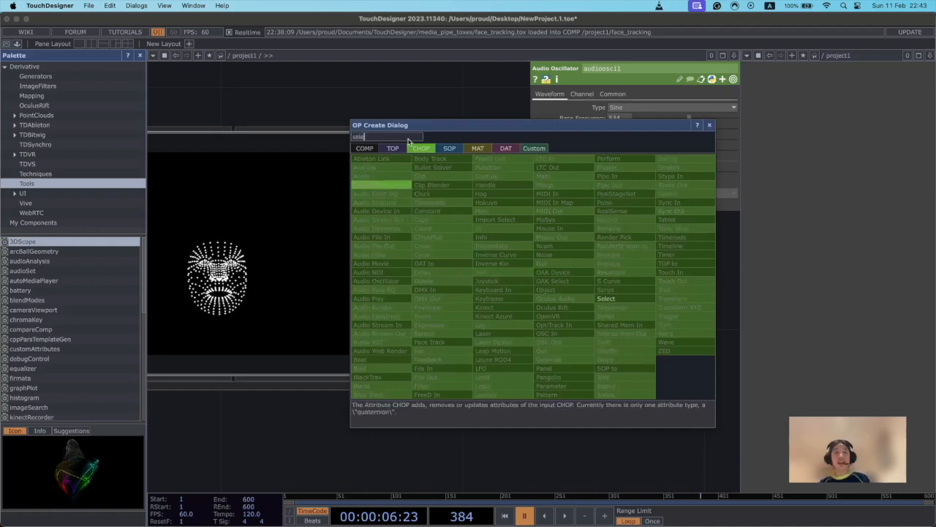
{"action": "left_click", "coordinate": [607, 300]}
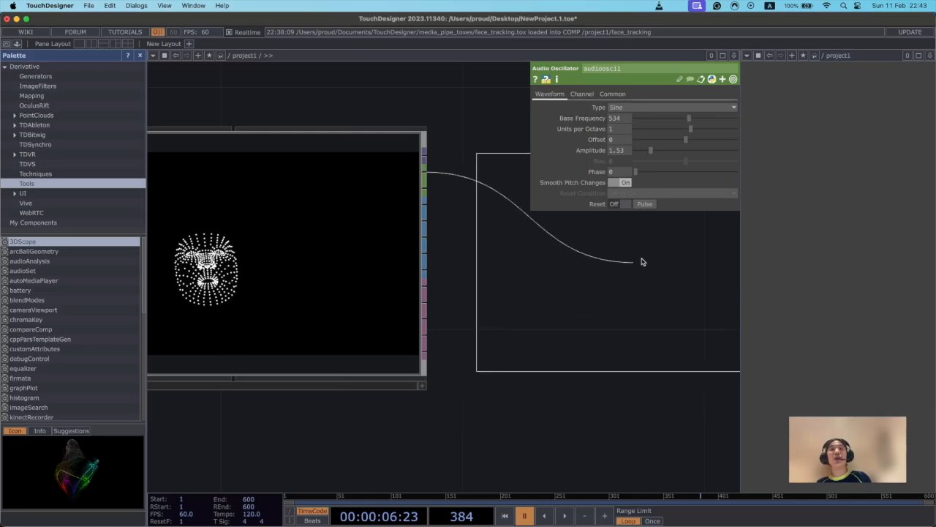
{"action": "left_click", "coordinate": [525, 277]}
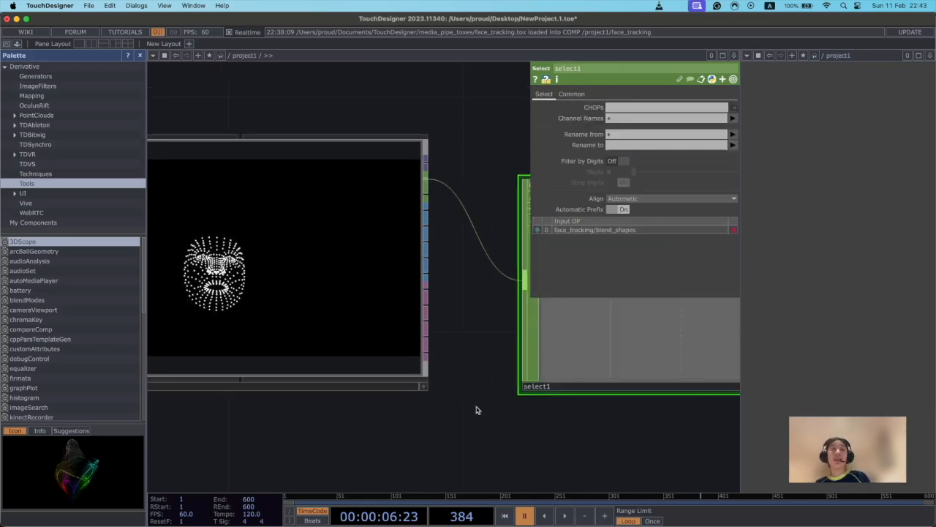
{"action": "scroll", "coordinate": [446, 431], "scroll_direction": "right", "scroll_amount": 4}
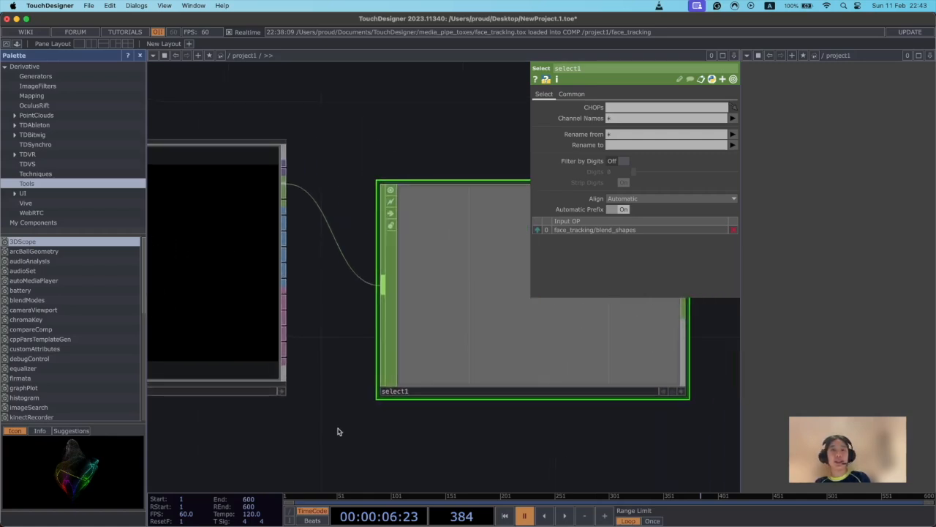
{"action": "scroll", "coordinate": [366, 292], "scroll_direction": "left", "scroll_amount": 2}
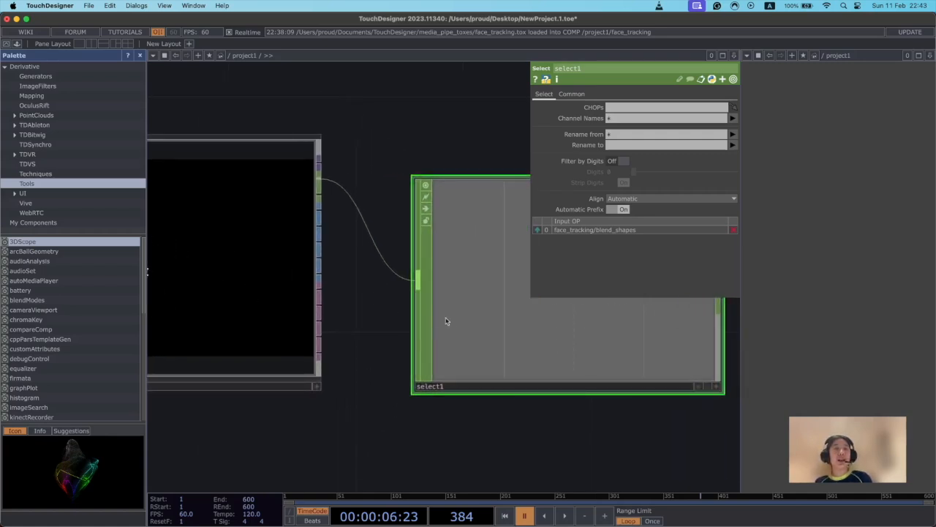
Try to wire the purple output of face_tracking into the Select CHOP's input.
{"action": "scroll", "coordinate": [388, 351], "scroll_direction": "left", "scroll_amount": 3}
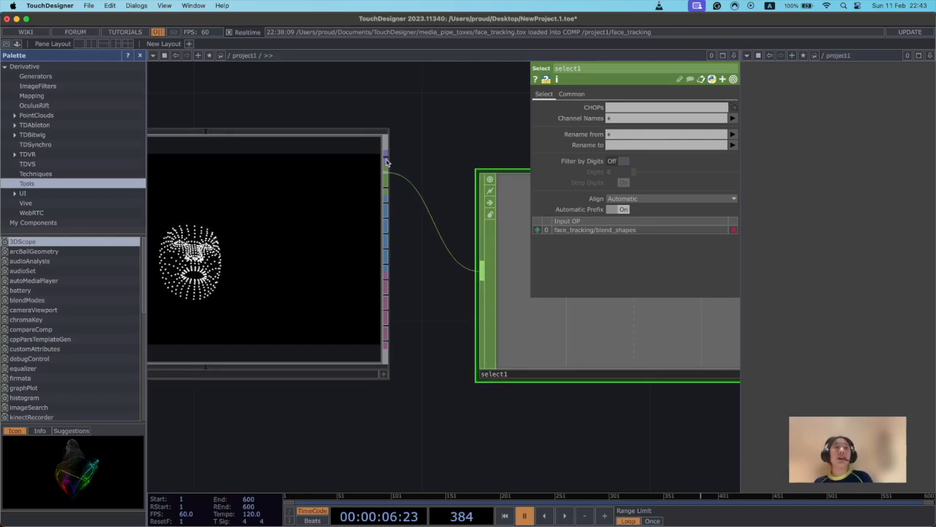
{"action": "left_click_drag", "start_coordinate": [386, 161], "coordinate": [480, 273]}
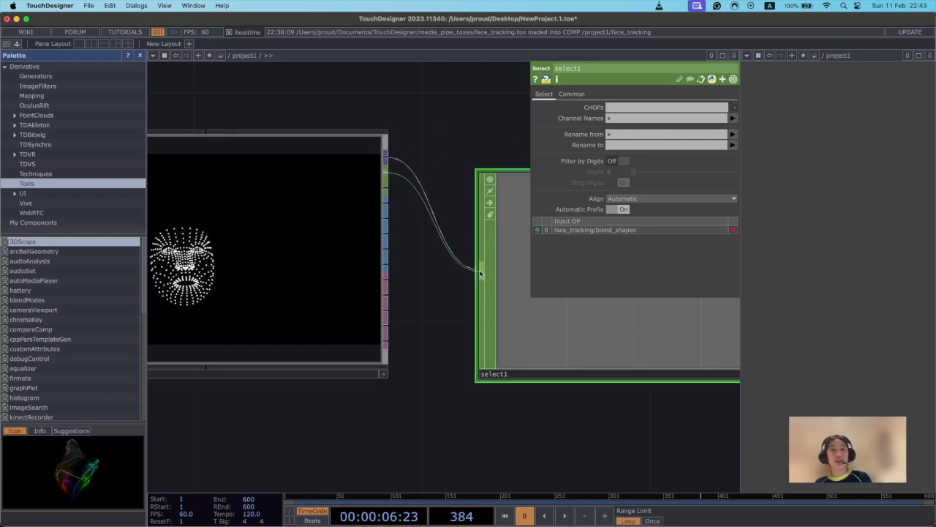
{"action": "left_click_drag", "start_coordinate": [387, 160], "coordinate": [483, 273]}
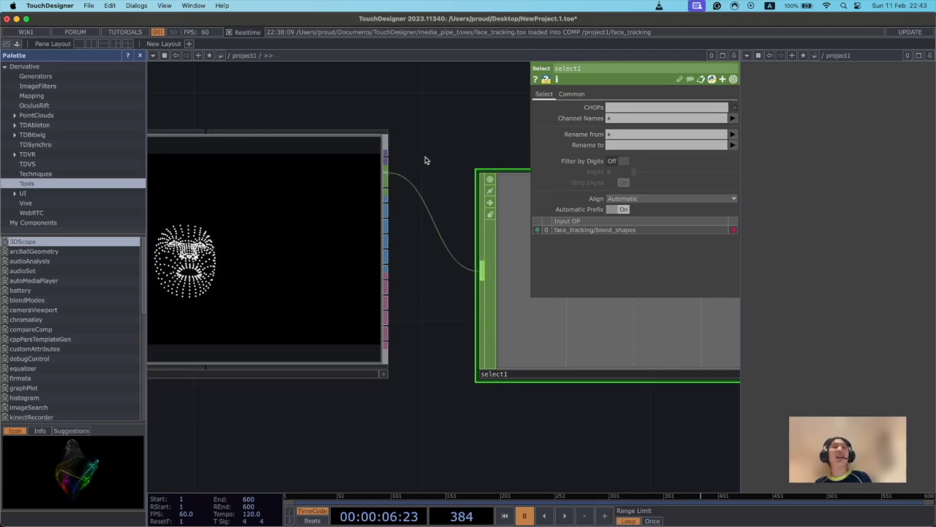
Review the link between the face_tracking landmark preview and the Select CHOP's blend shape data.
{"action": "left_click_drag", "start_coordinate": [458, 416], "coordinate": [600, 378]}
{"action": "scroll", "coordinate": [363, 406], "scroll_direction": "down", "scroll_amount": 2}
{"action": "scroll", "coordinate": [381, 399], "scroll_direction": "down", "scroll_amount": 2}
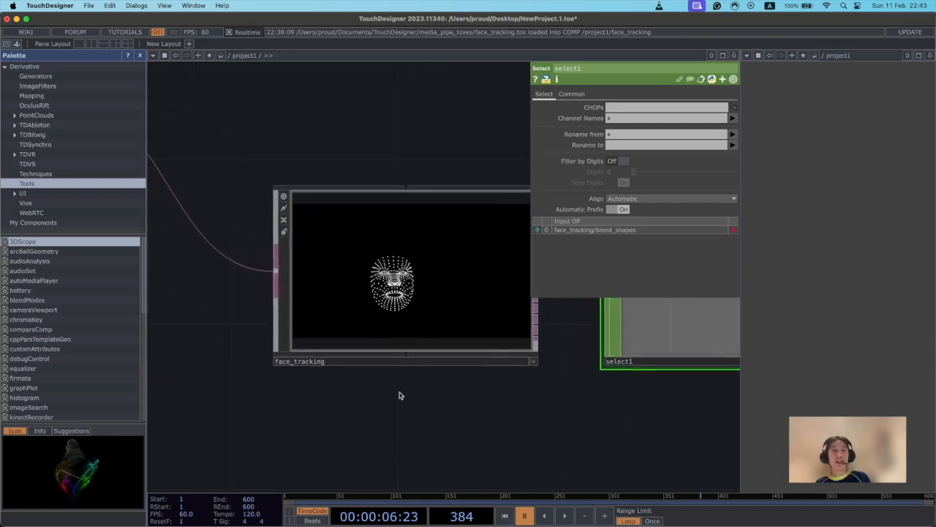
{"action": "left_click_drag", "start_coordinate": [458, 409], "coordinate": [399, 412]}
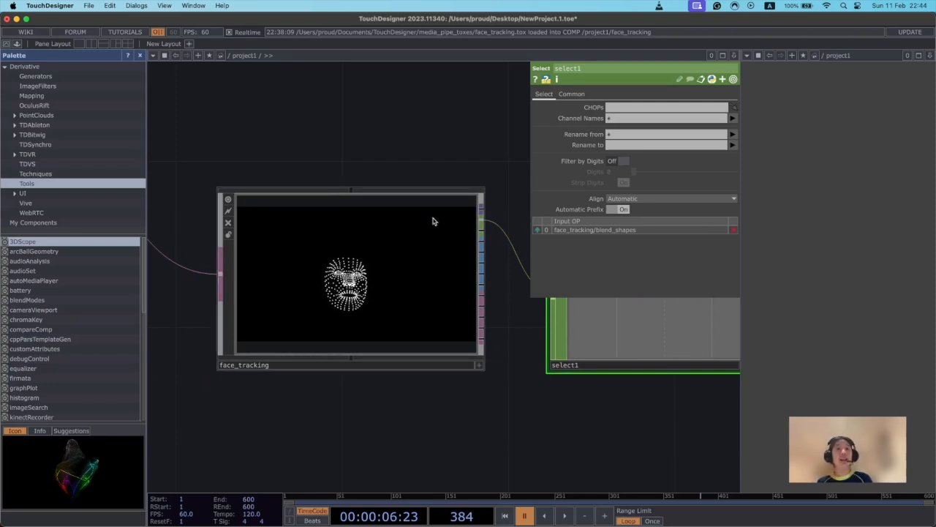
{"action": "left_click_drag", "start_coordinate": [501, 445], "coordinate": [395, 438]}
{"action": "left_click_drag", "start_coordinate": [314, 412], "coordinate": [374, 419]}
{"action": "left_click_drag", "start_coordinate": [328, 439], "coordinate": [391, 444]}
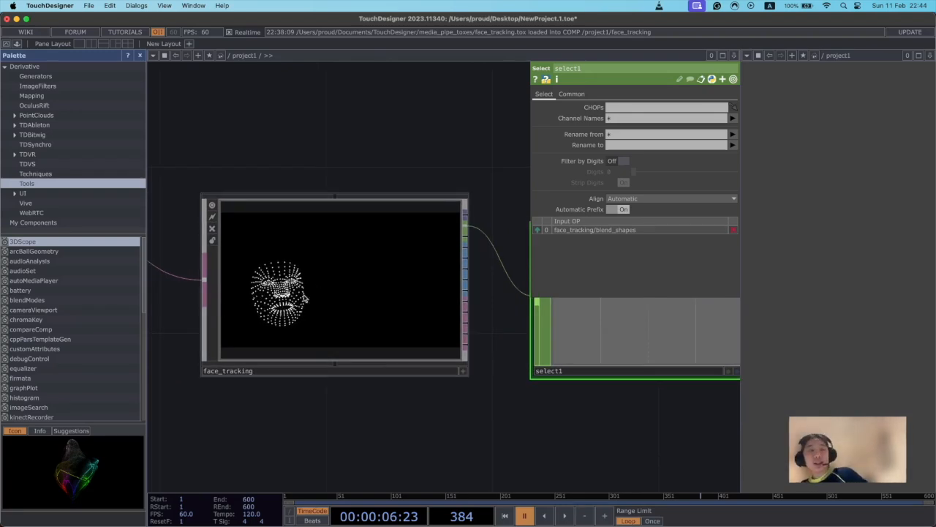
{"action": "left_click_drag", "start_coordinate": [436, 405], "coordinate": [354, 406]}
{"action": "left_click_drag", "start_coordinate": [533, 432], "coordinate": [411, 447]}
{"action": "scroll", "coordinate": [495, 313], "scroll_direction": "up", "scroll_amount": 5}
{"action": "scroll", "coordinate": [483, 280], "scroll_direction": "up", "scroll_amount": 2}
{"action": "left_click_drag", "start_coordinate": [630, 375], "coordinate": [624, 352]}
{"action": "left_click_drag", "start_coordinate": [356, 359], "coordinate": [578, 361]}
Move the Select CHOP closer to the face_tracking component.
{"action": "scroll", "coordinate": [338, 391], "scroll_direction": "down", "scroll_amount": 5}
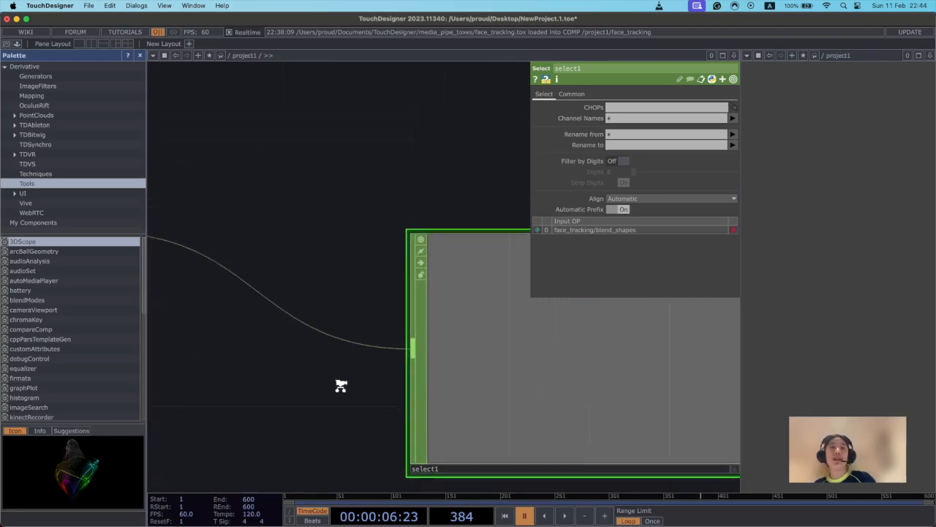
{"action": "scroll", "coordinate": [350, 406], "scroll_direction": "down", "scroll_amount": 2}
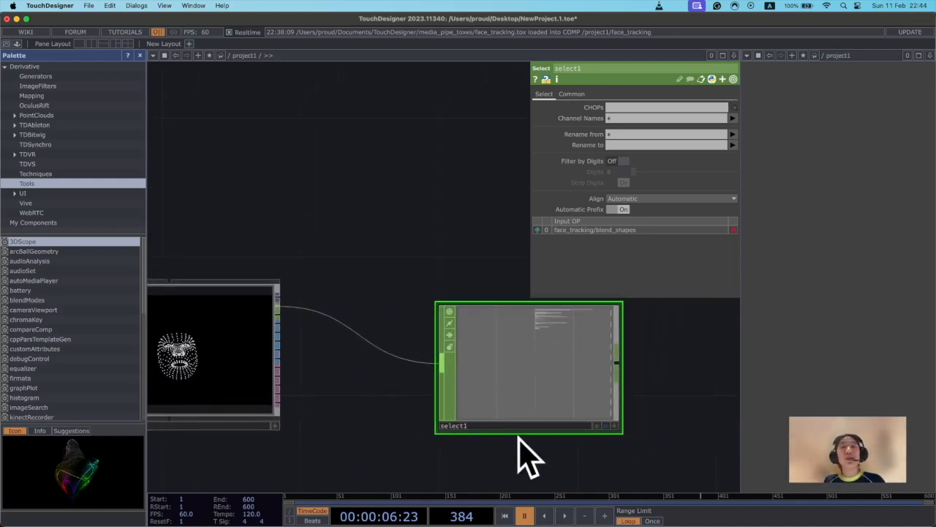
{"action": "left_click_drag", "start_coordinate": [485, 359], "coordinate": [452, 359]}
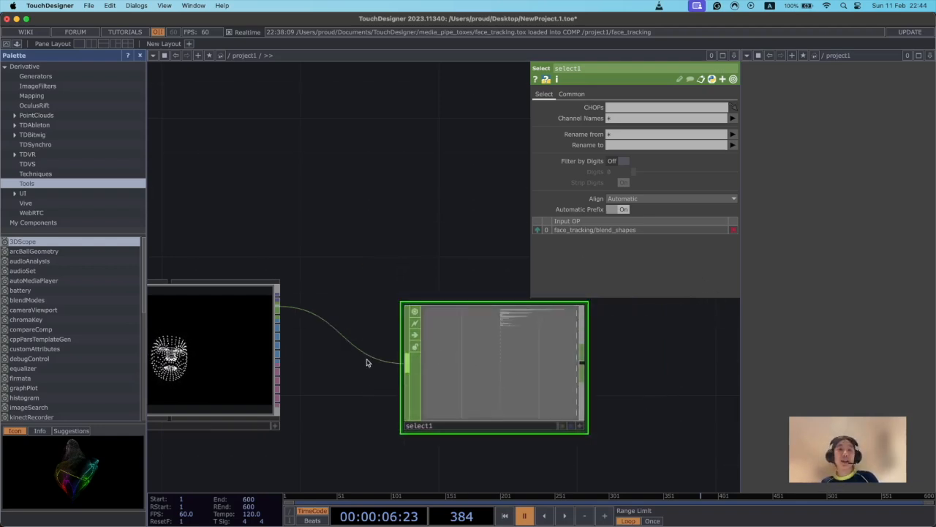
{"action": "left_click_drag", "start_coordinate": [568, 409], "coordinate": [534, 408]}
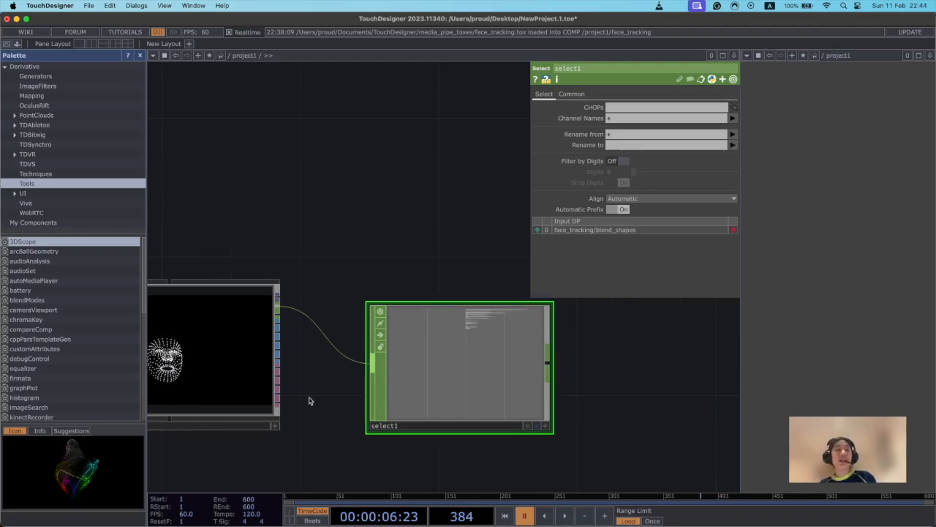
Set the Select CHOP's channel names to f1:jawLeft.
{"action": "scroll", "coordinate": [404, 408], "scroll_direction": "up", "scroll_amount": 5}
{"action": "scroll", "coordinate": [390, 431], "scroll_direction": "up", "scroll_amount": 3}
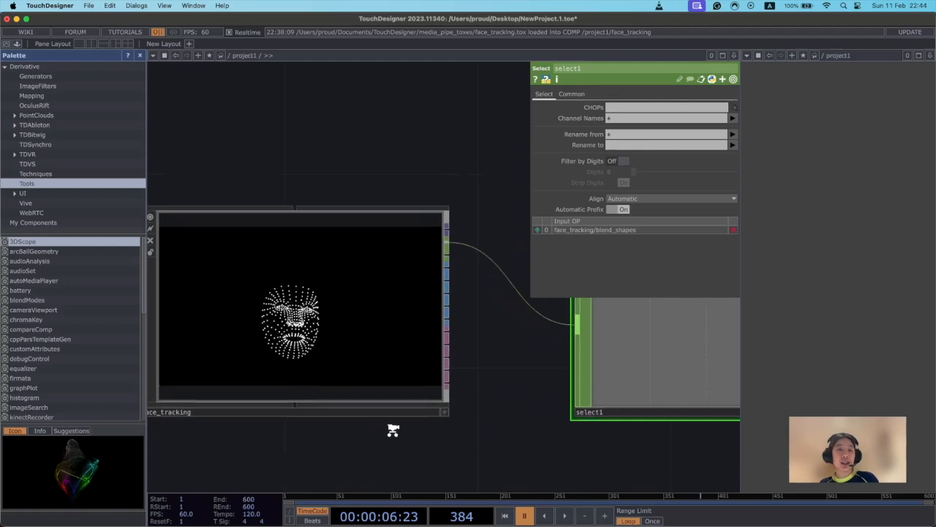
{"action": "left_click_drag", "start_coordinate": [550, 368], "coordinate": [439, 358]}
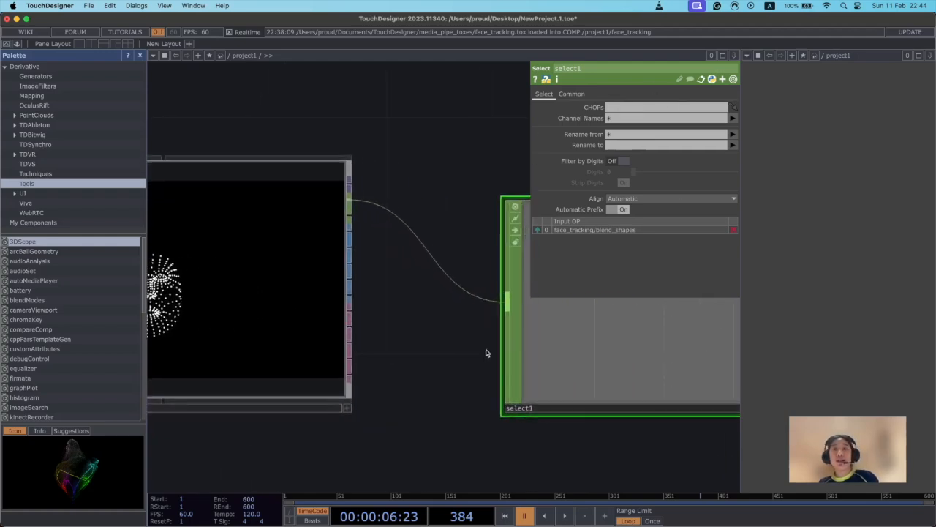
{"action": "left_click", "coordinate": [732, 118]}
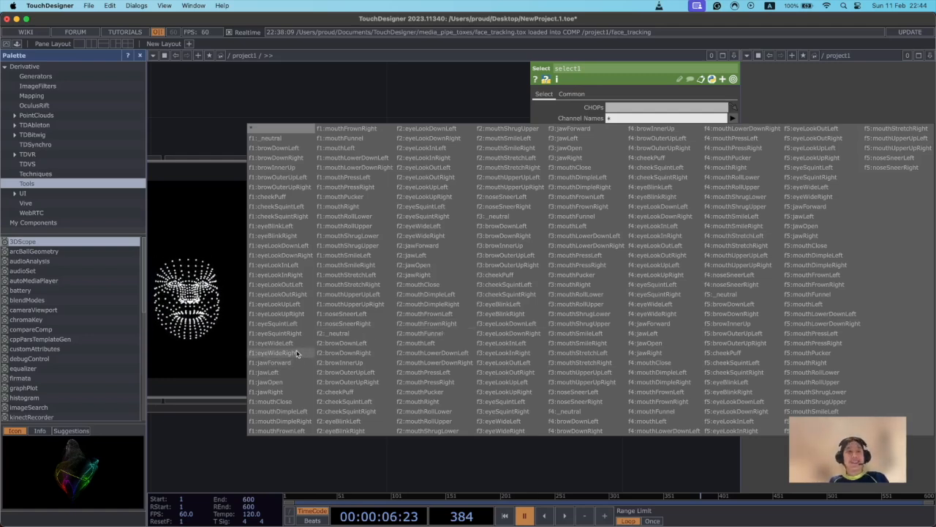
{"action": "left_click", "coordinate": [280, 373]}
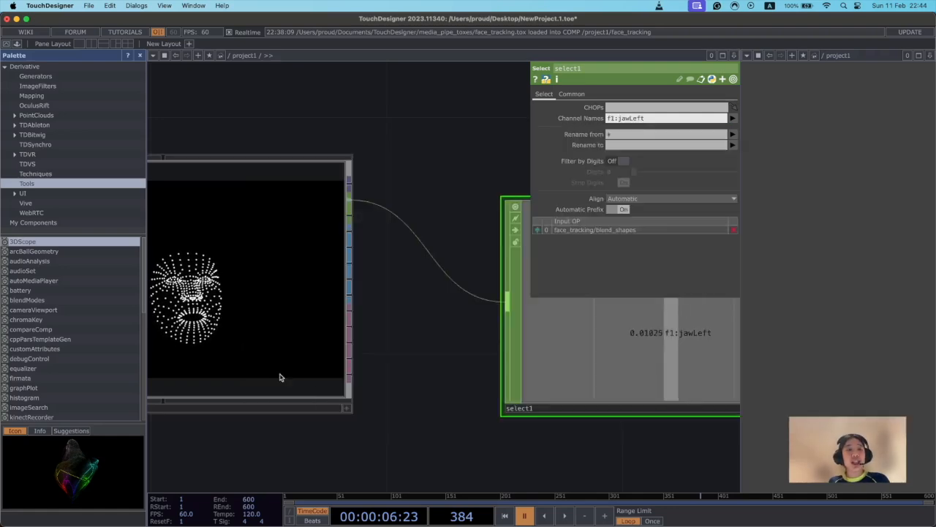
Add the f1:jawOpen channel to the Select CHOP's channel names alongside f1:jawLeft.
{"action": "left_click", "coordinate": [732, 118]}
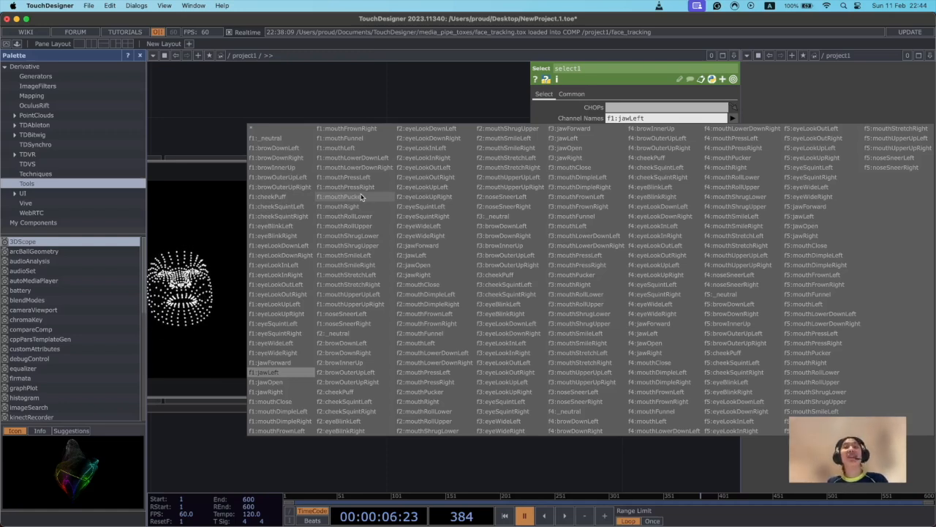
{"action": "left_click", "coordinate": [291, 382]}
{"action": "left_click_drag", "start_coordinate": [661, 460], "coordinate": [570, 450]}
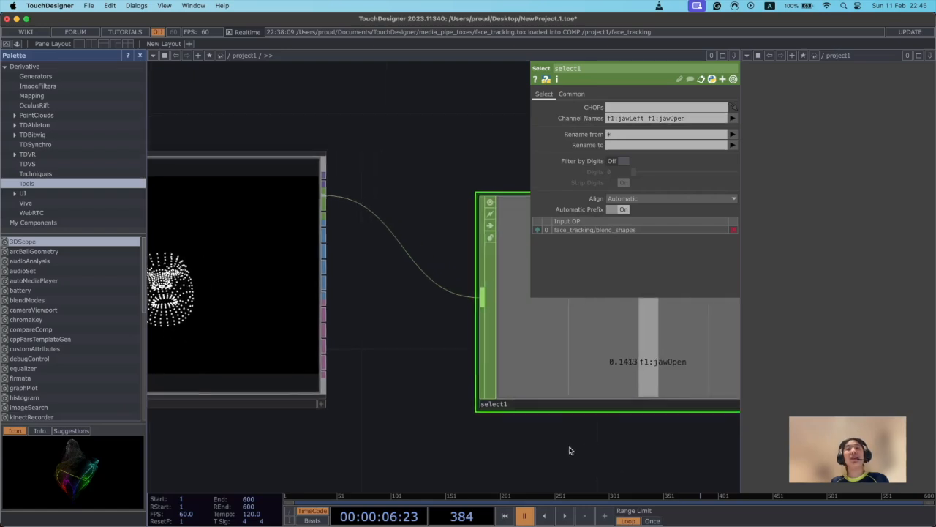
Rename the f1:jawOpen channel to jawOpen in the Select CHOP.
{"action": "scroll", "coordinate": [570, 450], "scroll_direction": "down", "scroll_amount": 5}
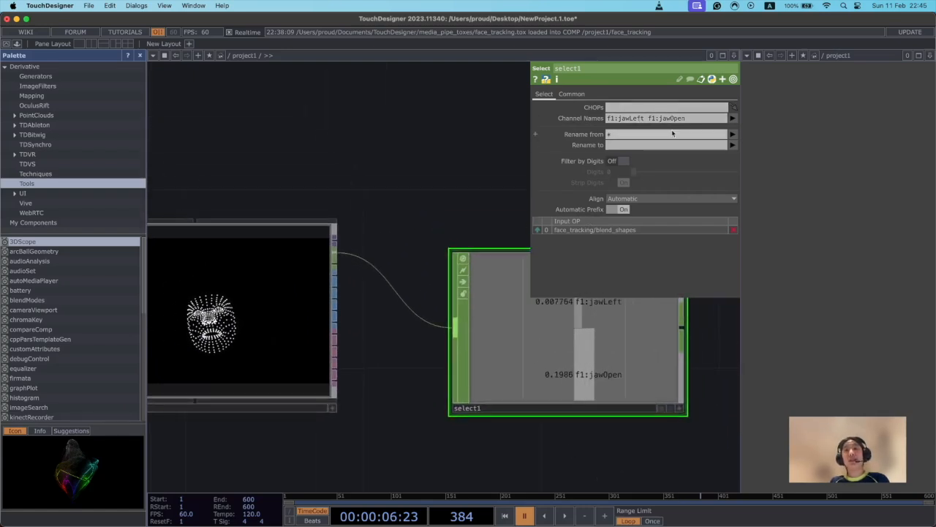
{"action": "left_click", "coordinate": [732, 135]}
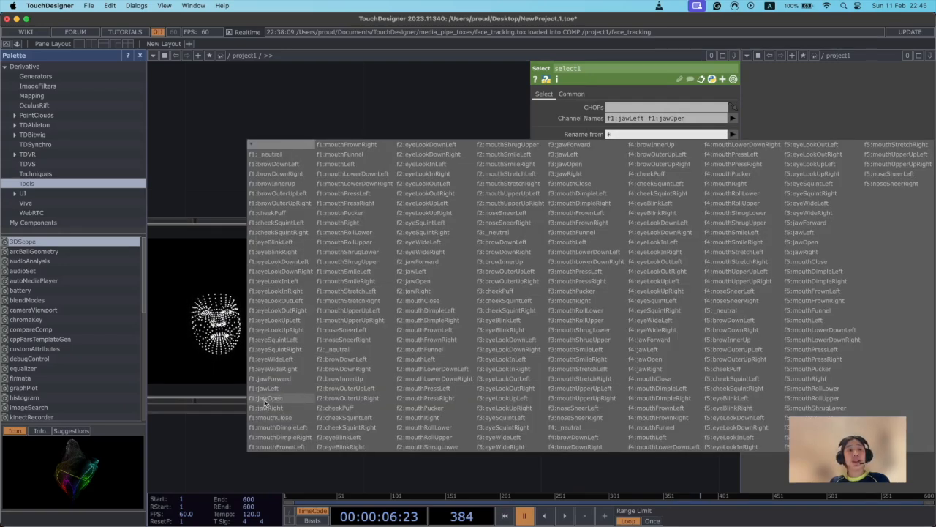
{"action": "left_click", "coordinate": [266, 398]}
{"action": "left_click", "coordinate": [659, 145]}
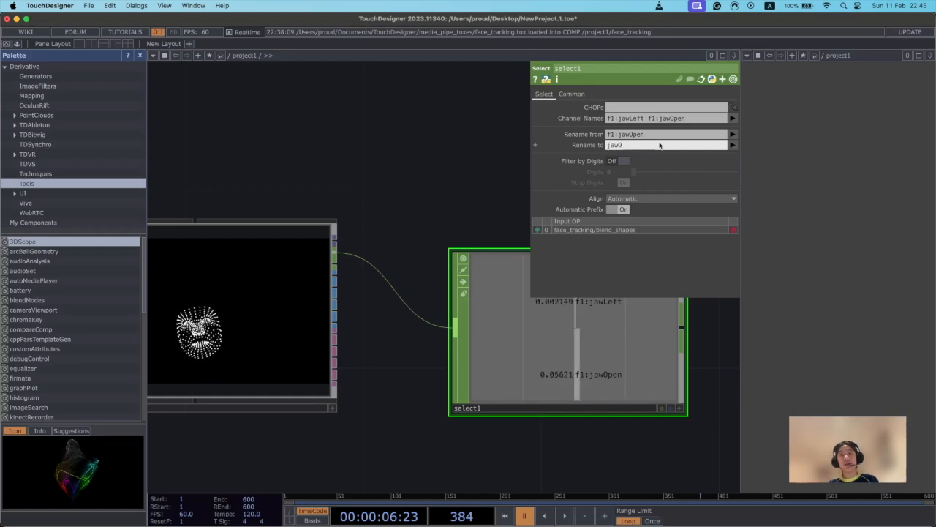
{"action": "key", "text": "Return"}
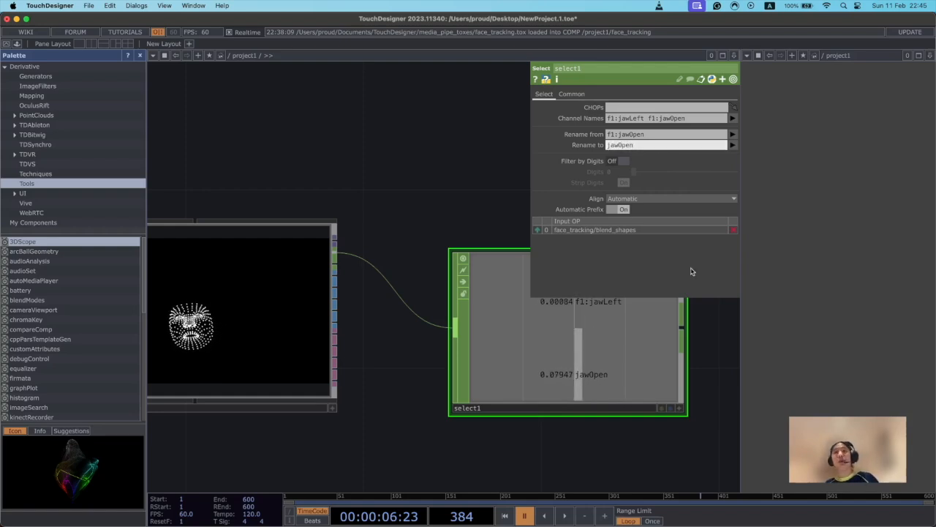
{"action": "scroll", "coordinate": [725, 344], "scroll_direction": "down", "scroll_amount": 2}
{"action": "scroll", "coordinate": [495, 387], "scroll_direction": "down", "scroll_amount": 3}
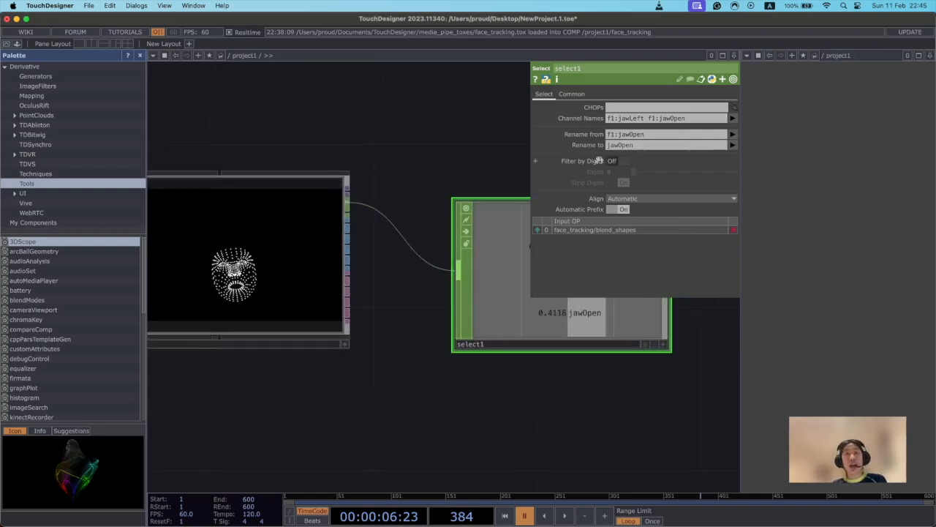
Arrange the Audio Oscillator below the face_tracking component and place the Audio Device Out farther along to its right.
{"action": "scroll", "coordinate": [351, 399], "scroll_direction": "up", "scroll_amount": 2}
{"action": "scroll", "coordinate": [338, 444], "scroll_direction": "down", "scroll_amount": 4}
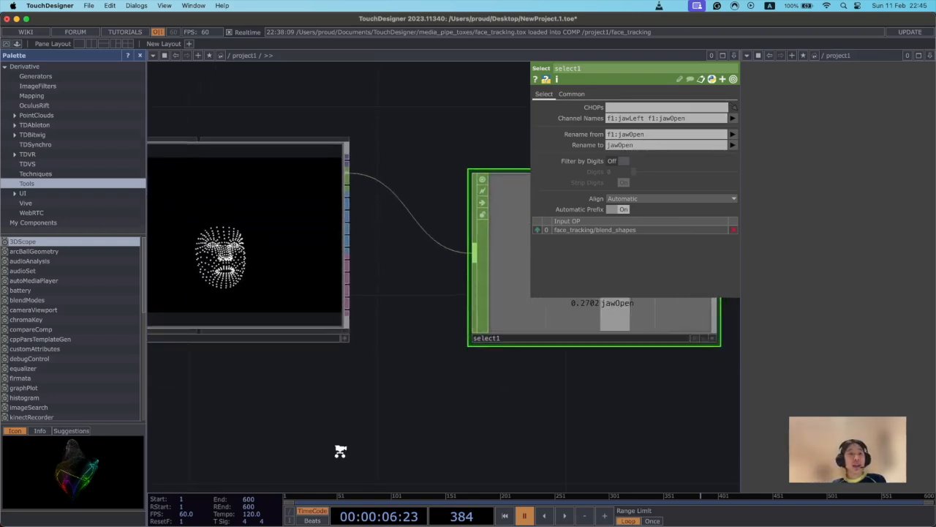
{"action": "left_click_drag", "start_coordinate": [396, 357], "coordinate": [409, 297]}
{"action": "scroll", "coordinate": [395, 402], "scroll_direction": "down", "scroll_amount": 3}
{"action": "left_click_drag", "start_coordinate": [399, 385], "coordinate": [457, 266]}
{"action": "scroll", "coordinate": [430, 384], "scroll_direction": "down", "scroll_amount": 3}
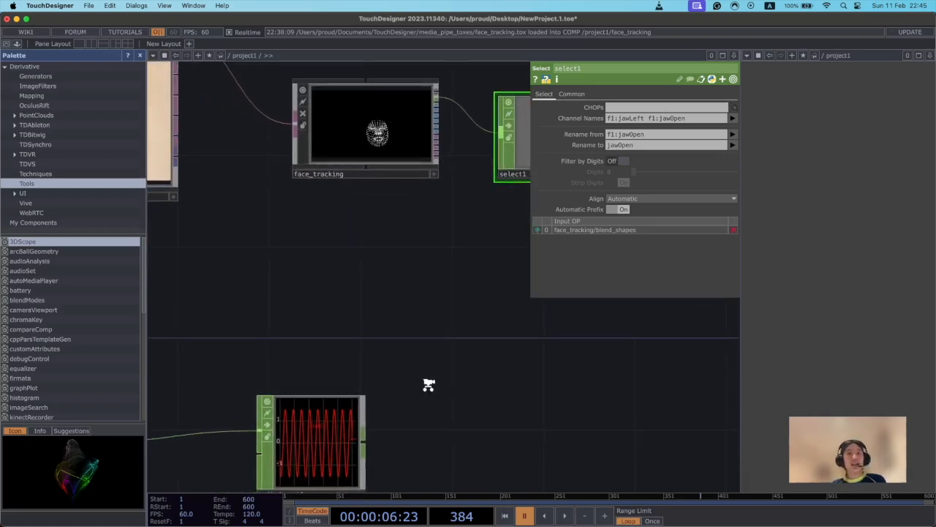
{"action": "left_click_drag", "start_coordinate": [430, 383], "coordinate": [521, 343]}
{"action": "left_click_drag", "start_coordinate": [161, 293], "coordinate": [249, 314]}
{"action": "right_click_drag", "start_coordinate": [235, 311], "coordinate": [714, 444]}
{"action": "left_click_drag", "start_coordinate": [701, 413], "coordinate": [477, 389]}
{"action": "left_click_drag", "start_coordinate": [313, 379], "coordinate": [625, 335]}
{"action": "left_click_drag", "start_coordinate": [582, 427], "coordinate": [513, 433]}
{"action": "scroll", "coordinate": [514, 433], "scroll_direction": "down", "scroll_amount": 1}
{"action": "left_click_drag", "start_coordinate": [597, 336], "coordinate": [694, 272]}
{"action": "left_click_drag", "start_coordinate": [439, 408], "coordinate": [507, 410]}
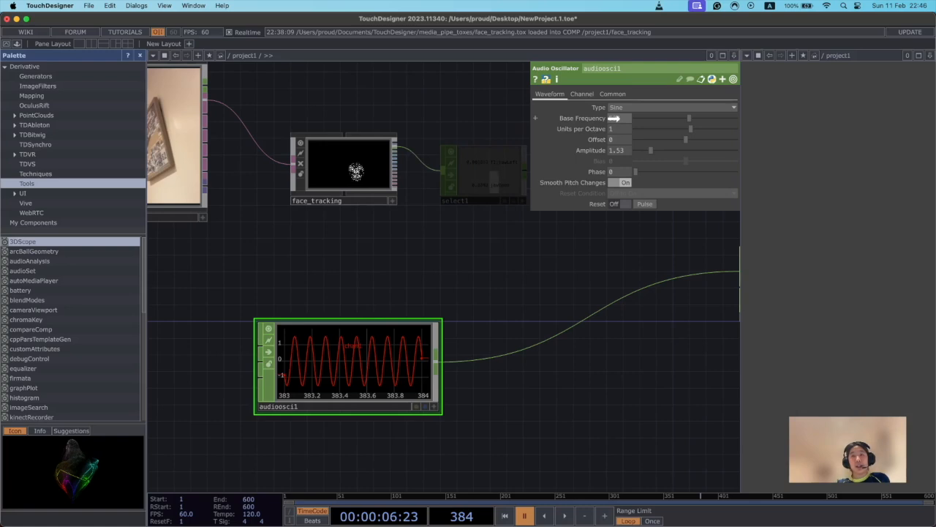
Drive the Audio Oscillator's Base Frequency with the expression op('select1')['jawOpen'].
{"action": "left_click_drag", "start_coordinate": [614, 118], "coordinate": [621, 119]}
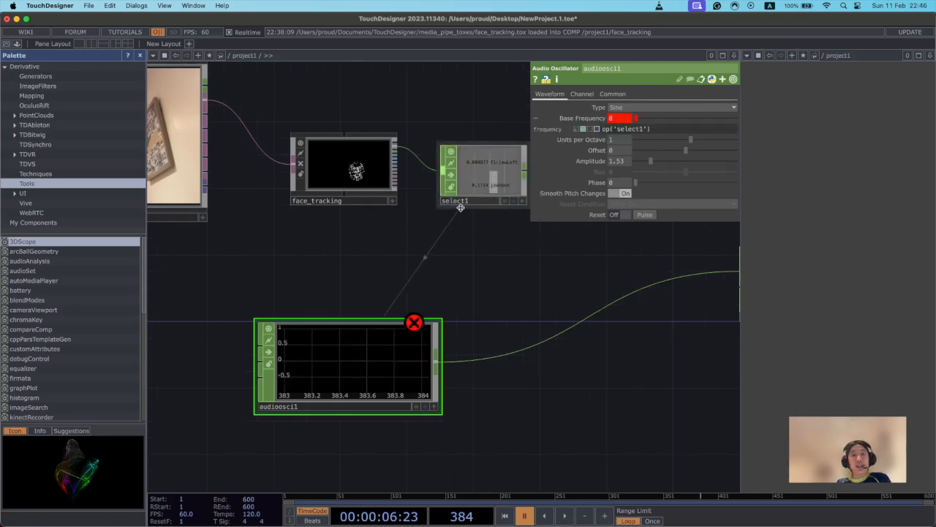
{"action": "left_click_drag", "start_coordinate": [666, 313], "coordinate": [610, 336]}
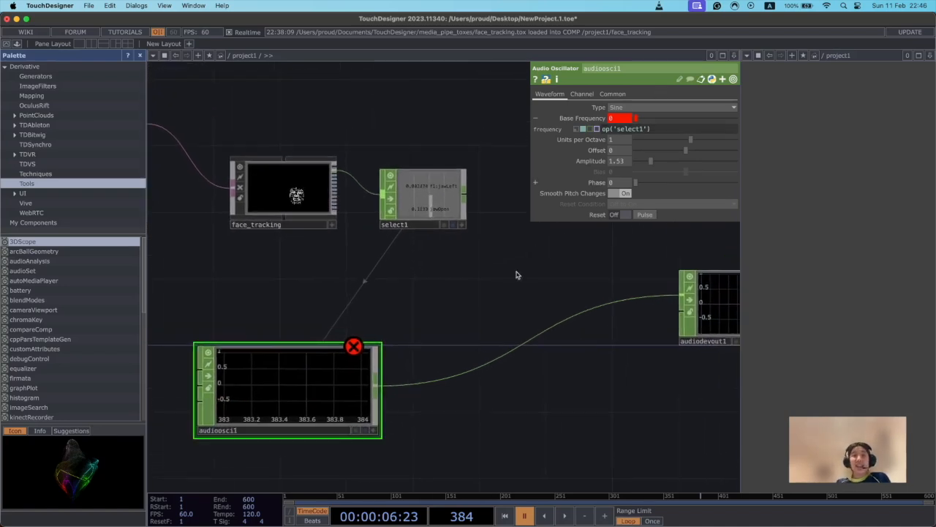
{"action": "left_click", "coordinate": [354, 345]}
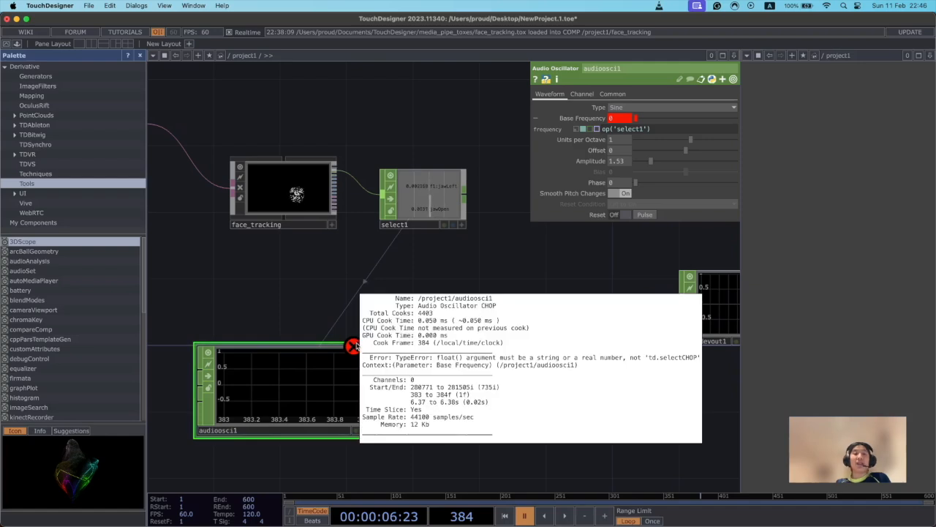
{"action": "left_click", "coordinate": [352, 352]}
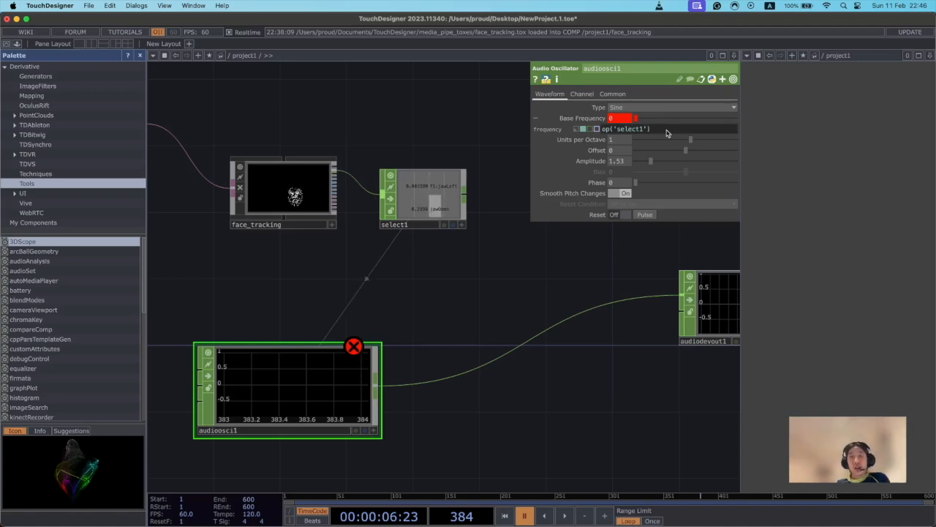
{"action": "type", "text": "]"}
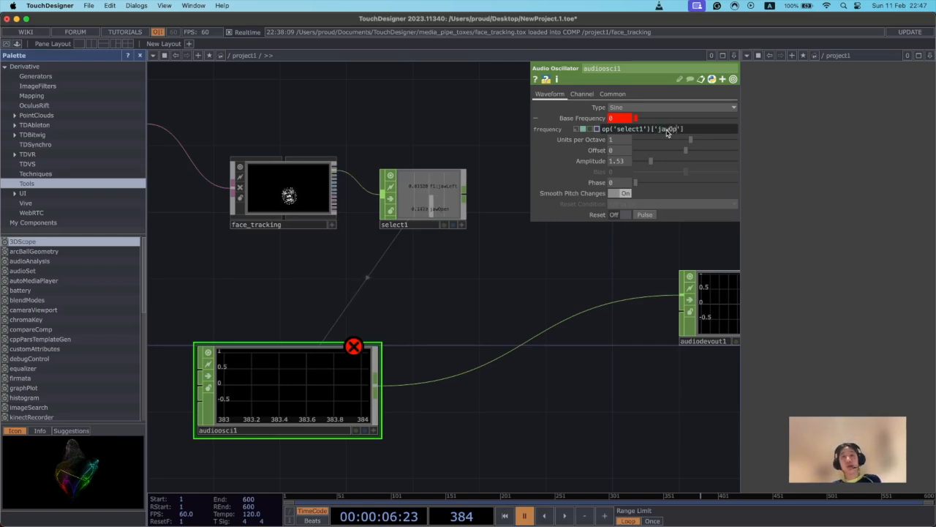
{"action": "key", "text": "Return"}
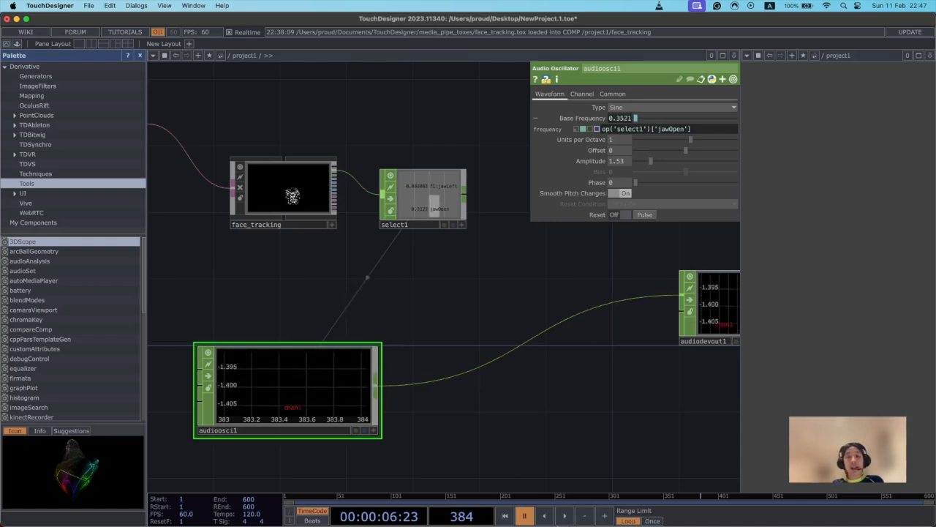
Multiply the jawOpen expression in the oscillator's Base Frequency by 1000 while the timeline plays, and pause playback.
{"action": "left_click", "coordinate": [565, 515]}
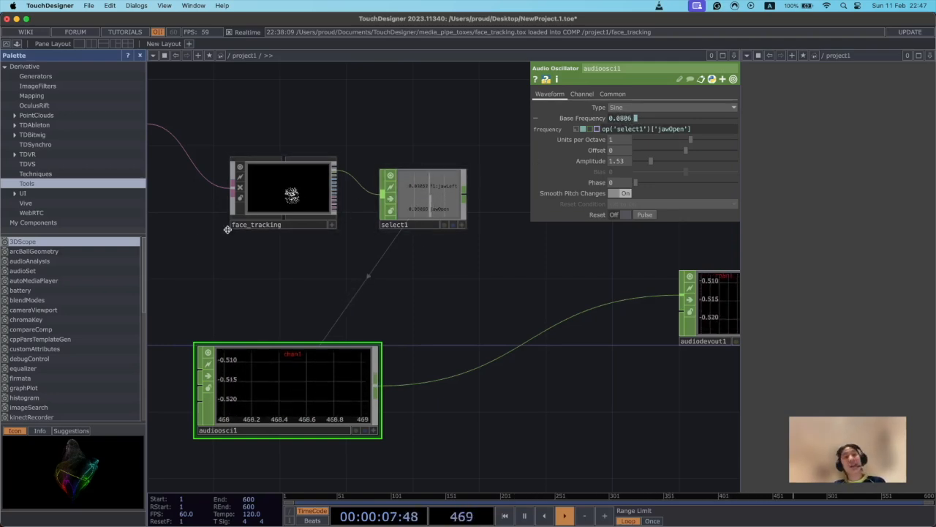
{"action": "mouse_move", "coordinate": [266, 182]}
{"action": "left_mouse_down"}
{"action": "mouse_move", "coordinate": [266, 215]}
{"action": "mouse_move", "coordinate": [243, 195]}
{"action": "mouse_move", "coordinate": [248, 178]}
{"action": "left_mouse_up"}
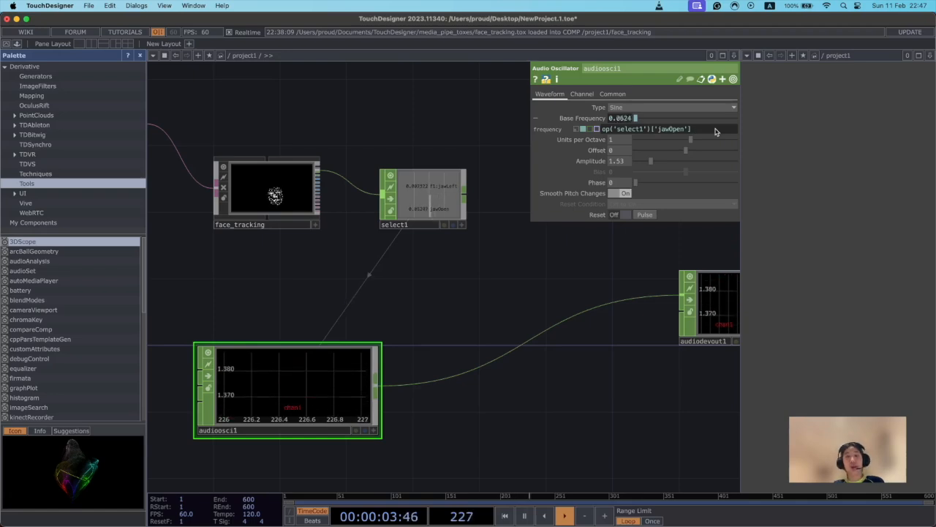
{"action": "type", "text": "* "}
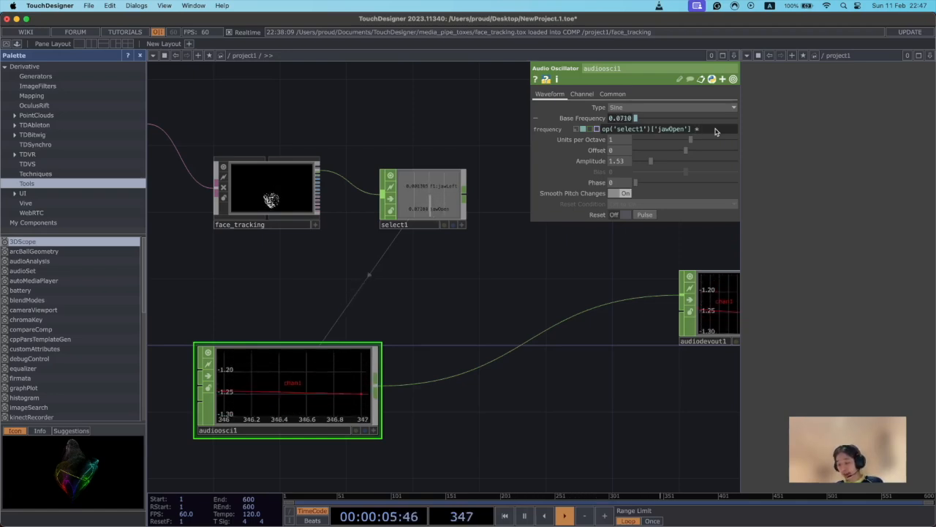
{"action": "type", "text": "1"}
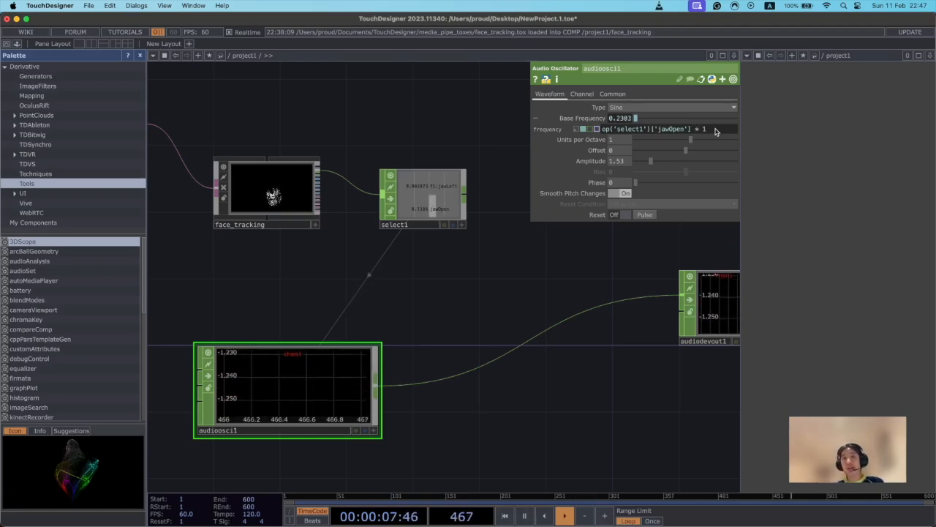
{"action": "type", "text": "00"}
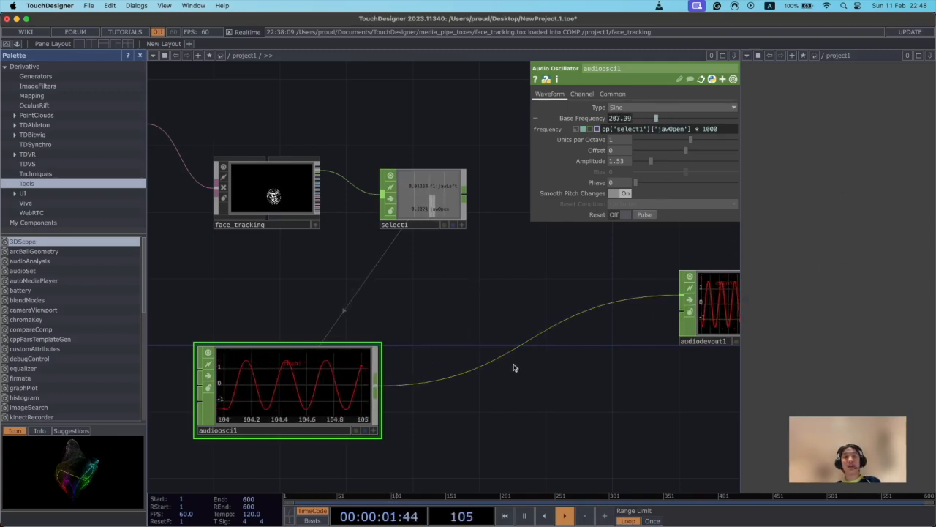
{"action": "left_click", "coordinate": [524, 515]}
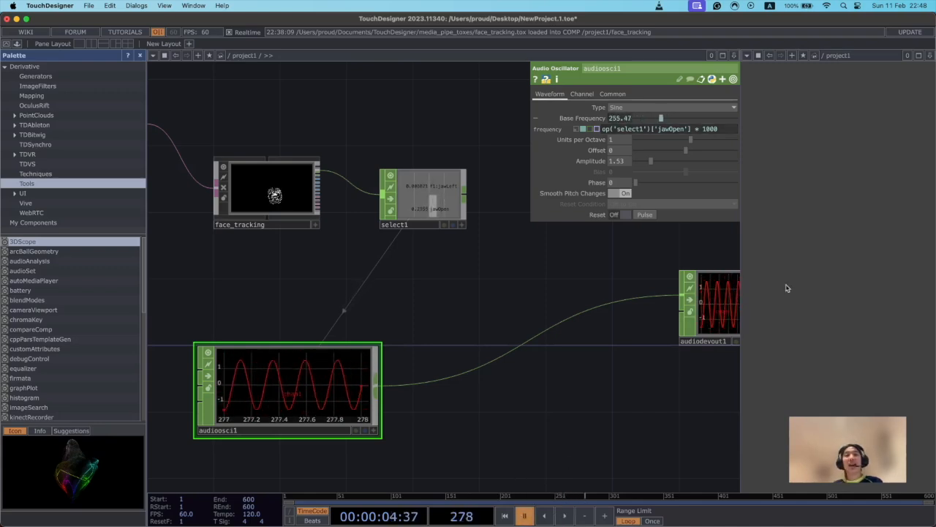
Play the timeline briefly to test the jaw-controlled oscillator, and pause it.
{"action": "scroll", "coordinate": [496, 343], "scroll_direction": "up", "scroll_amount": 2}
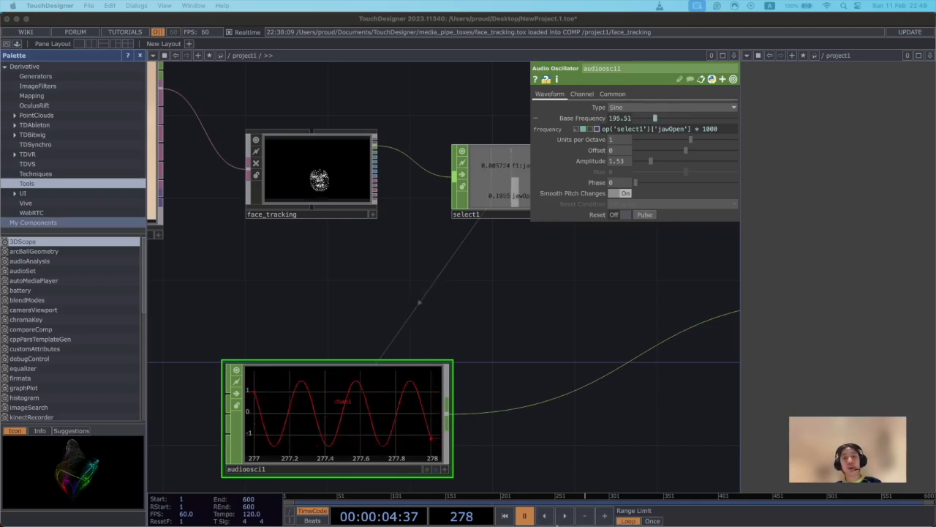
{"action": "left_click", "coordinate": [561, 519]}
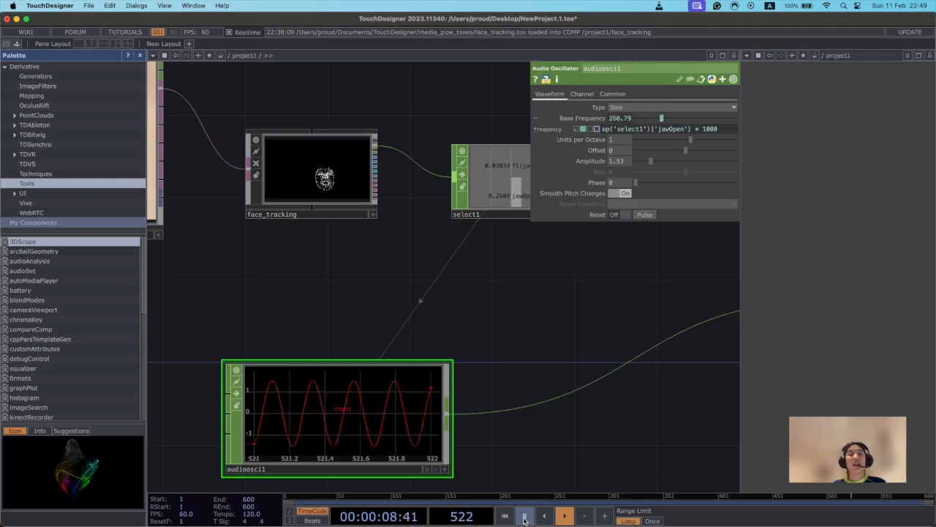
{"action": "left_click", "coordinate": [524, 516]}
Duplicate the Audio Oscillator below the original and set the copy's waveform type to Square.
{"action": "left_click_drag", "start_coordinate": [535, 365], "coordinate": [464, 272]}
{"action": "scroll", "coordinate": [546, 379], "scroll_direction": "down", "scroll_amount": 1}
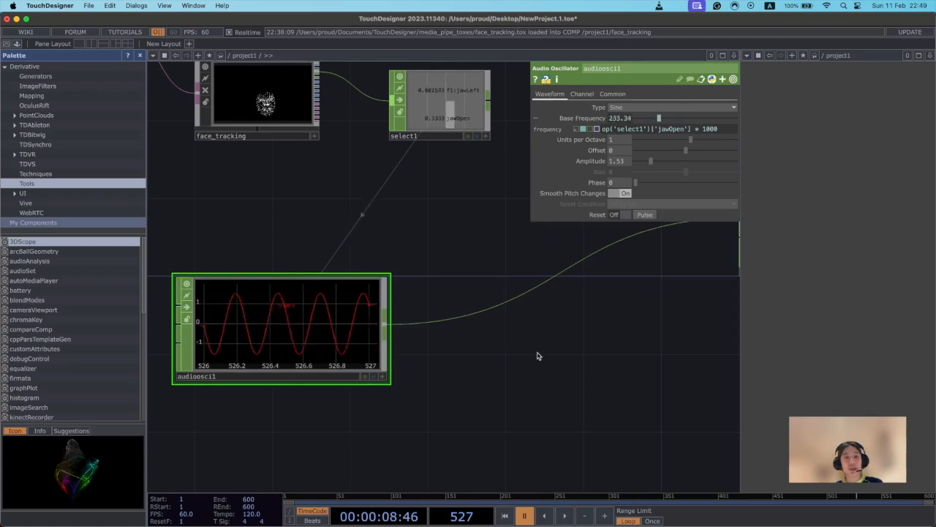
{"action": "key", "text": "ctrl+c"}
{"action": "key", "text": "ctrl+v"}
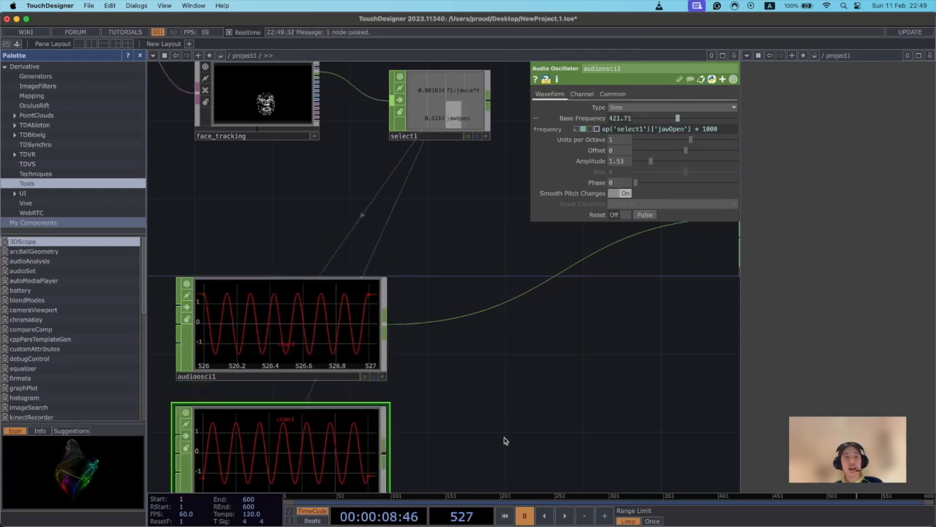
{"action": "scroll", "coordinate": [278, 431], "scroll_direction": "down", "scroll_amount": 1}
{"action": "scroll", "coordinate": [414, 389], "scroll_direction": "right", "scroll_amount": 5}
{"action": "scroll", "coordinate": [414, 388], "scroll_direction": "down", "scroll_amount": 2}
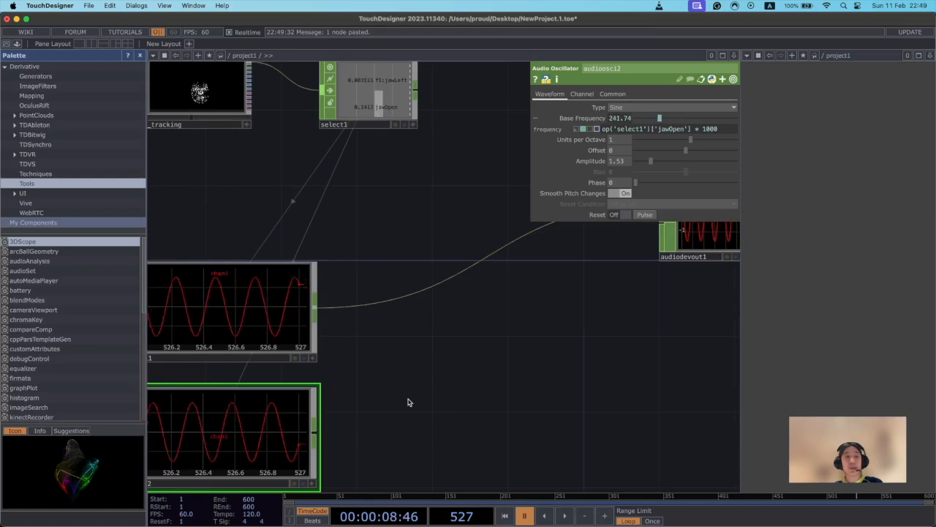
{"action": "scroll", "coordinate": [614, 256], "scroll_direction": "left", "scroll_amount": 2}
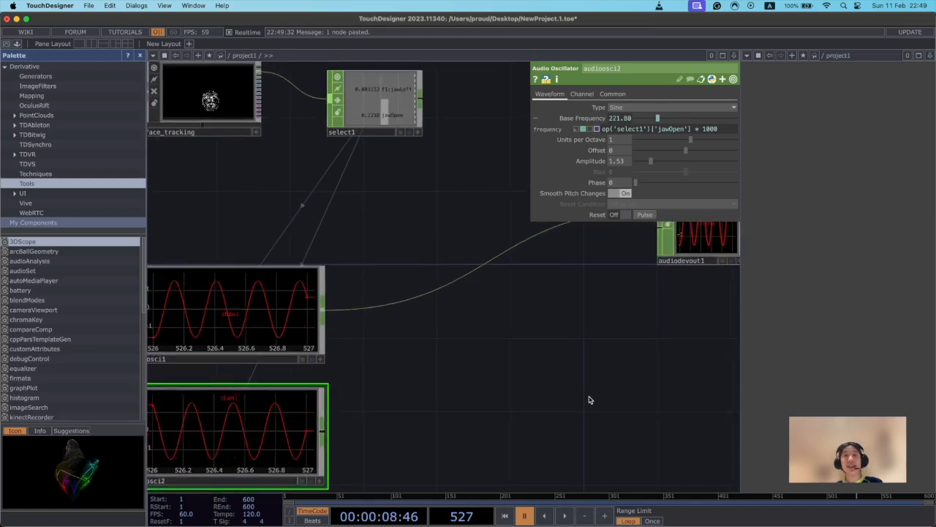
{"action": "left_click", "coordinate": [641, 109]}
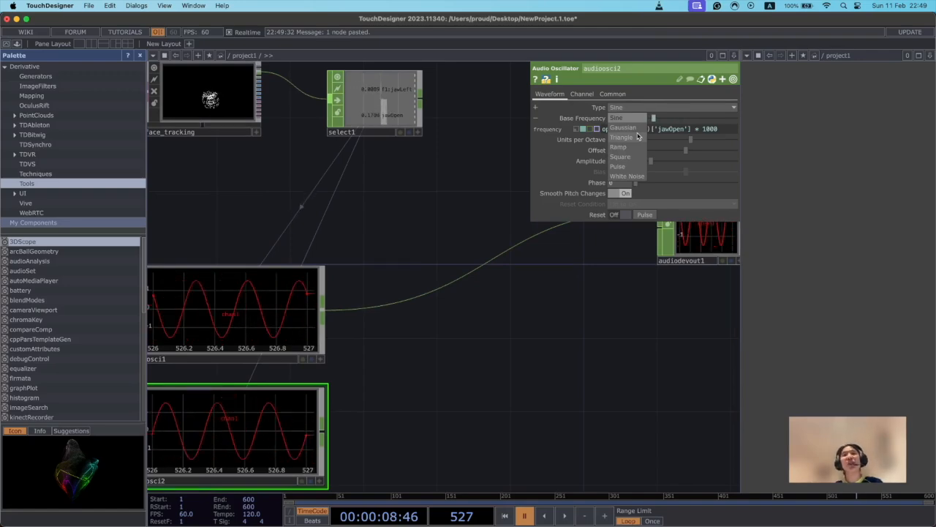
{"action": "left_click", "coordinate": [631, 159]}
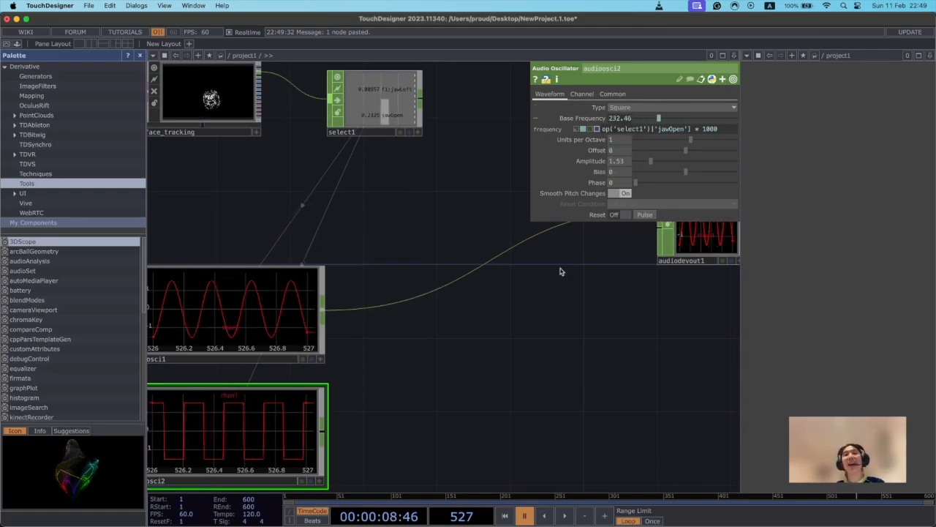
Add the f1:eyeBlinkLeft channel to the Select CHOP's channel names.
{"action": "scroll", "coordinate": [547, 311], "scroll_direction": "left", "scroll_amount": 2}
{"action": "scroll", "coordinate": [547, 311], "scroll_direction": "down", "scroll_amount": 2}
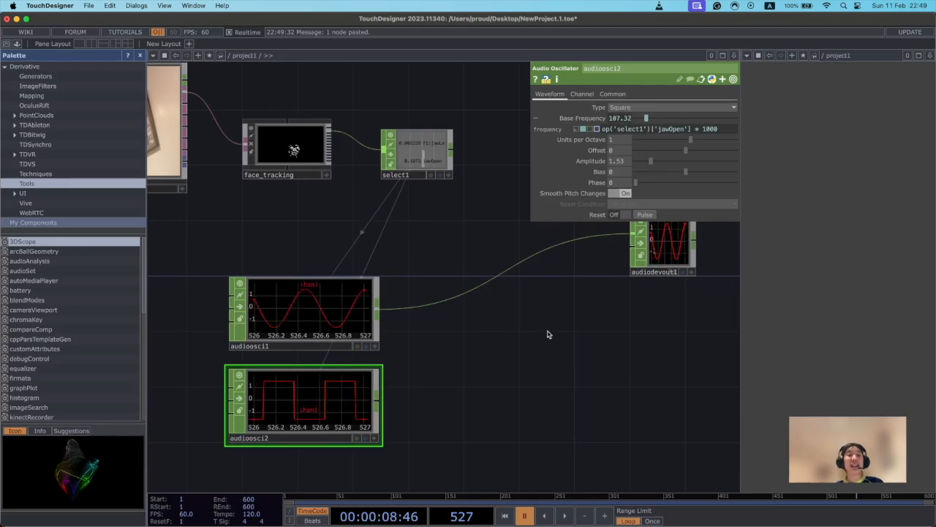
{"action": "scroll", "coordinate": [449, 379], "scroll_direction": "up", "scroll_amount": 3}
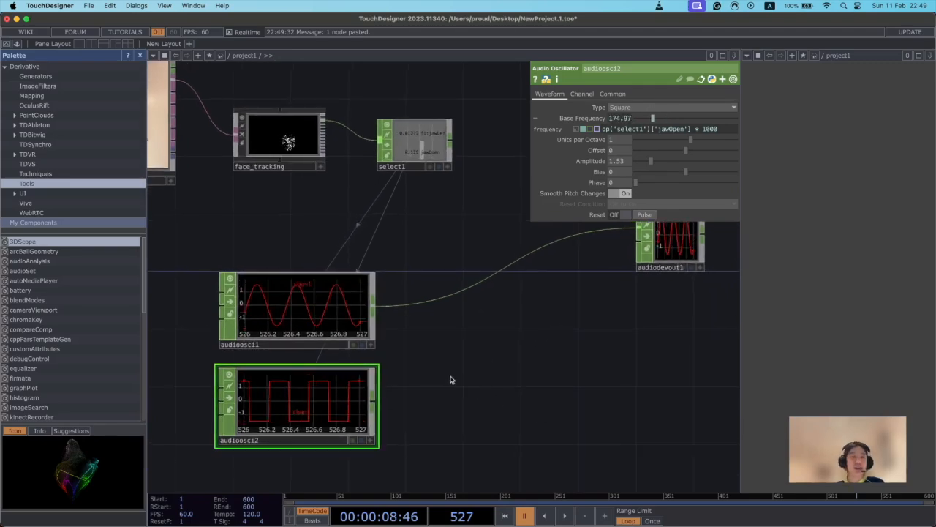
{"action": "scroll", "coordinate": [510, 373], "scroll_direction": "left", "scroll_amount": 1}
{"action": "left_click_drag", "start_coordinate": [511, 373], "coordinate": [619, 400]}
{"action": "left_click_drag", "start_coordinate": [480, 372], "coordinate": [364, 392]}
{"action": "left_click", "coordinate": [419, 122]}
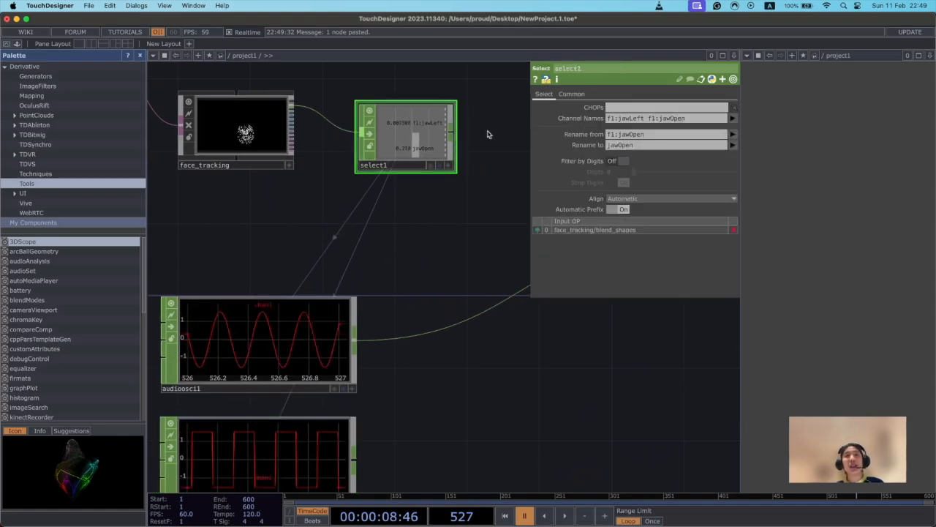
{"action": "left_click", "coordinate": [733, 119]}
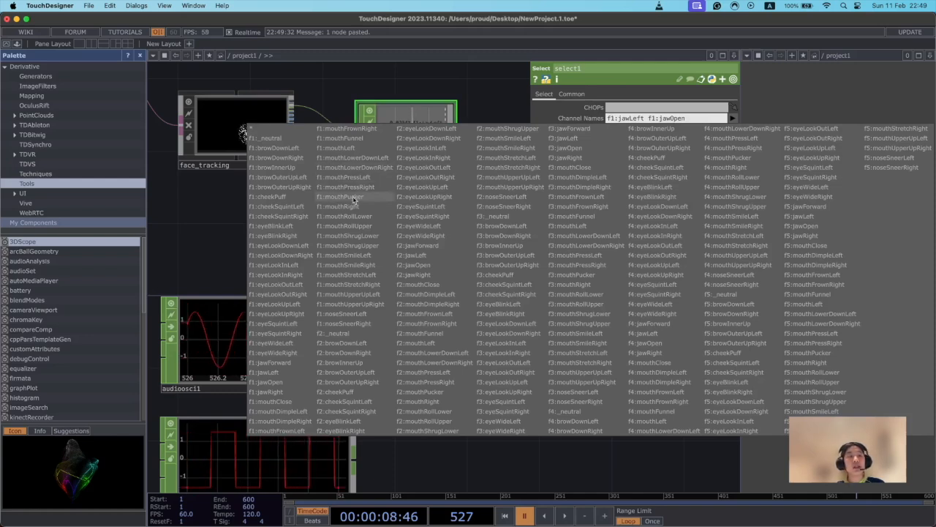
{"action": "left_click", "coordinate": [299, 228]}
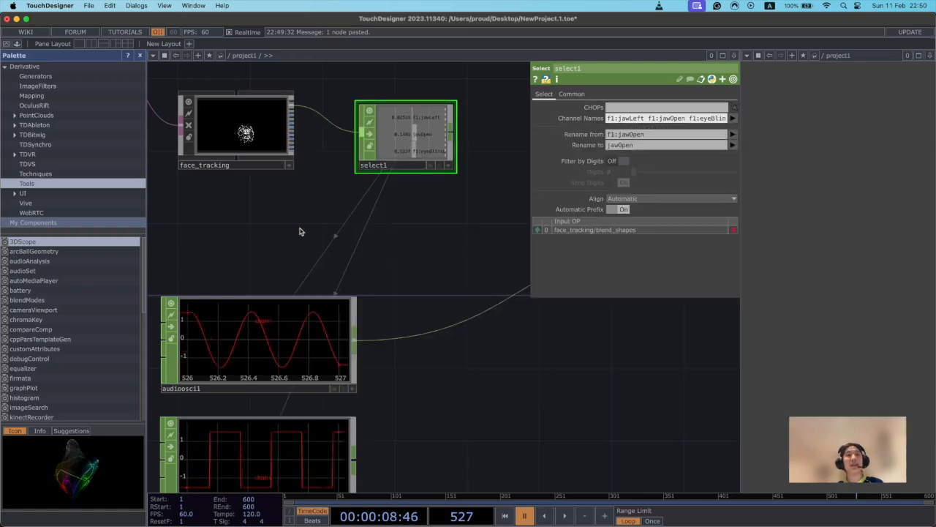
Rename the f1:eyeBlinkLeft channel to blinkLeft in the Select CHOP, keeping the existing jawOpen rename.
{"action": "left_click", "coordinate": [672, 135]}
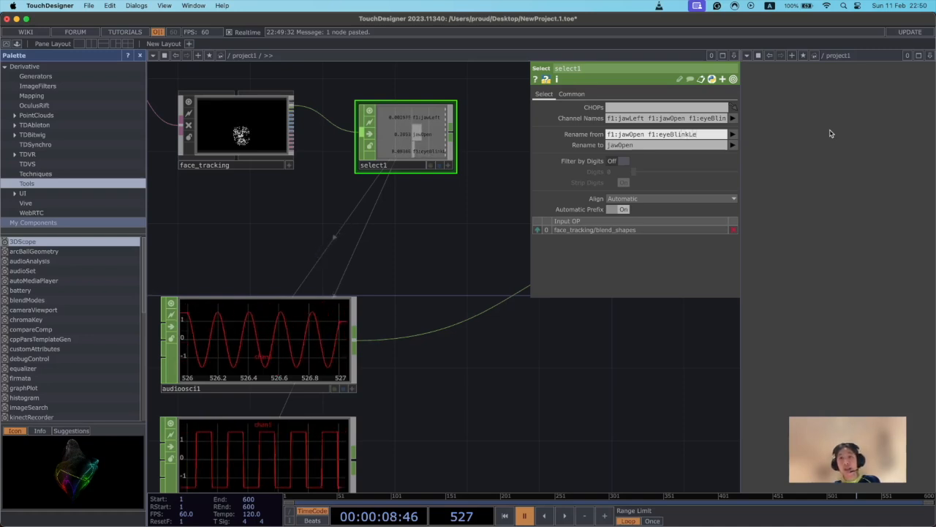
{"action": "left_click", "coordinate": [681, 144]}
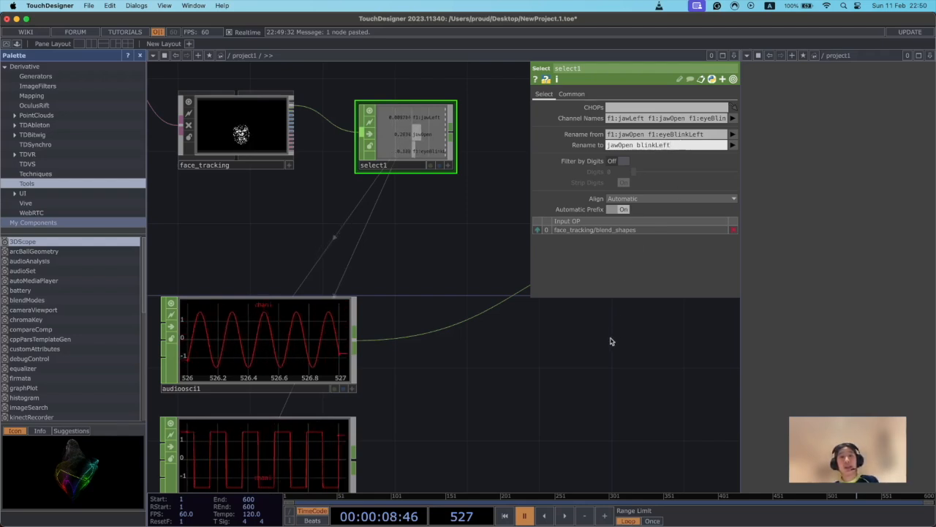
{"action": "key", "text": "Return"}
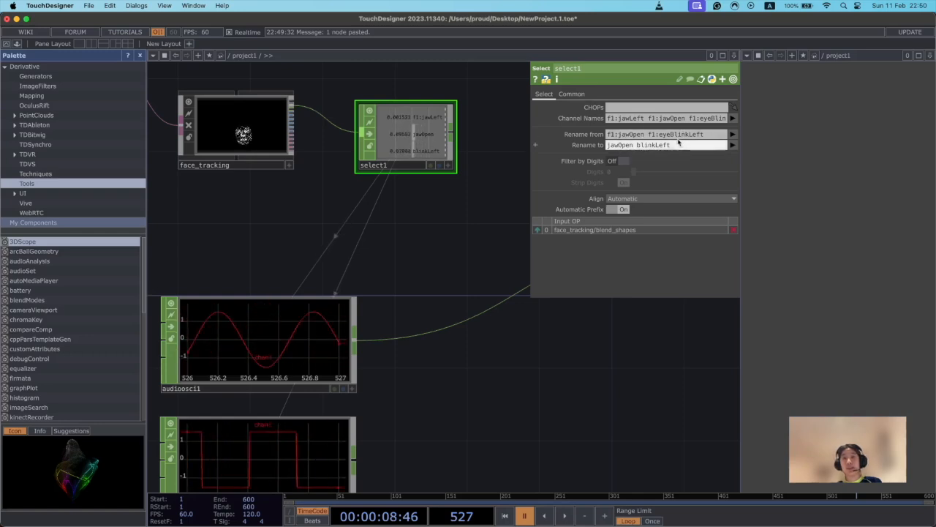
Set the square oscillator's Base Frequency expression to op('select1')['blinkLeft'] * 1000 and start the timeline playback.
{"action": "scroll", "coordinate": [574, 334], "scroll_direction": "down", "scroll_amount": 2}
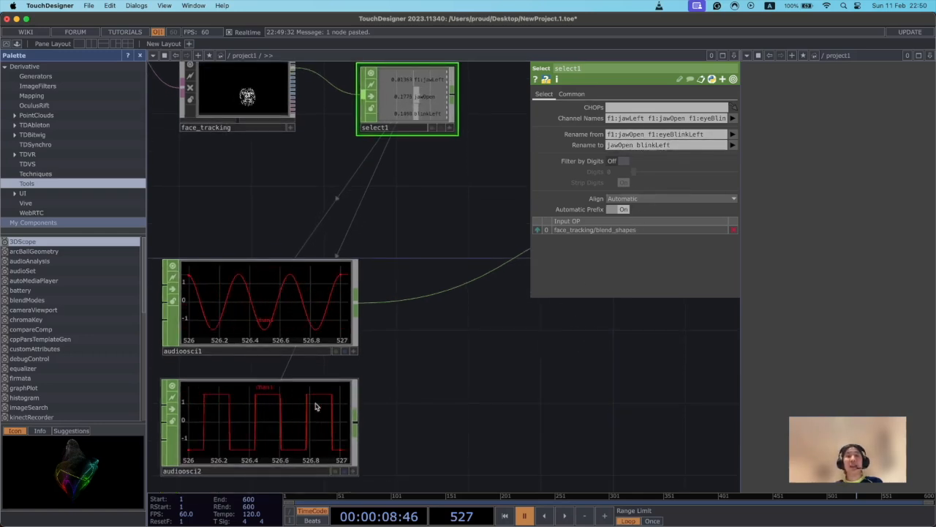
{"action": "left_click", "coordinate": [290, 411]}
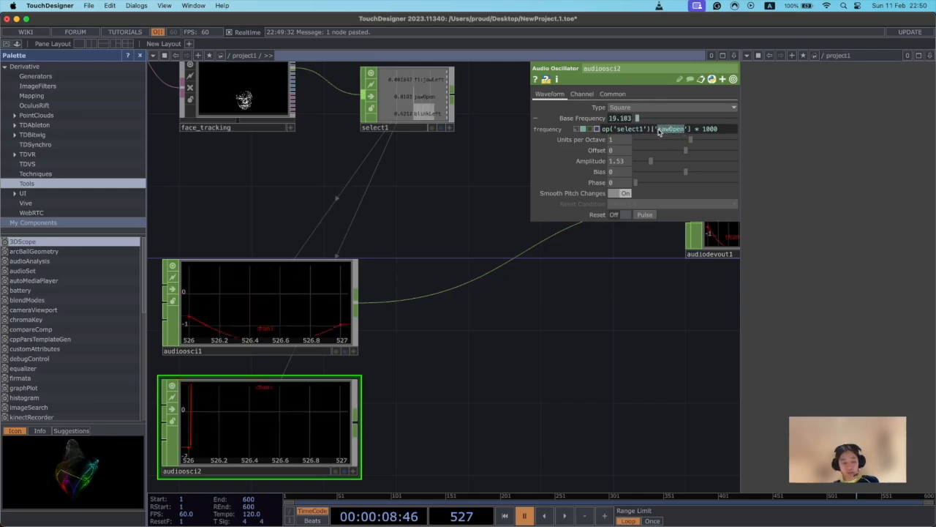
{"action": "type", "text": "Bli"}
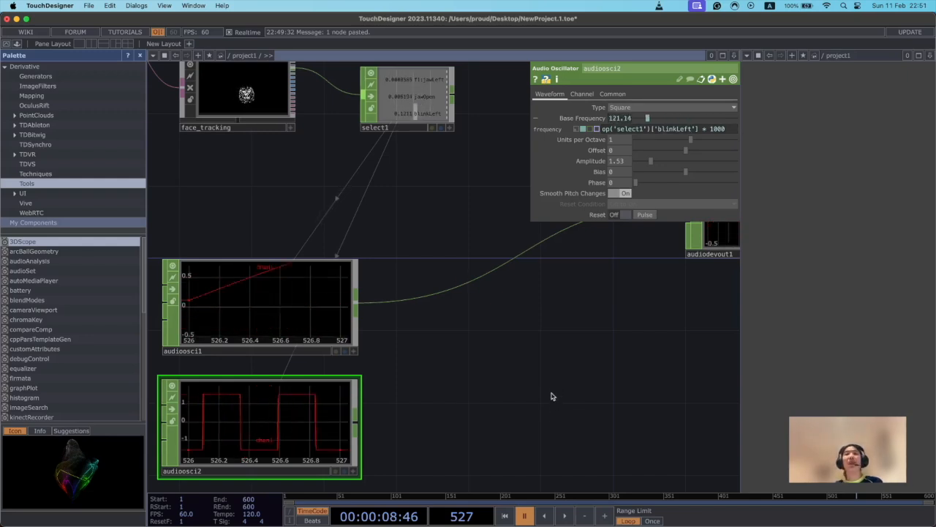
{"action": "left_click", "coordinate": [567, 516]}
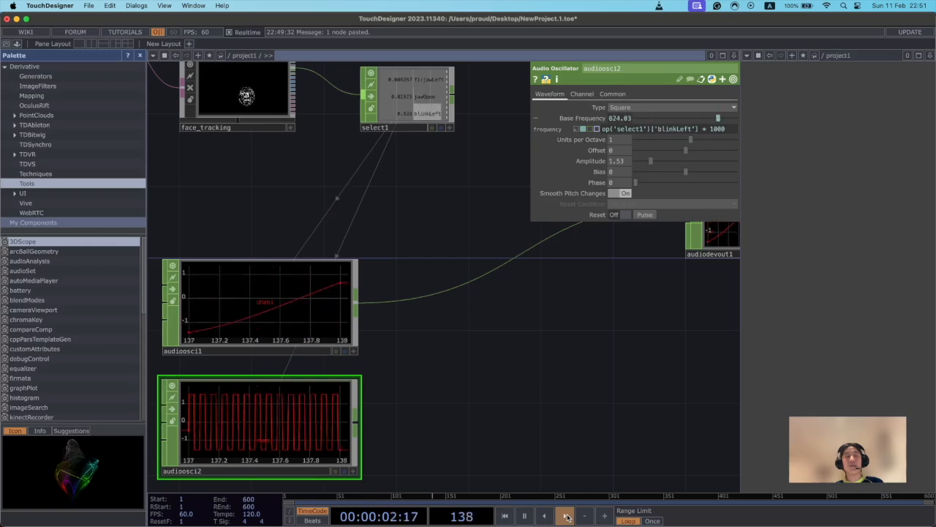
Raise the square oscillator's Amplitude to 2.5 and pause the timeline.
{"action": "left_click_drag", "start_coordinate": [651, 161], "coordinate": [661, 162]}
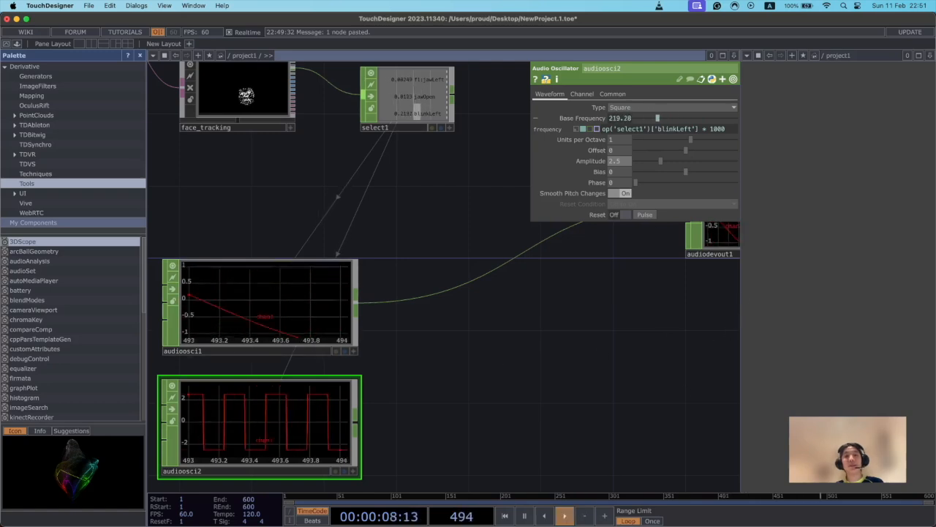
{"action": "left_click", "coordinate": [524, 516]}
Connect the square oscillator audioosci2 directly to audiodevout1 in place of audioosci1.
{"action": "left_click_drag", "start_coordinate": [439, 363], "coordinate": [400, 377]}
{"action": "scroll", "coordinate": [373, 405], "scroll_direction": "down", "scroll_amount": 1}
{"action": "scroll", "coordinate": [373, 405], "scroll_direction": "down", "scroll_amount": 1}
{"action": "left_click", "coordinate": [316, 434]}
{"action": "left_click_drag", "start_coordinate": [513, 382], "coordinate": [460, 391]}
{"action": "left_click", "coordinate": [266, 442]}
{"action": "left_click", "coordinate": [588, 233]}
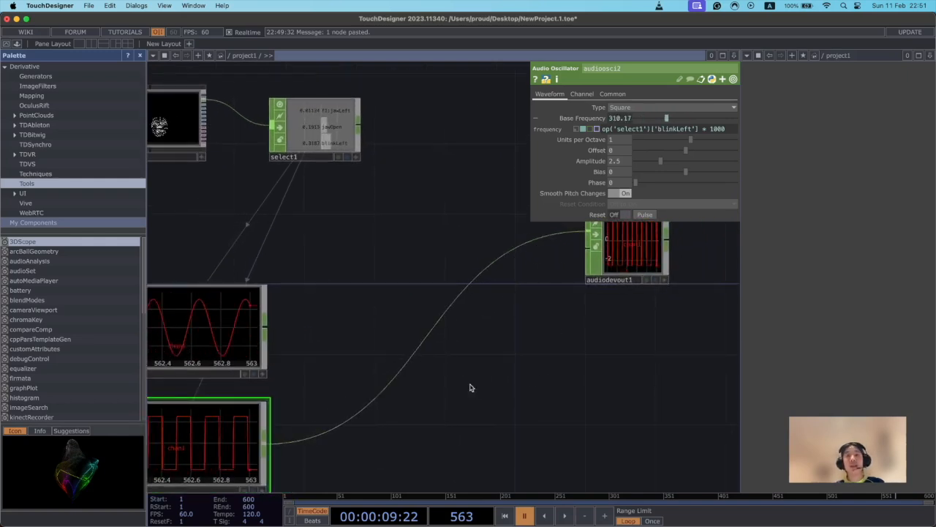
Play the timeline briefly to hear the blink-driven square oscillator, and pause it again.
{"action": "left_click_drag", "start_coordinate": [505, 470], "coordinate": [534, 451]}
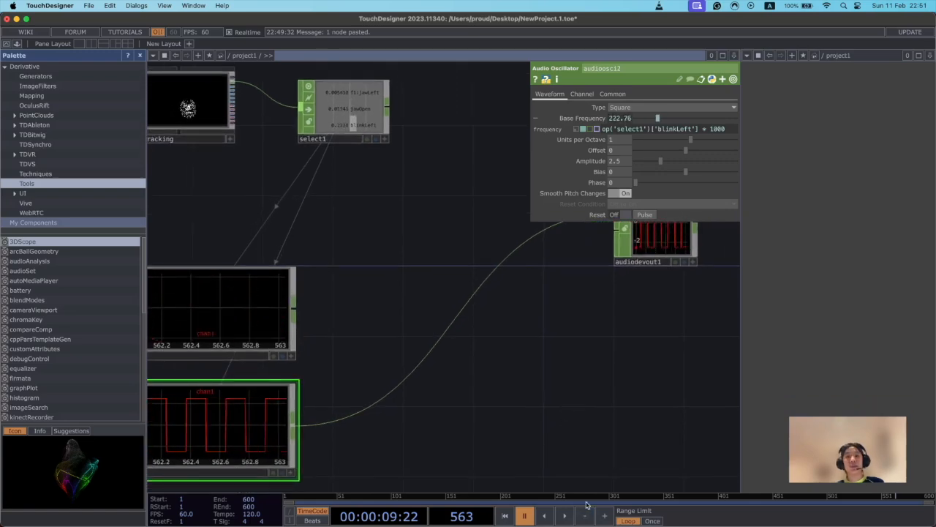
{"action": "left_click", "coordinate": [565, 516]}
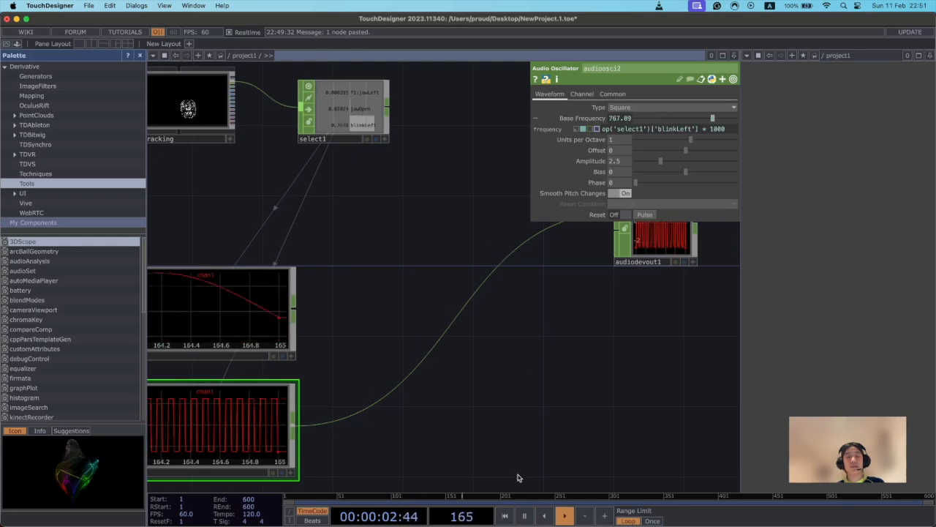
{"action": "left_click", "coordinate": [523, 517]}
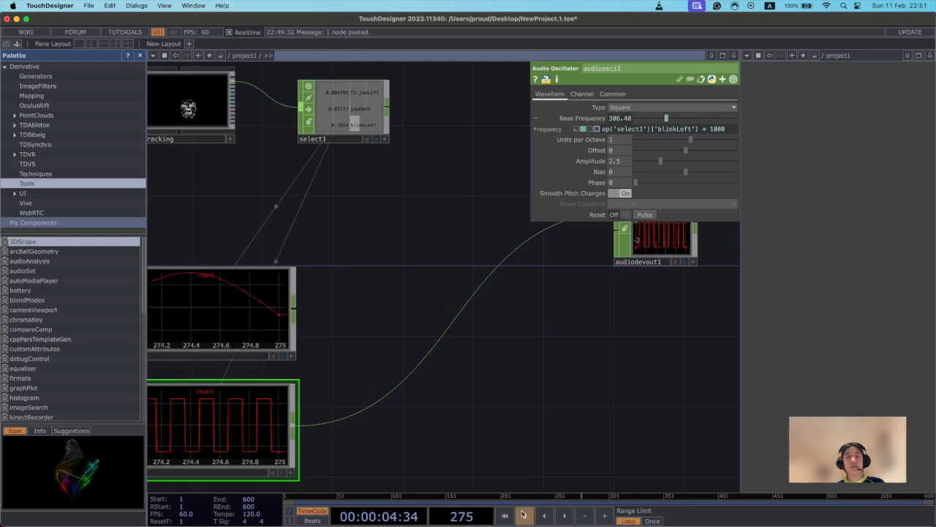
Move the audiodevout1 node down in the network, closer to the level of the oscillators.
{"action": "scroll", "coordinate": [505, 424], "scroll_direction": "down", "scroll_amount": 2}
{"action": "left_click_drag", "start_coordinate": [610, 380], "coordinate": [567, 426]}
{"action": "scroll", "coordinate": [567, 427], "scroll_direction": "down", "scroll_amount": 1}
{"action": "left_click_drag", "start_coordinate": [607, 289], "coordinate": [640, 385]}
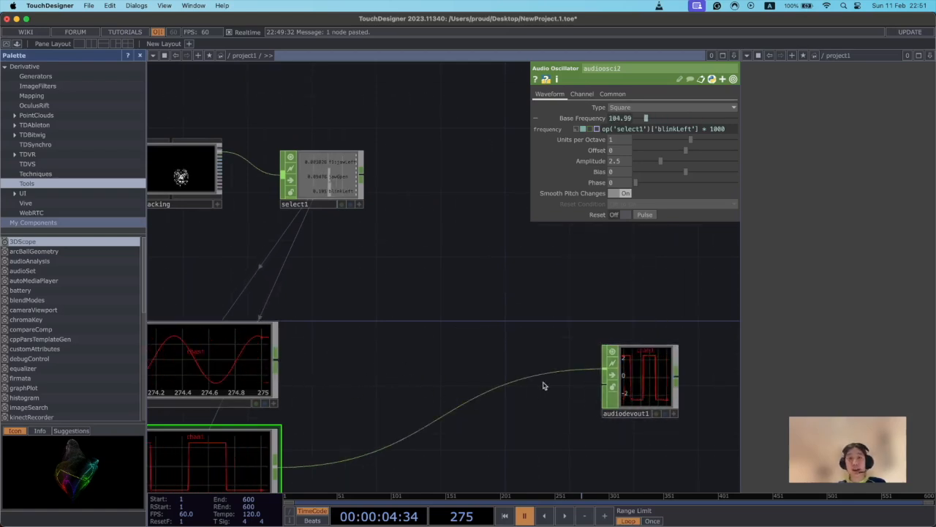
Add a Math CHOP fed by audioosci1, placed between the oscillators and audiodevout1.
{"action": "left_click_drag", "start_coordinate": [436, 393], "coordinate": [431, 387]}
{"action": "scroll", "coordinate": [414, 443], "scroll_direction": "down", "scroll_amount": 2}
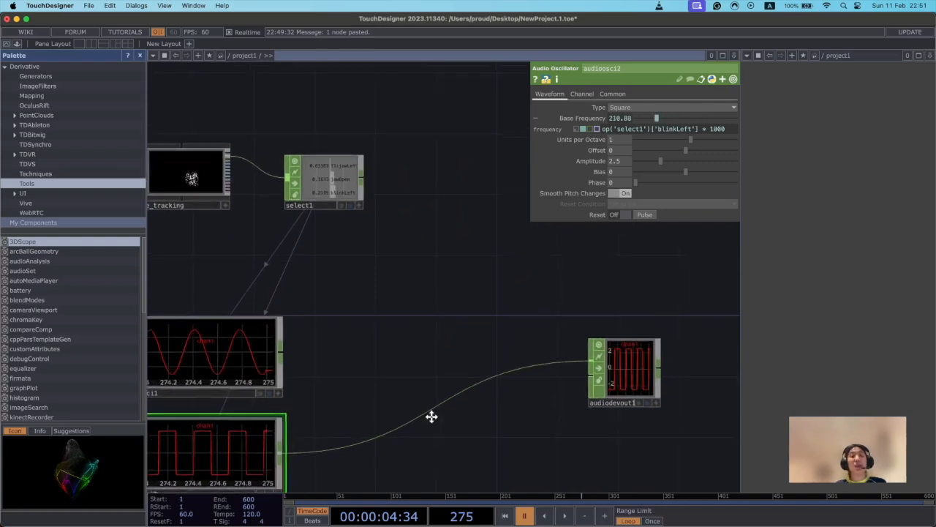
{"action": "left_click_drag", "start_coordinate": [424, 437], "coordinate": [449, 372]}
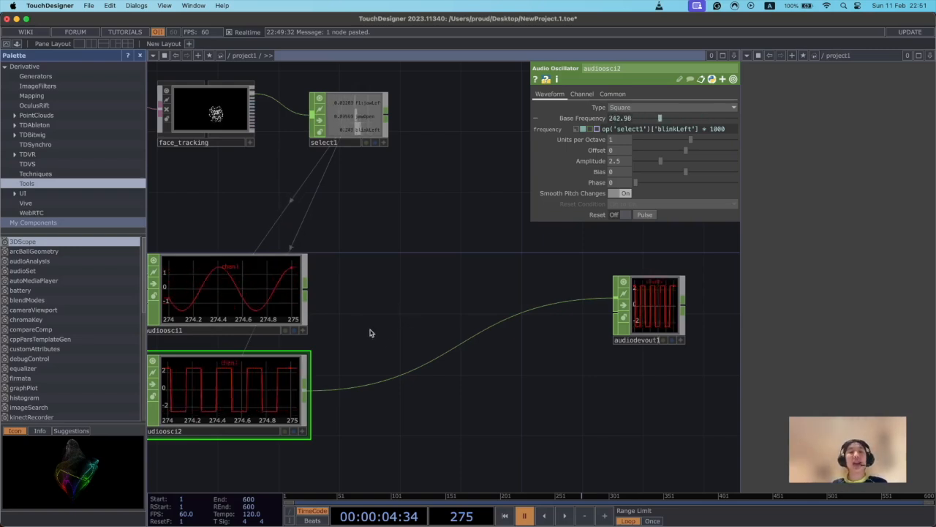
{"action": "left_click_drag", "start_coordinate": [305, 293], "coordinate": [424, 345]}
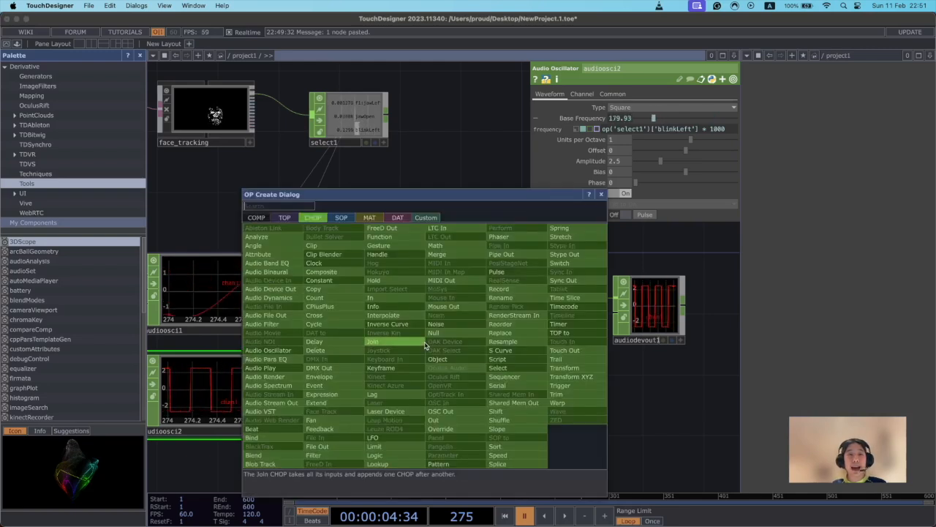
{"action": "type", "text": "math"}
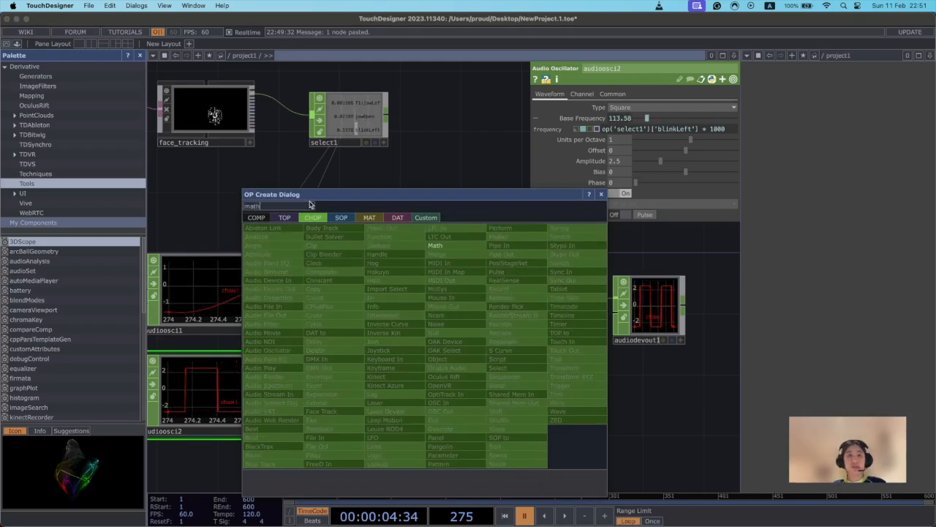
{"action": "left_click", "coordinate": [435, 245]}
{"action": "left_click", "coordinate": [474, 345]}
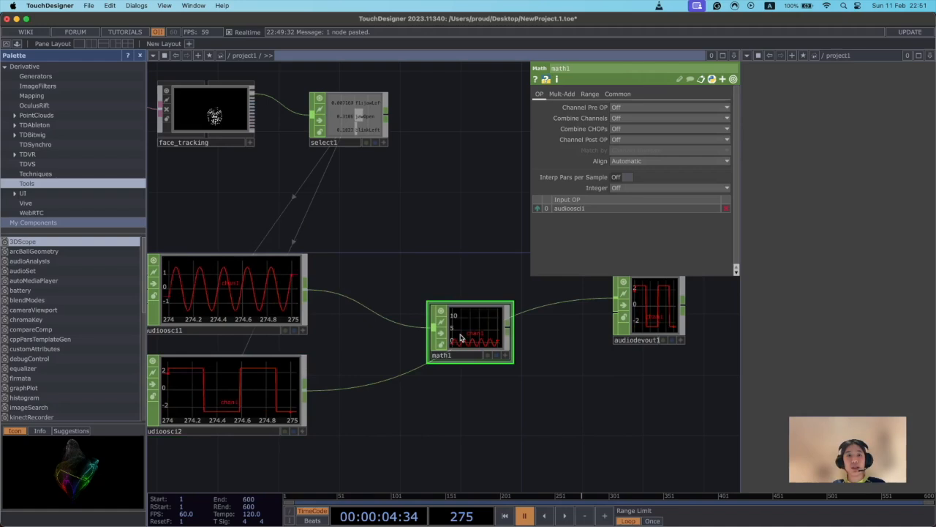
Connect audioosci2 as the Math CHOP's second input and route the Math CHOP's output into audiodevout1.
{"action": "left_click_drag", "start_coordinate": [306, 395], "coordinate": [433, 334]}
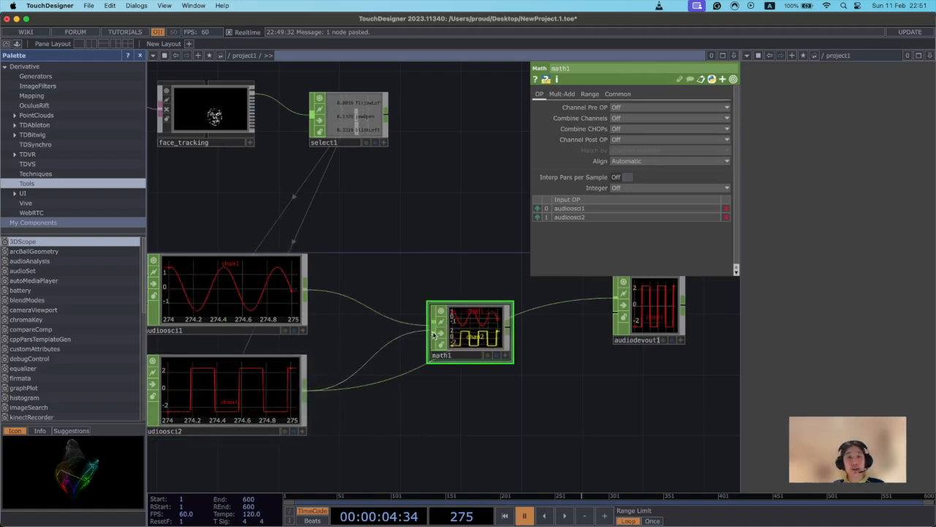
{"action": "left_click_drag", "start_coordinate": [580, 296], "coordinate": [616, 298]}
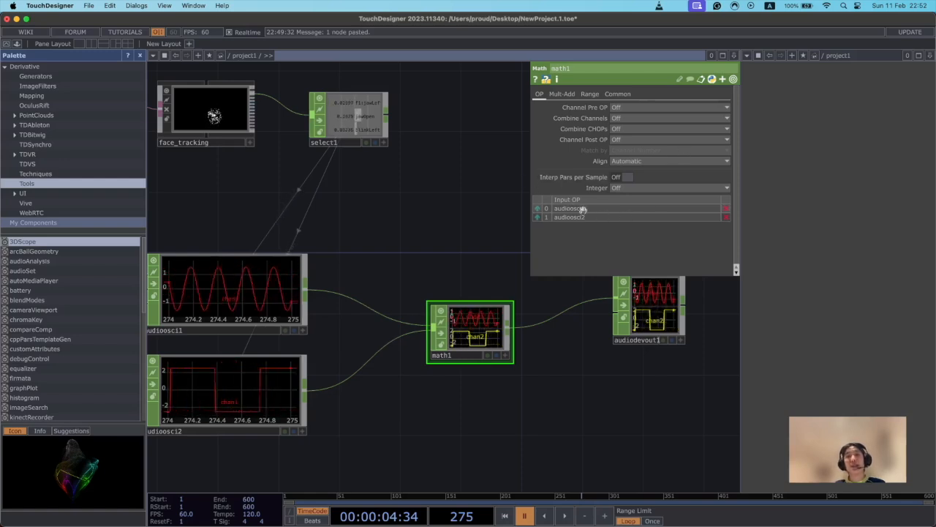
Play the timeline to hear both face-driven oscillators through the Math CHOP, and pause it again.
{"action": "left_click_drag", "start_coordinate": [381, 348], "coordinate": [399, 337]}
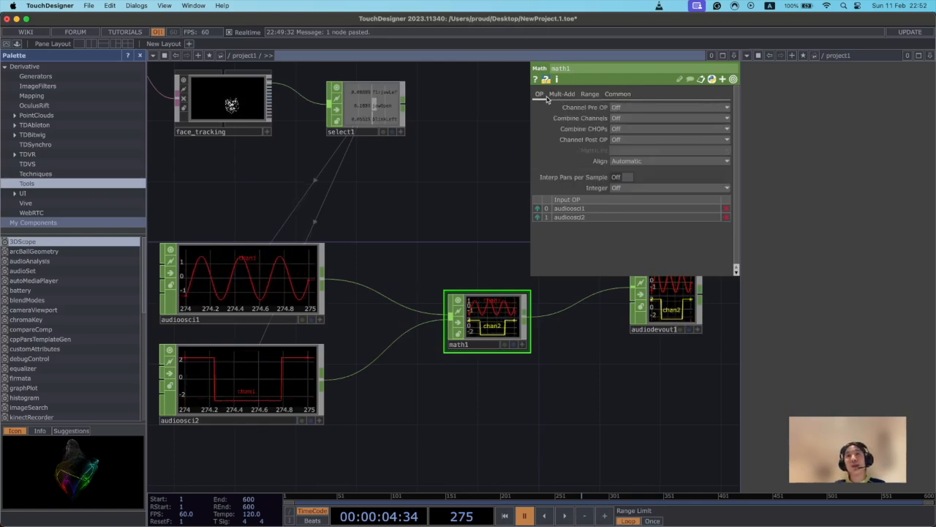
{"action": "left_click_drag", "start_coordinate": [583, 441], "coordinate": [533, 457]}
{"action": "key", "text": "space"}
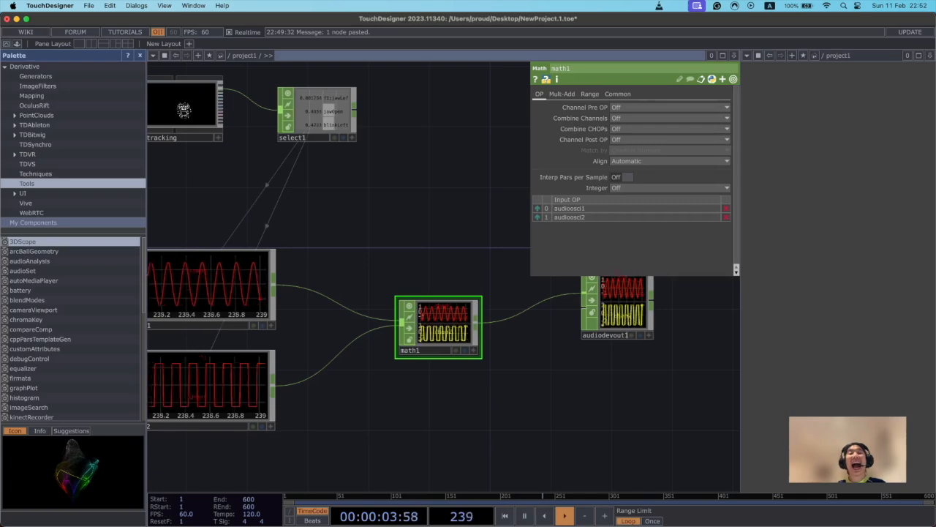
{"action": "left_click", "coordinate": [523, 517]}
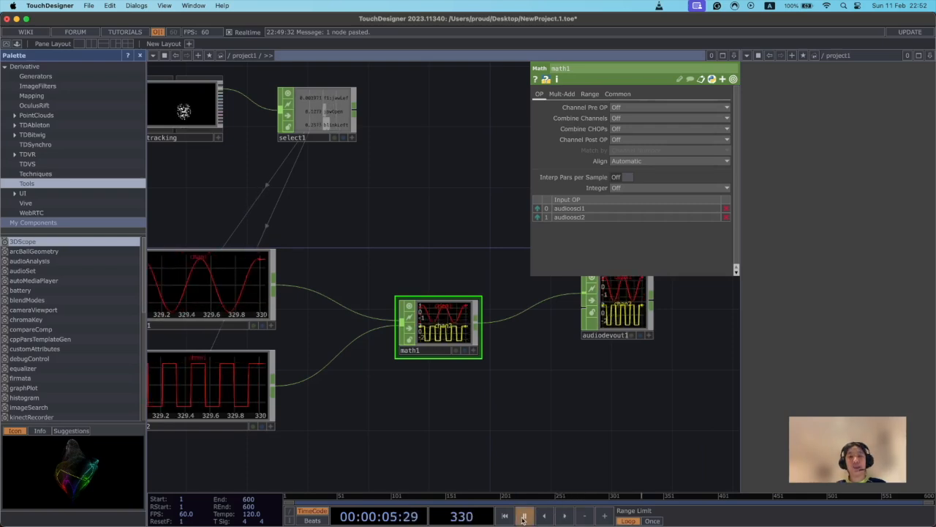
Examine the finished network from MediaPipe and face_tracking through the Select CHOP to the oscillators and audio output.
{"action": "left_click_drag", "start_coordinate": [543, 453], "coordinate": [582, 481]}
{"action": "left_click_drag", "start_coordinate": [420, 229], "coordinate": [408, 255]}
{"action": "scroll", "coordinate": [433, 291], "scroll_direction": "down", "scroll_amount": 1}
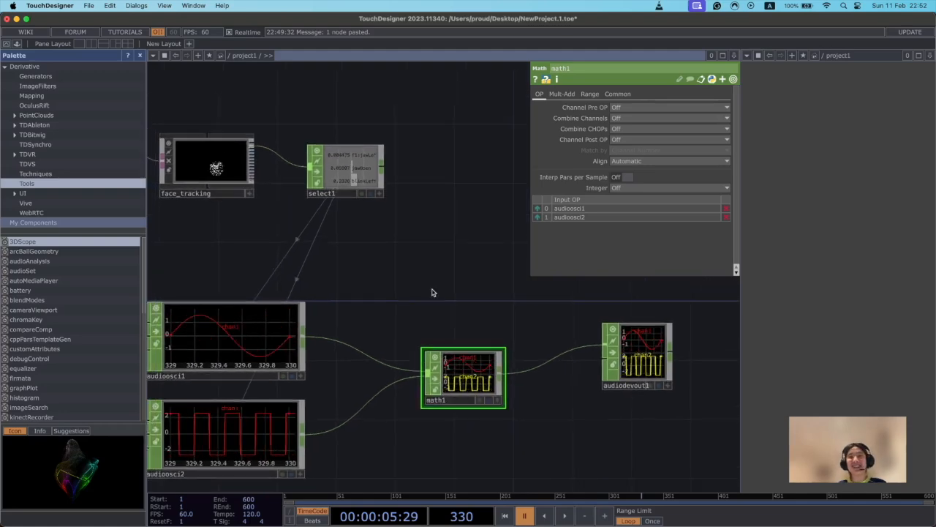
{"action": "scroll", "coordinate": [432, 293], "scroll_direction": "down", "scroll_amount": 3}
{"action": "left_click_drag", "start_coordinate": [483, 292], "coordinate": [552, 309]}
{"action": "scroll", "coordinate": [552, 306], "scroll_direction": "down", "scroll_amount": 3}
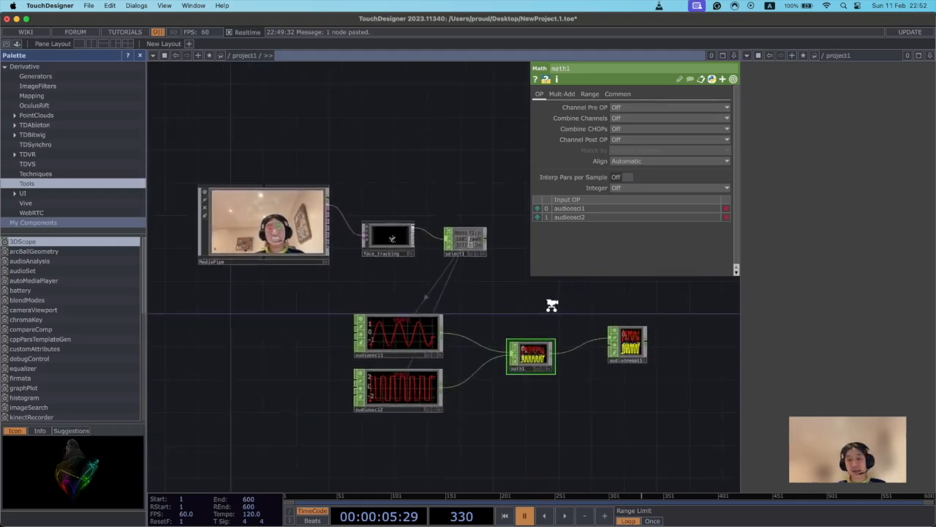
{"action": "scroll", "coordinate": [552, 306], "scroll_direction": "up", "scroll_amount": 3}
{"action": "left_click_drag", "start_coordinate": [464, 251], "coordinate": [475, 314]}
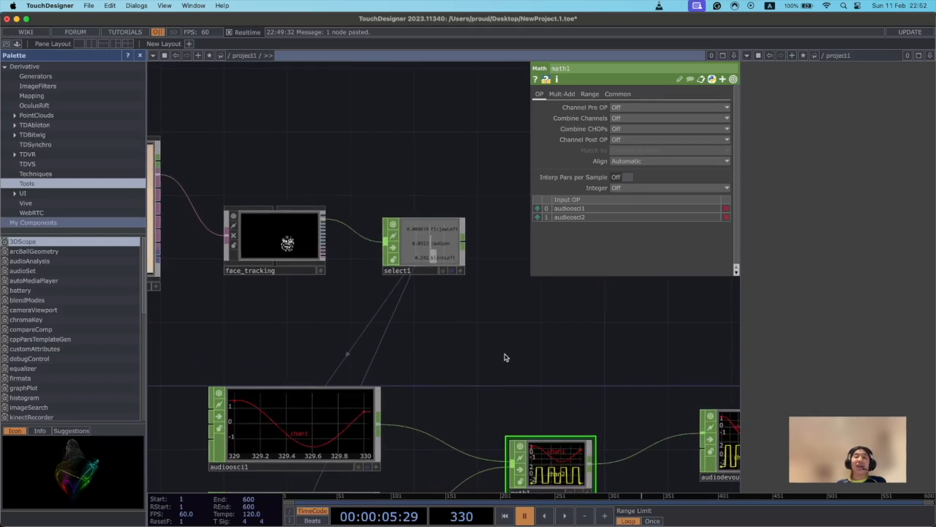
{"action": "left_click_drag", "start_coordinate": [496, 357], "coordinate": [520, 339]}
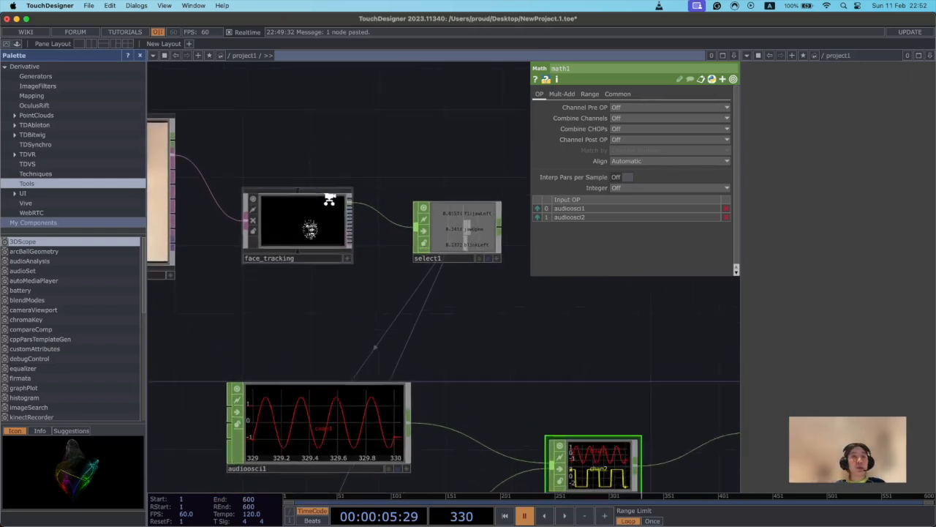
{"action": "scroll", "coordinate": [328, 202], "scroll_direction": "up", "scroll_amount": 5}
{"action": "scroll", "coordinate": [480, 384], "scroll_direction": "down", "scroll_amount": 5}
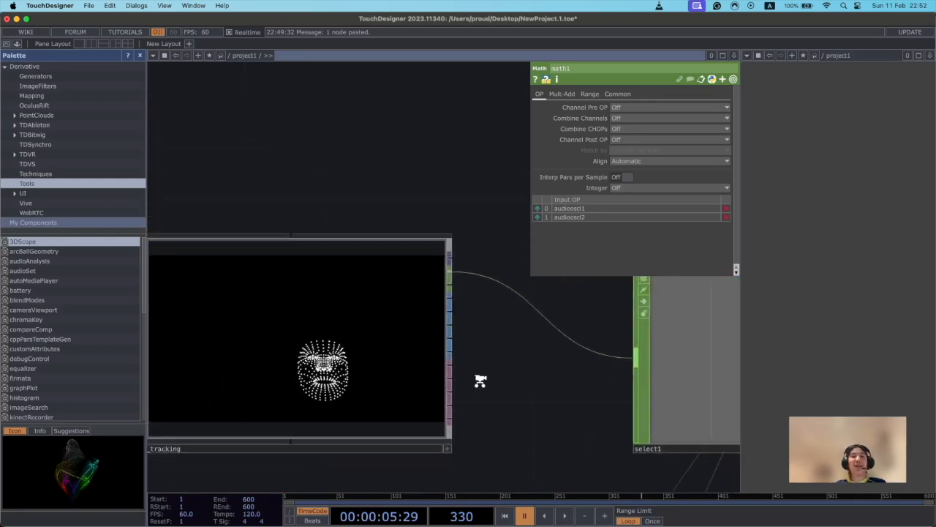
{"action": "scroll", "coordinate": [480, 384], "scroll_direction": "down", "scroll_amount": 3}
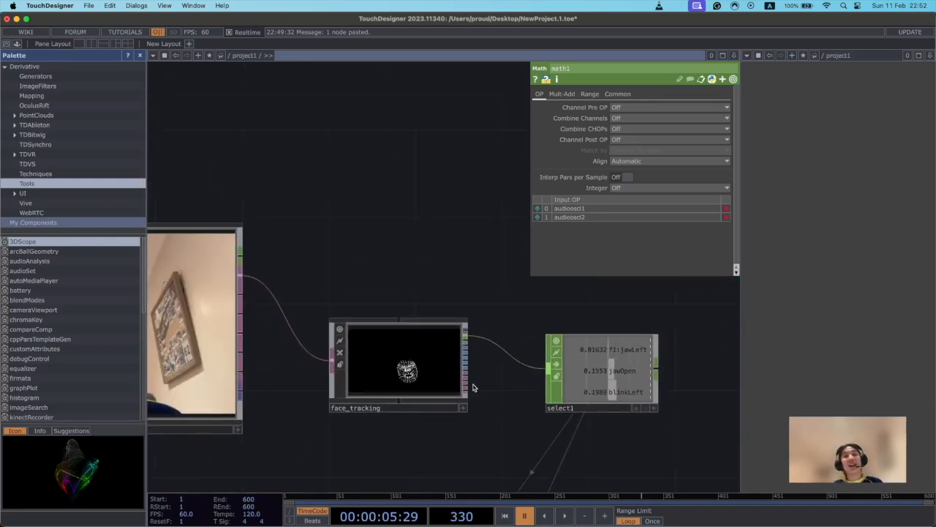
Add a Null TOP connected to face_tracking's image output and place it above the Select CHOP.
{"action": "left_click_drag", "start_coordinate": [514, 427], "coordinate": [445, 300]}
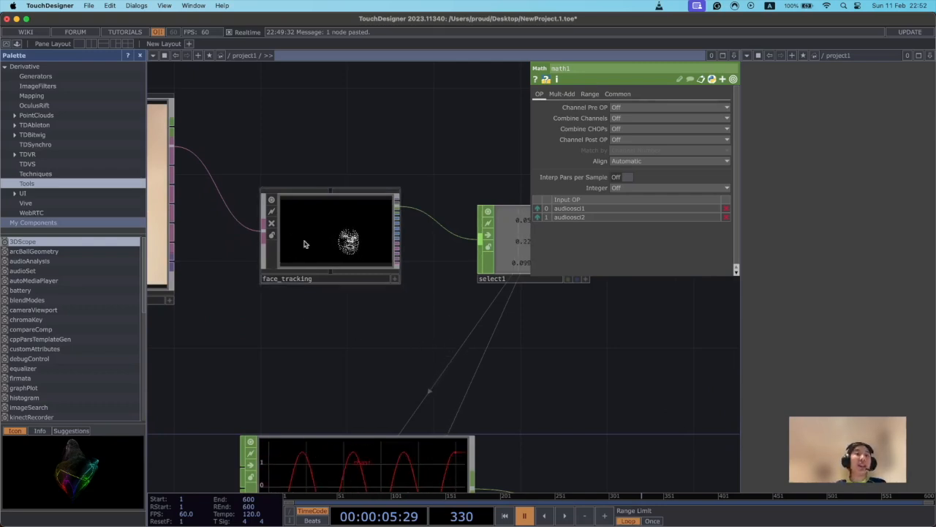
{"action": "left_click_drag", "start_coordinate": [404, 254], "coordinate": [331, 311]}
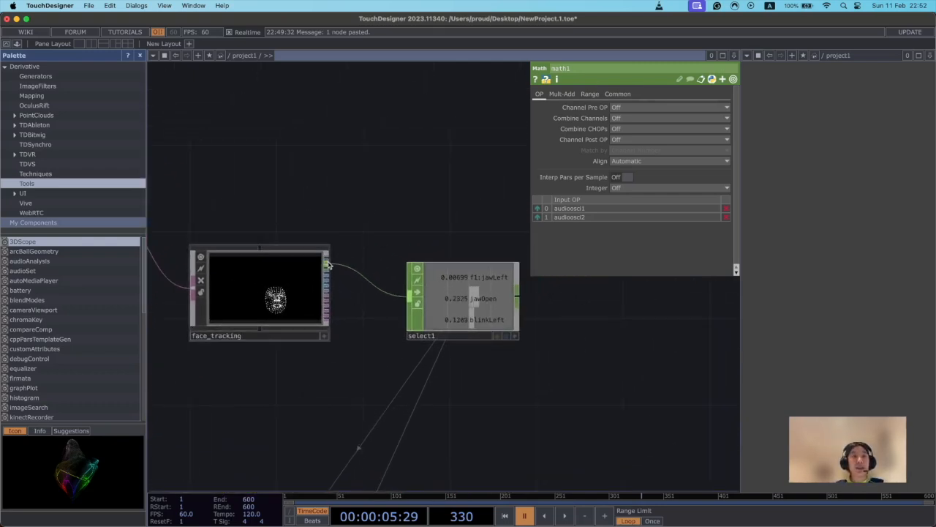
{"action": "scroll", "coordinate": [337, 295], "scroll_direction": "up", "scroll_amount": 5}
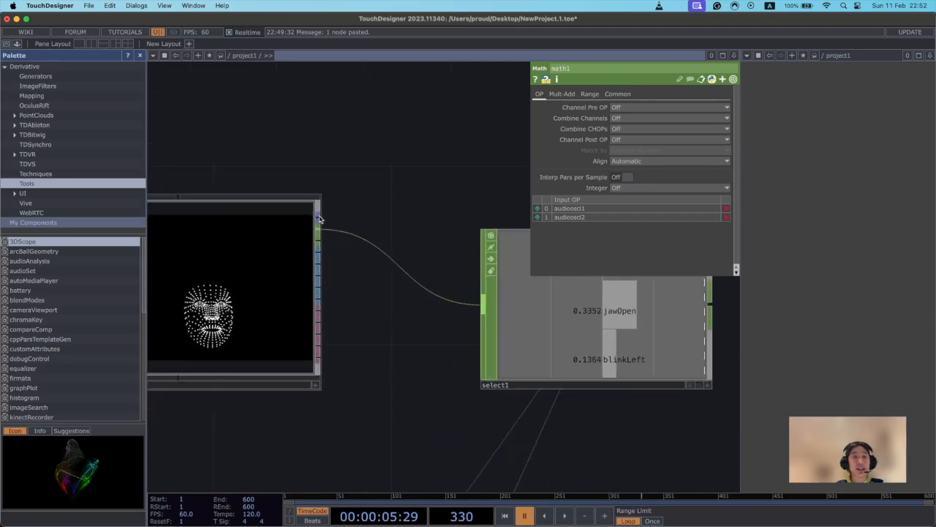
{"action": "scroll", "coordinate": [376, 237], "scroll_direction": "down", "scroll_amount": 1}
{"action": "scroll", "coordinate": [397, 209], "scroll_direction": "down", "scroll_amount": 1}
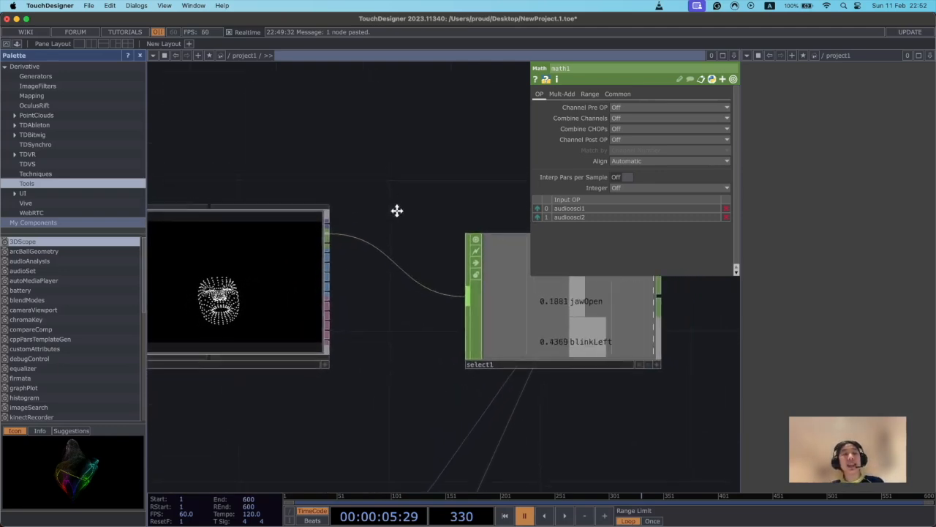
{"action": "left_click_drag", "start_coordinate": [398, 209], "coordinate": [380, 268]}
{"action": "left_click", "coordinate": [339, 277]}
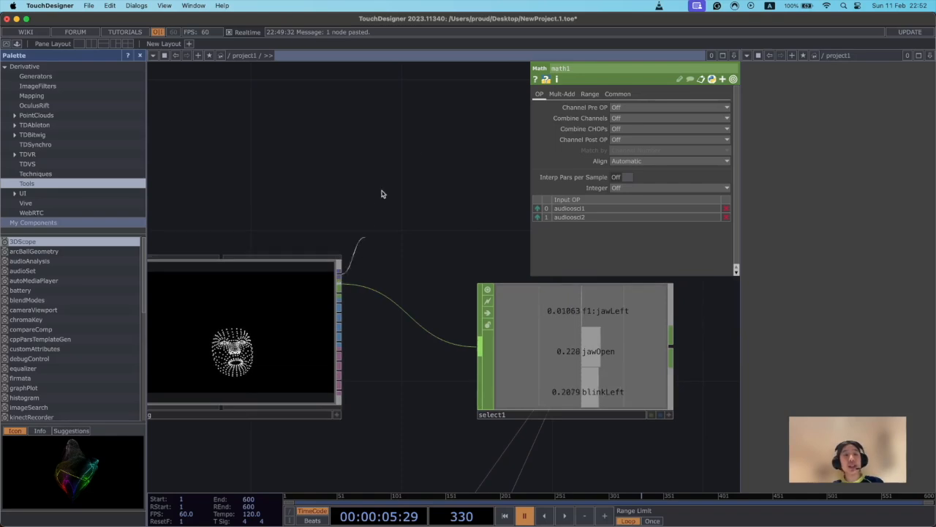
{"action": "left_click", "coordinate": [419, 152]}
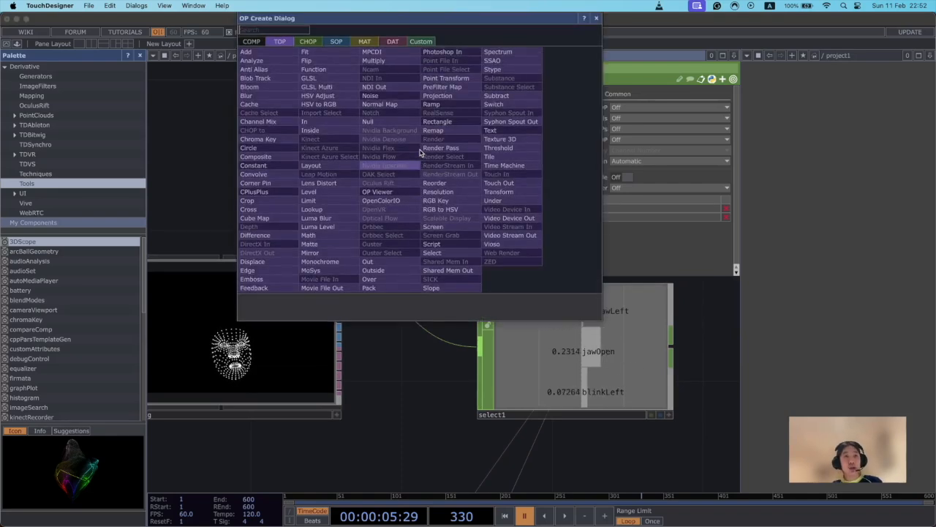
{"action": "type", "text": "nu"}
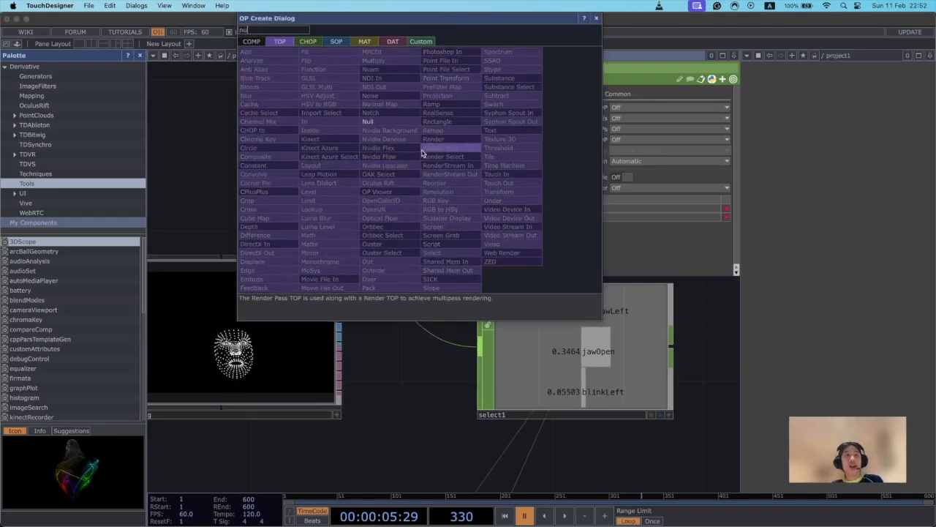
{"action": "type", "text": "l"}
{"action": "left_click", "coordinate": [388, 127]}
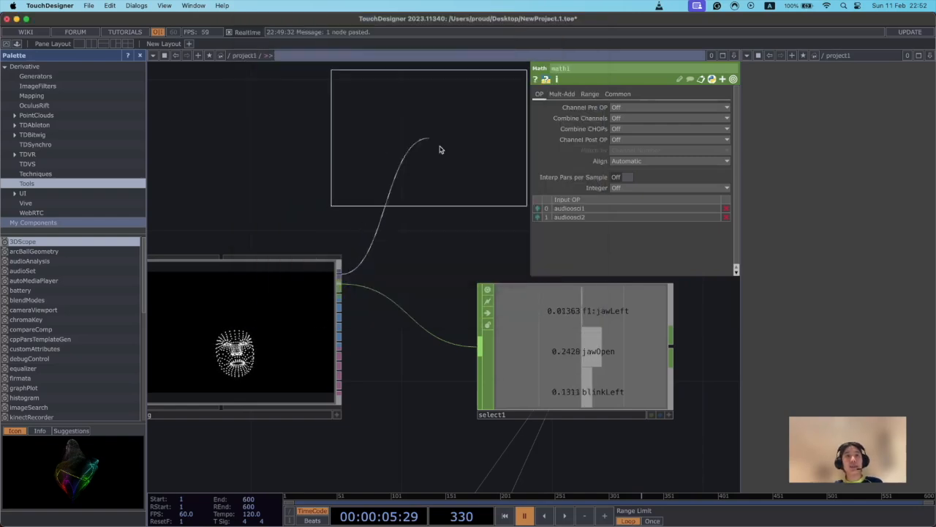
{"action": "left_click", "coordinate": [453, 135]}
Move the Null TOP further right, away from the face_tracking component.
{"action": "left_click_drag", "start_coordinate": [381, 382], "coordinate": [331, 409]}
{"action": "left_click_drag", "start_coordinate": [568, 292], "coordinate": [549, 367]}
{"action": "scroll", "coordinate": [518, 305], "scroll_direction": "up", "scroll_amount": 3}
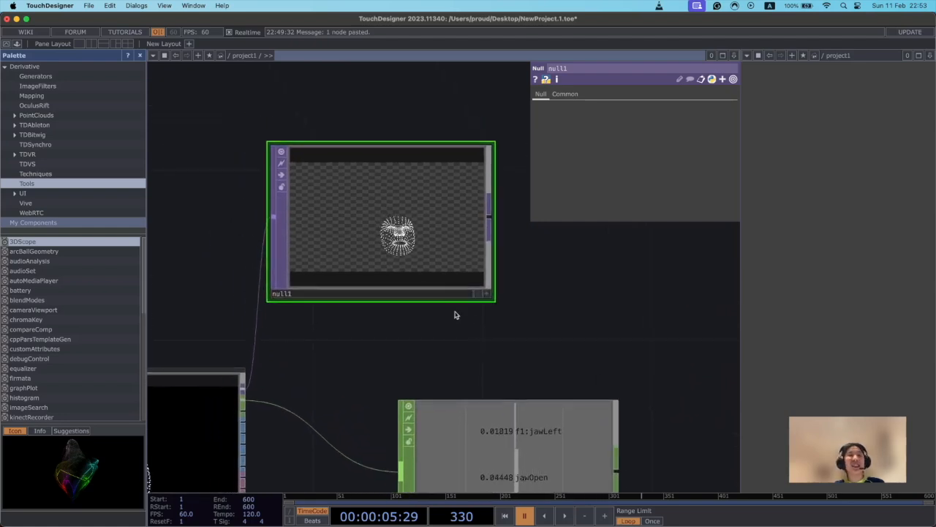
{"action": "left_click_drag", "start_coordinate": [464, 248], "coordinate": [549, 248]}
{"action": "left_click_drag", "start_coordinate": [521, 341], "coordinate": [453, 350]}
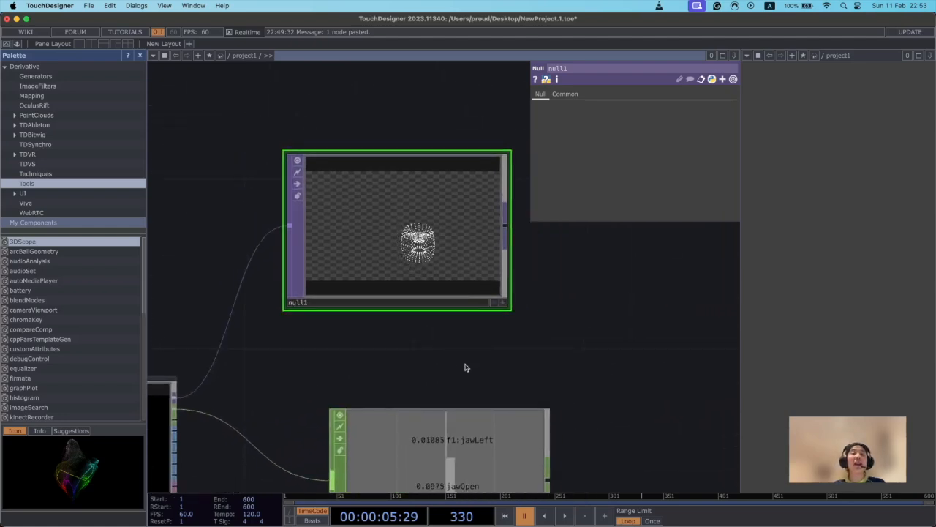
{"action": "scroll", "coordinate": [464, 365], "scroll_direction": "up", "scroll_amount": 5}
{"action": "scroll", "coordinate": [471, 381], "scroll_direction": "down", "scroll_amount": 3}
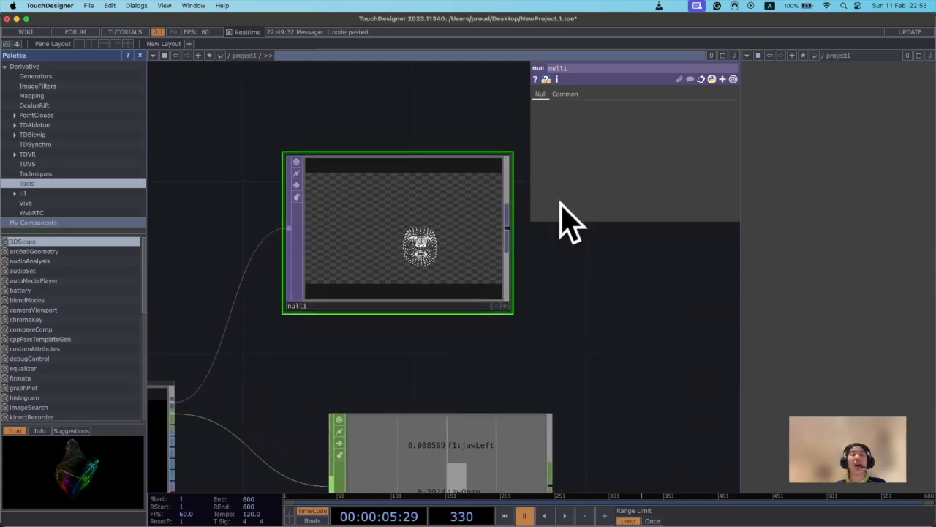
{"action": "scroll", "coordinate": [393, 346], "scroll_direction": "up", "scroll_amount": 2}
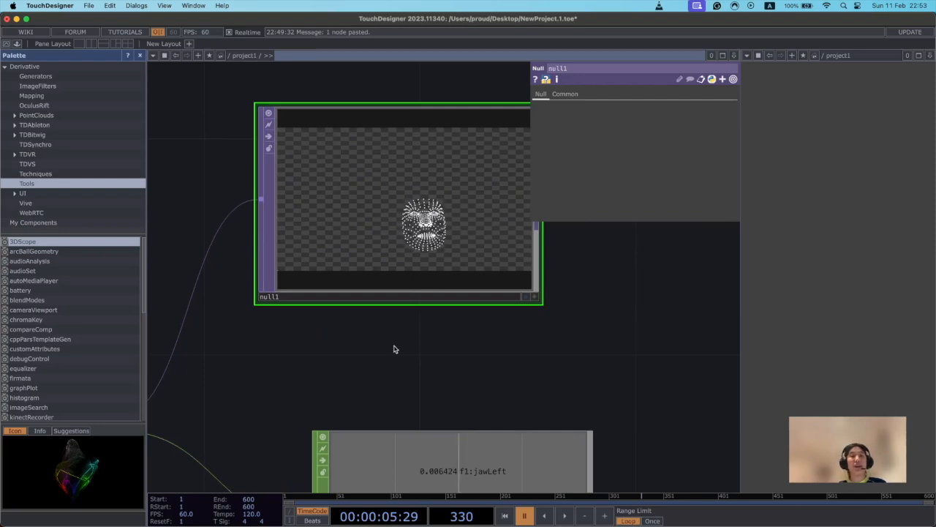
{"action": "left_click_drag", "start_coordinate": [459, 336], "coordinate": [434, 351]}
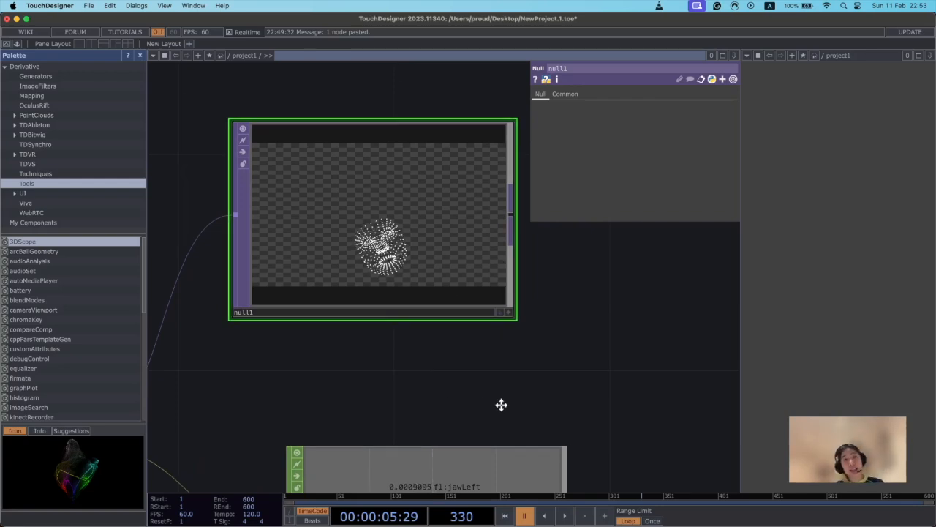
Display the Null TOP's face tracking image in the output viewer pane.
{"action": "left_click_drag", "start_coordinate": [494, 403], "coordinate": [512, 406]}
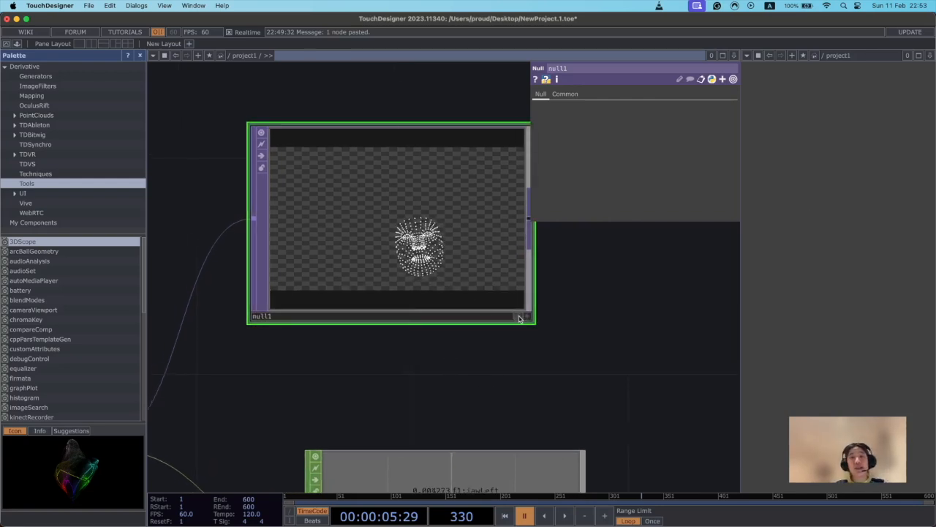
{"action": "left_click", "coordinate": [518, 316]}
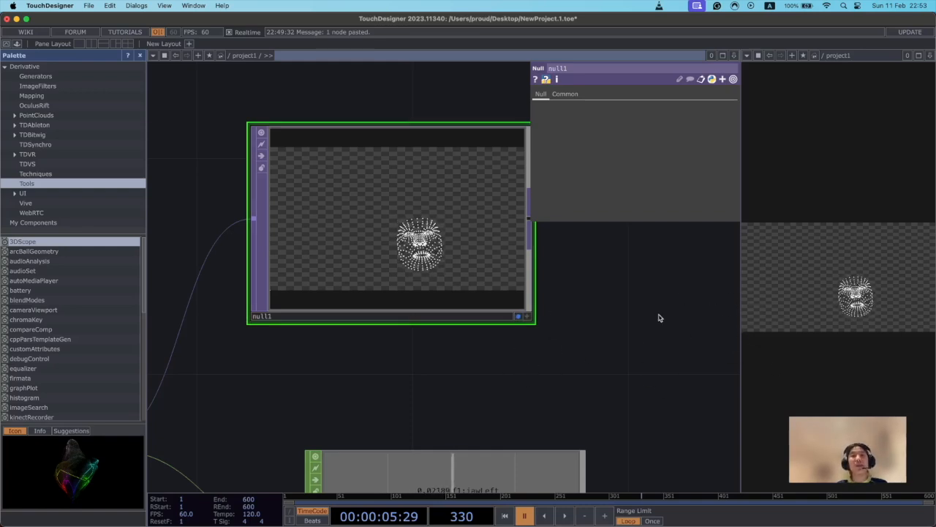
Add a Transform TOP connected to the Null TOP's output and place it beside the Null TOP.
{"action": "left_click_drag", "start_coordinate": [658, 318], "coordinate": [608, 329]}
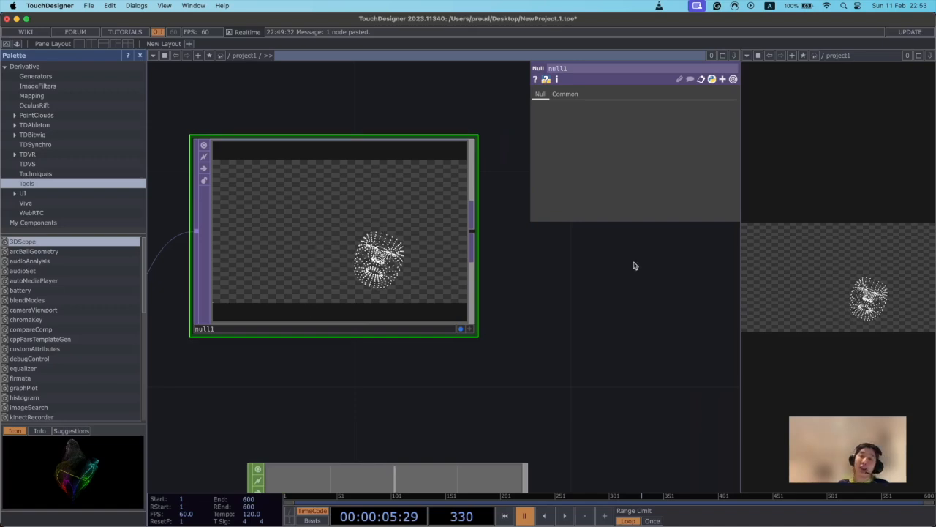
{"action": "left_click_drag", "start_coordinate": [556, 324], "coordinate": [508, 322]}
{"action": "scroll", "coordinate": [508, 322], "scroll_direction": "down", "scroll_amount": 3}
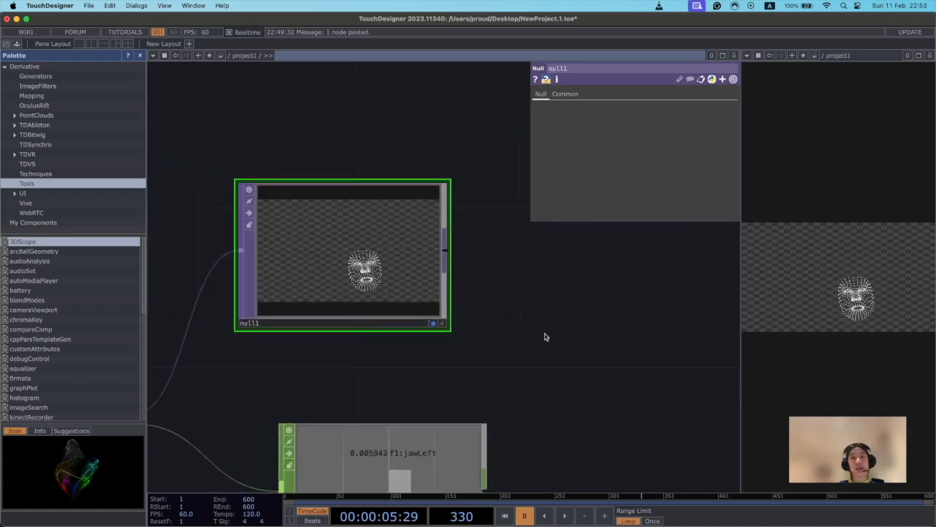
{"action": "left_click_drag", "start_coordinate": [478, 278], "coordinate": [398, 267]}
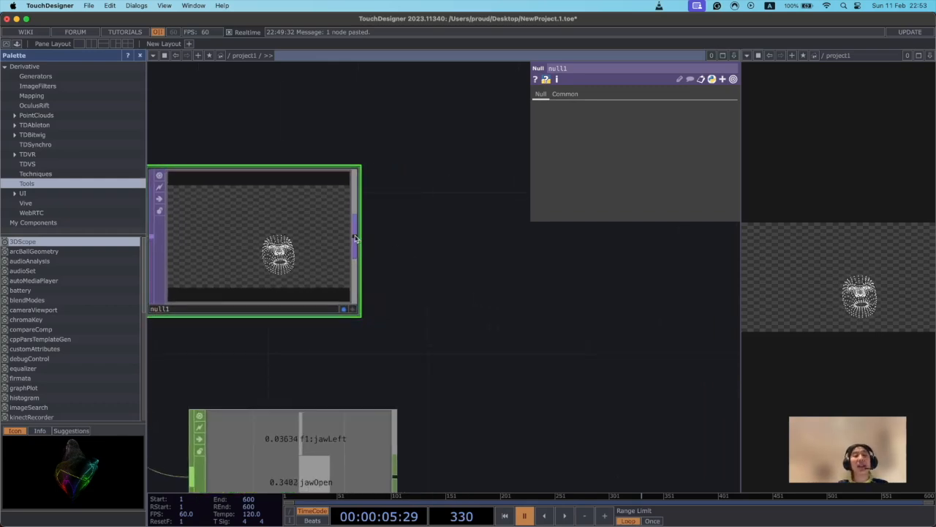
{"action": "left_click", "coordinate": [356, 239]}
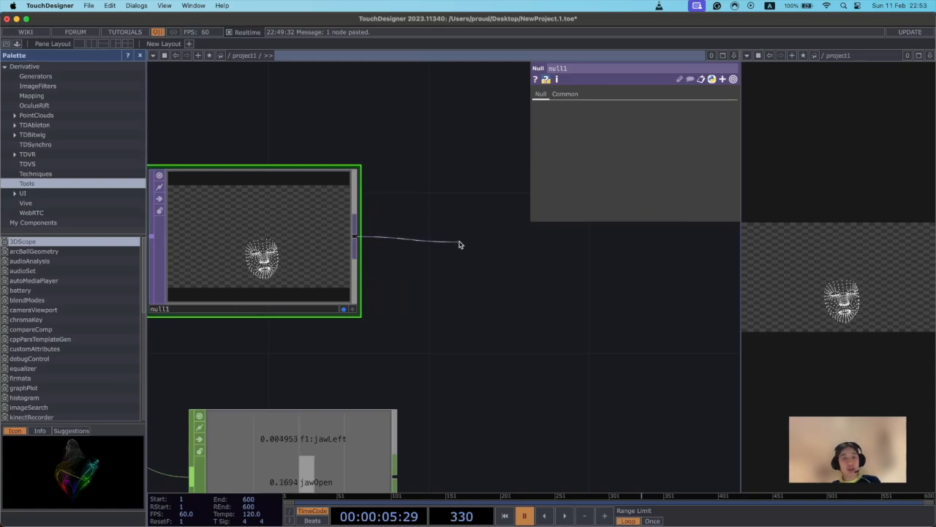
{"action": "left_click", "coordinate": [459, 244]}
{"action": "type", "text": "tra"}
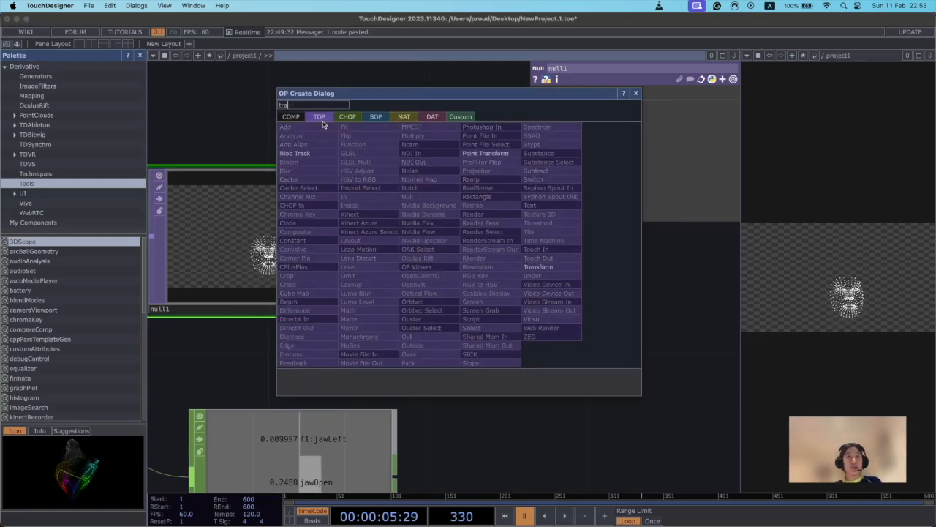
{"action": "left_click", "coordinate": [557, 268]}
{"action": "left_click", "coordinate": [534, 240]}
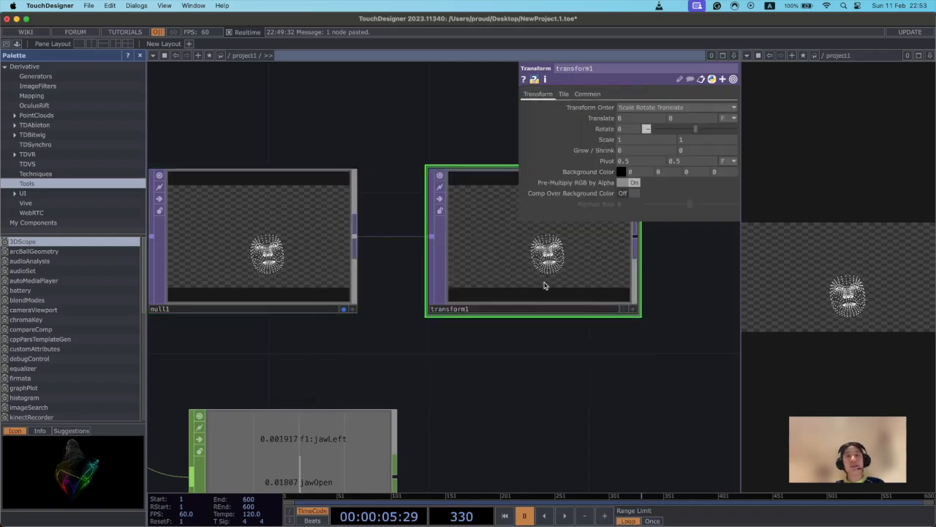
Set the Transform TOP's background color alpha to 1 and turn on Comp Over Background Color.
{"action": "left_click_drag", "start_coordinate": [565, 354], "coordinate": [395, 349]}
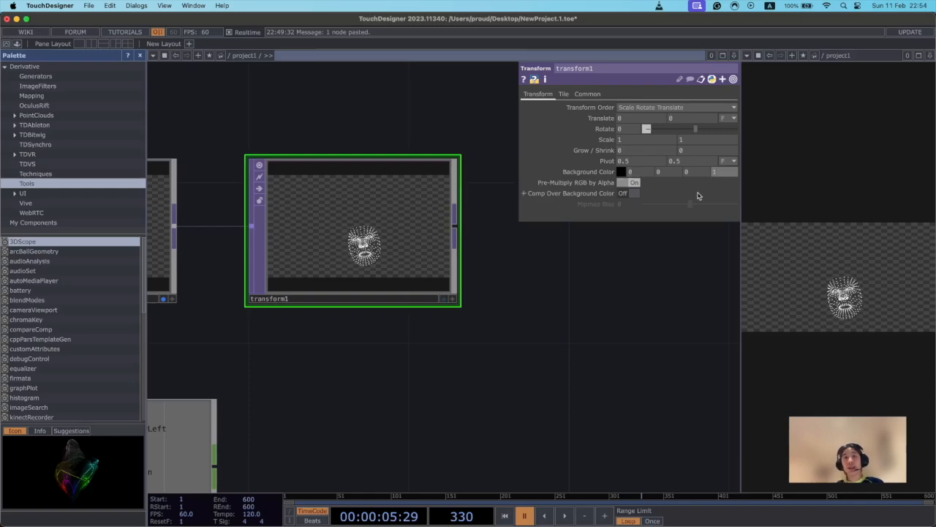
{"action": "left_click", "coordinate": [624, 194]}
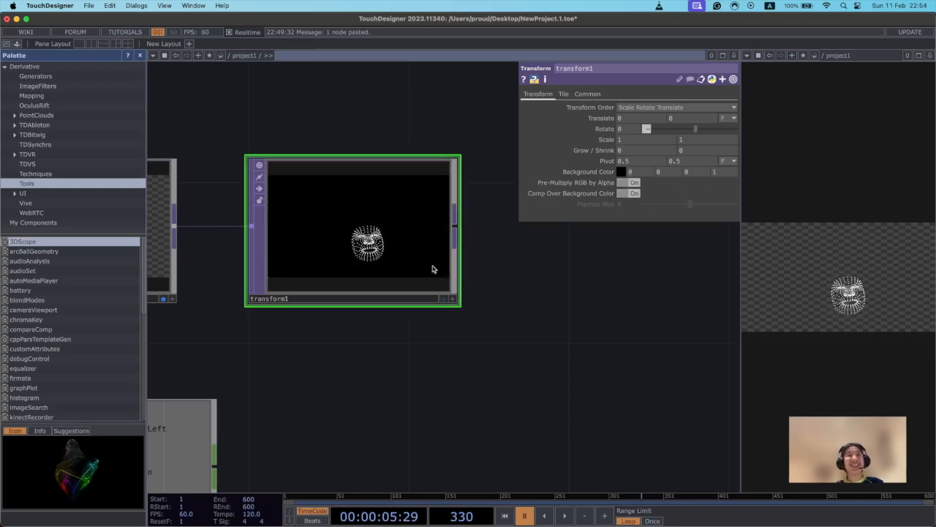
Display the Transform TOP in the output viewer pane and turn off the display of the Null TOP.
{"action": "scroll", "coordinate": [590, 324], "scroll_direction": "up", "scroll_amount": 3}
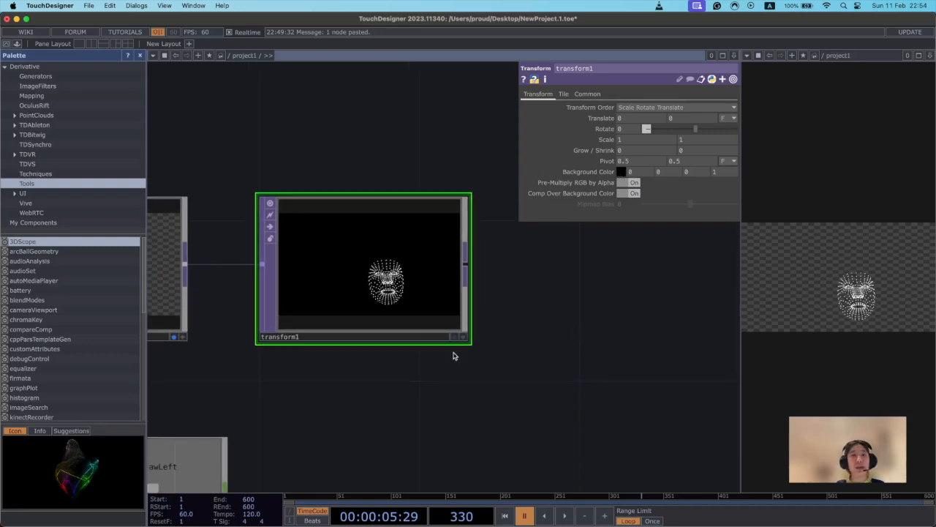
{"action": "left_click", "coordinate": [455, 336]}
{"action": "scroll", "coordinate": [566, 362], "scroll_direction": "left", "scroll_amount": 3}
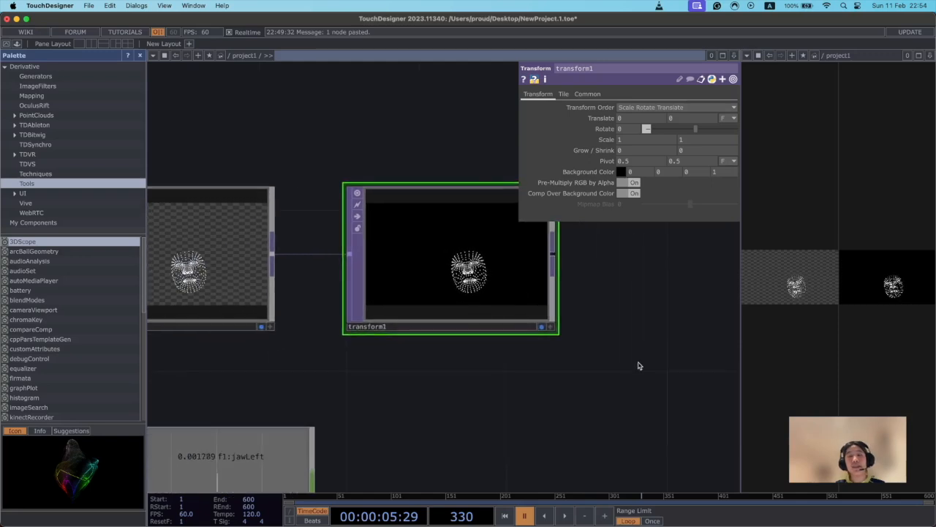
{"action": "left_click", "coordinate": [542, 328]}
{"action": "left_click", "coordinate": [542, 328]}
{"action": "left_click", "coordinate": [261, 327]}
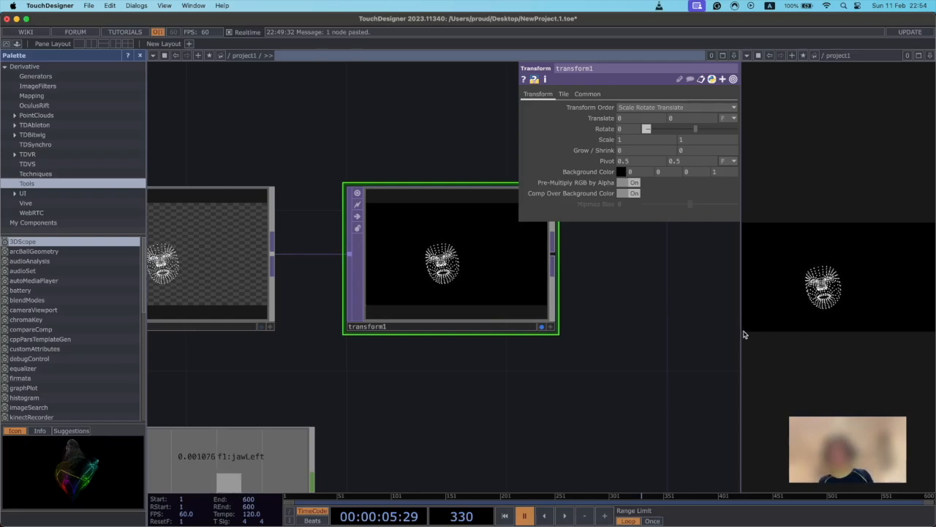
Widen the output viewer pane to about half the window, play the timeline to test the face-driven sound, and pause it again.
{"action": "left_click_drag", "start_coordinate": [741, 331], "coordinate": [470, 335]}
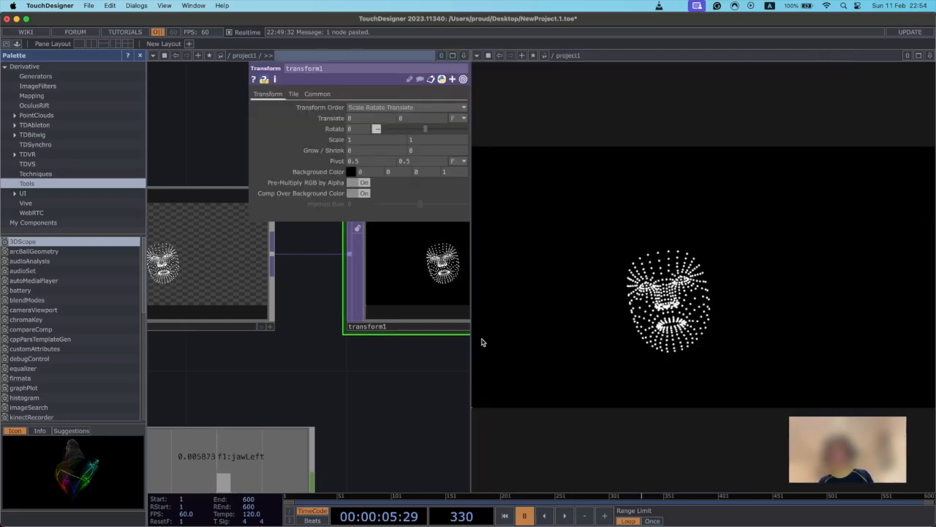
{"action": "left_click", "coordinate": [564, 516]}
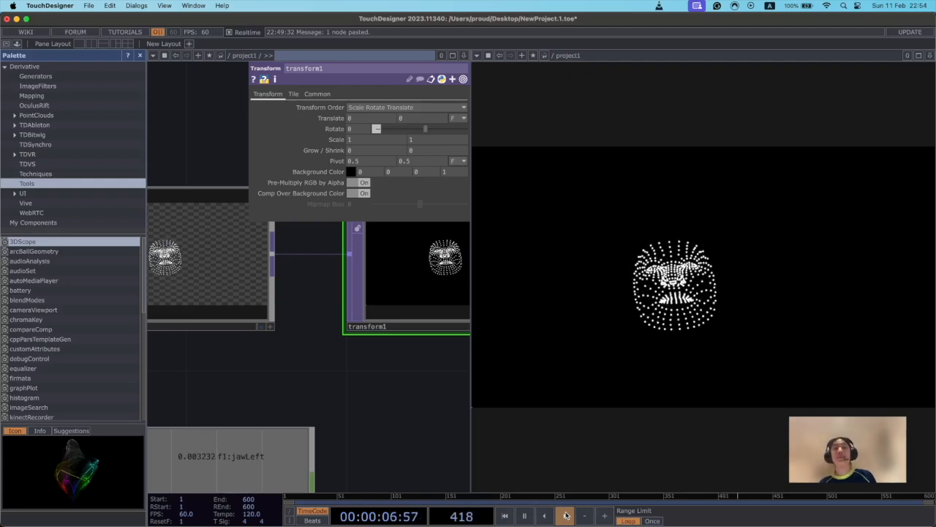
{"action": "left_click", "coordinate": [525, 516]}
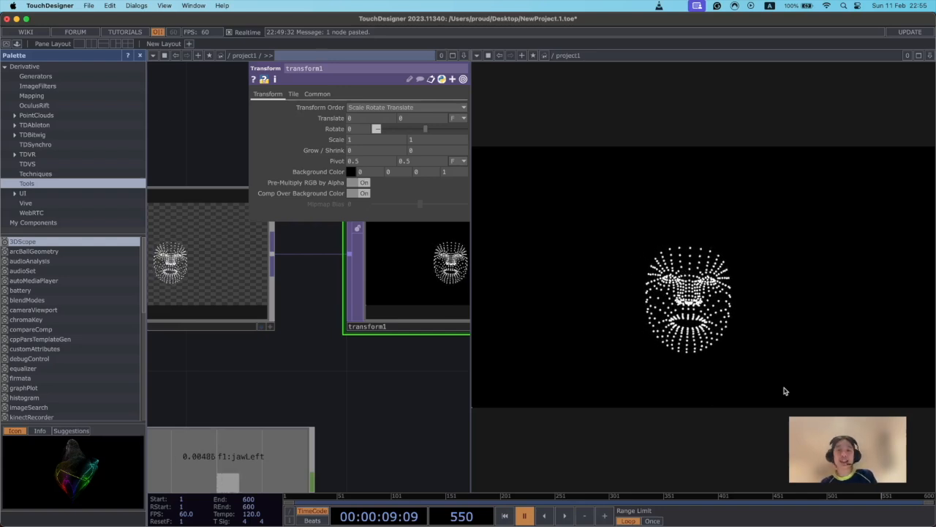
Examine the network from the Transform and Null TOPs back through face_tracking to the MediaPipe component.
{"action": "left_click_drag", "start_coordinate": [327, 376], "coordinate": [613, 353]}
{"action": "left_click_drag", "start_coordinate": [305, 289], "coordinate": [398, 257]}
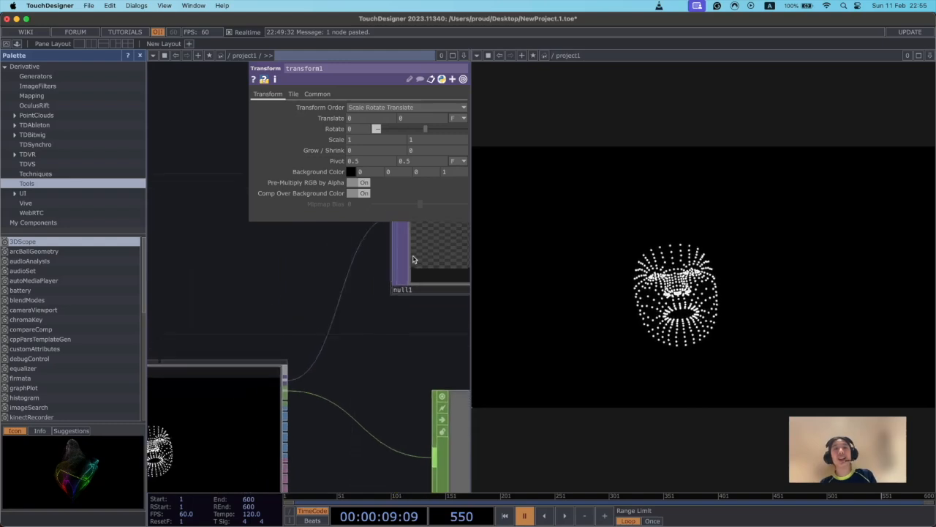
{"action": "scroll", "coordinate": [422, 351], "scroll_direction": "down", "scroll_amount": 3}
{"action": "left_click_drag", "start_coordinate": [314, 256], "coordinate": [419, 226]}
{"action": "scroll", "coordinate": [439, 319], "scroll_direction": "down", "scroll_amount": 5}
{"action": "left_click_drag", "start_coordinate": [228, 405], "coordinate": [311, 397]}
{"action": "left_click_drag", "start_coordinate": [195, 395], "coordinate": [307, 349]}
{"action": "left_click_drag", "start_coordinate": [381, 337], "coordinate": [221, 441]}
{"action": "scroll", "coordinate": [290, 334], "scroll_direction": "up", "scroll_amount": 5}
{"action": "left_click_drag", "start_coordinate": [296, 384], "coordinate": [233, 438]}
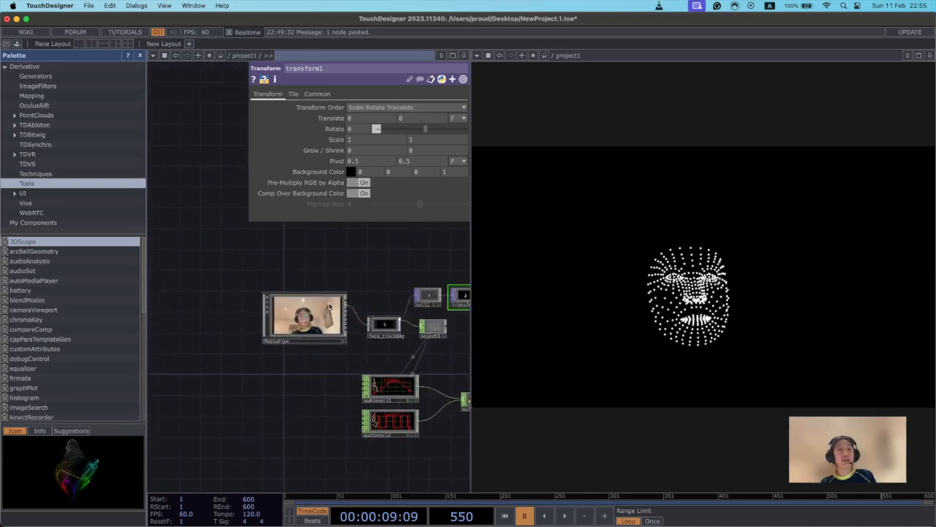
Open the MediaPipe component's own parameters with its webcam and detection options.
{"action": "left_click", "coordinate": [296, 319]}
{"action": "left_click", "coordinate": [257, 107]}
{"action": "left_click", "coordinate": [233, 108]}
{"action": "left_click", "coordinate": [227, 94]}
{"action": "left_click", "coordinate": [233, 107]}
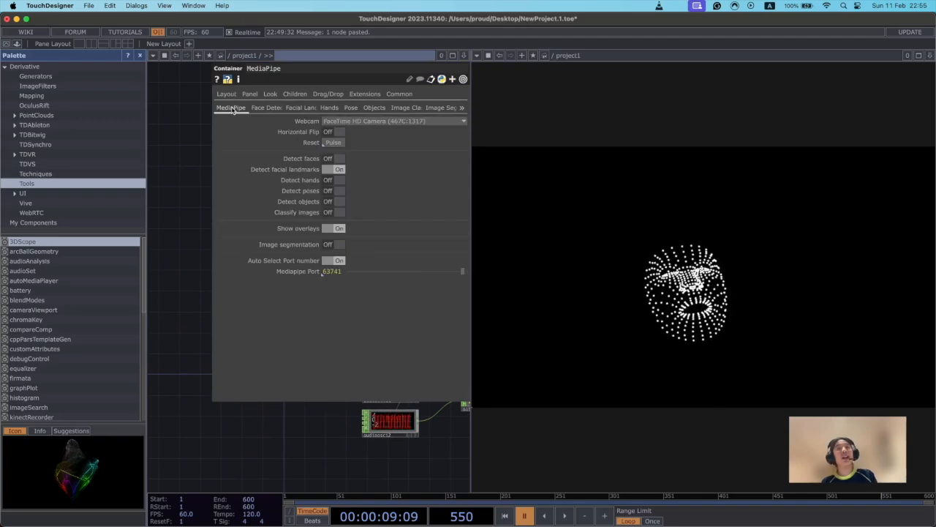